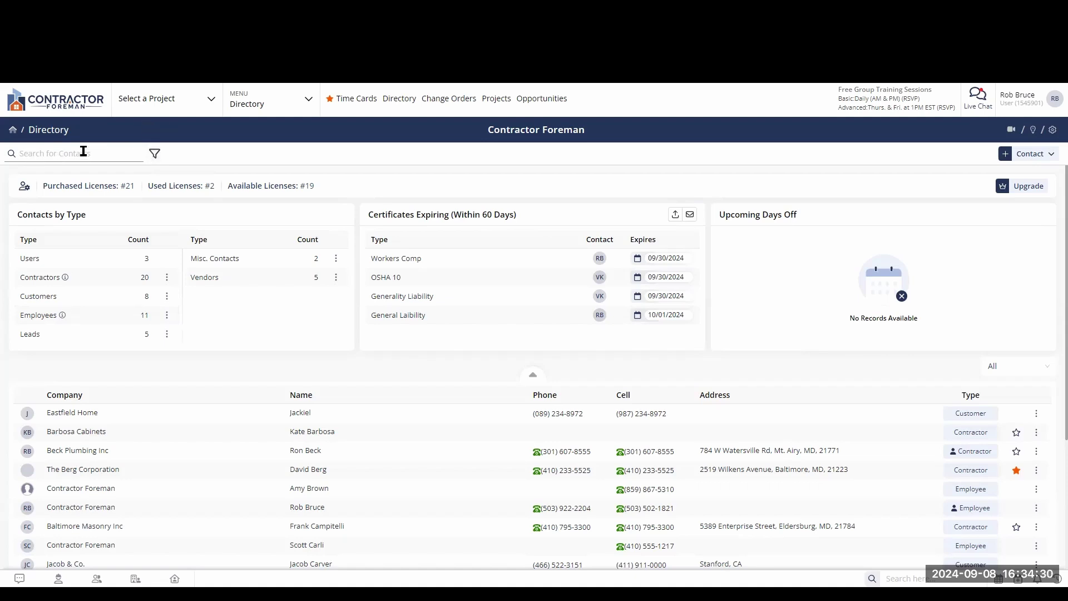
Step: Review the Directory Filter fields and the Record Status choices without applying a filter, and close the filter
click(154, 154)
drag(161, 179, 209, 179)
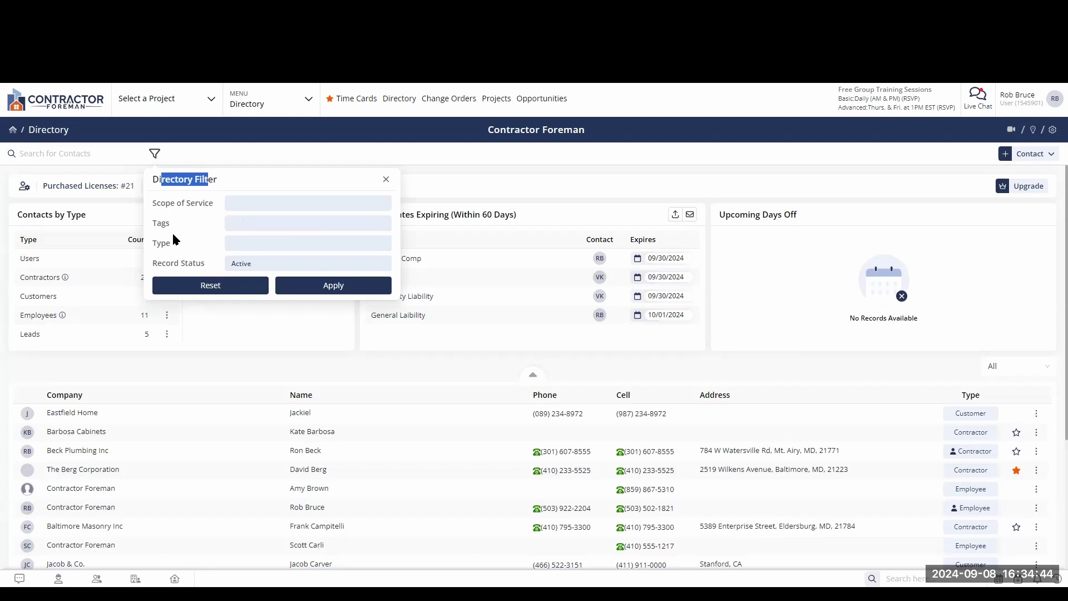
click(262, 269)
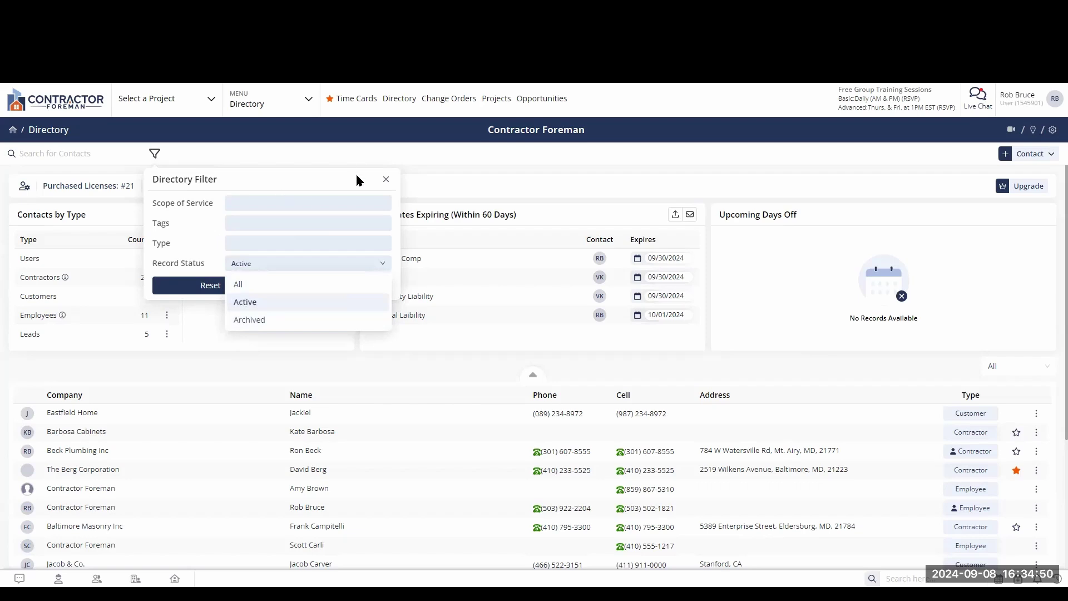
click(385, 179)
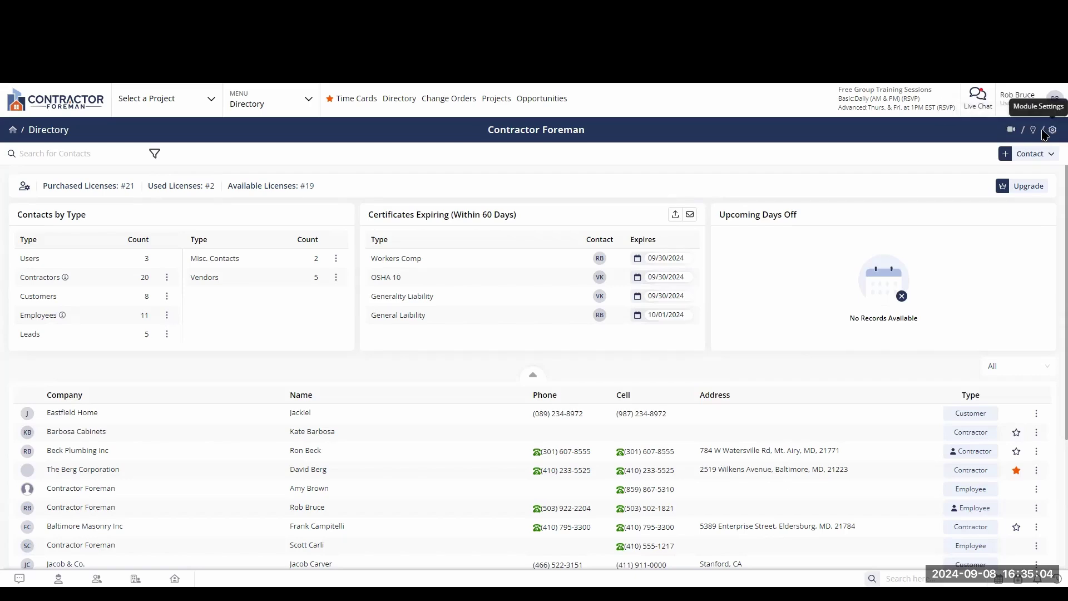
Step: Browse the Directory How-To's article list, open the Importing Contacts article, and return to all topics
click(1011, 131)
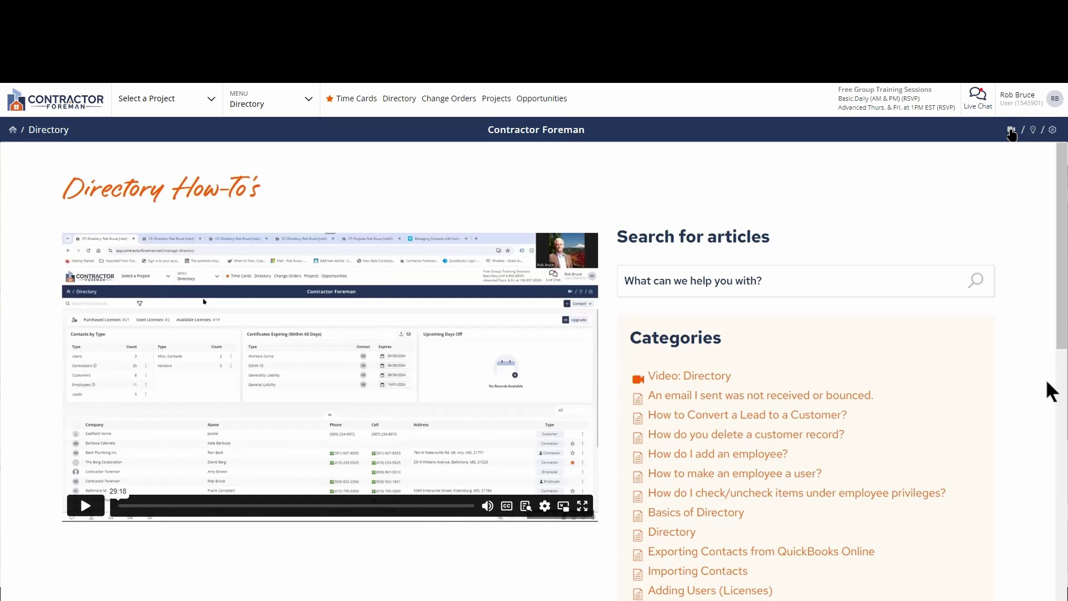
scroll(1029, 398, down, 3)
scroll(1029, 396, down, 4)
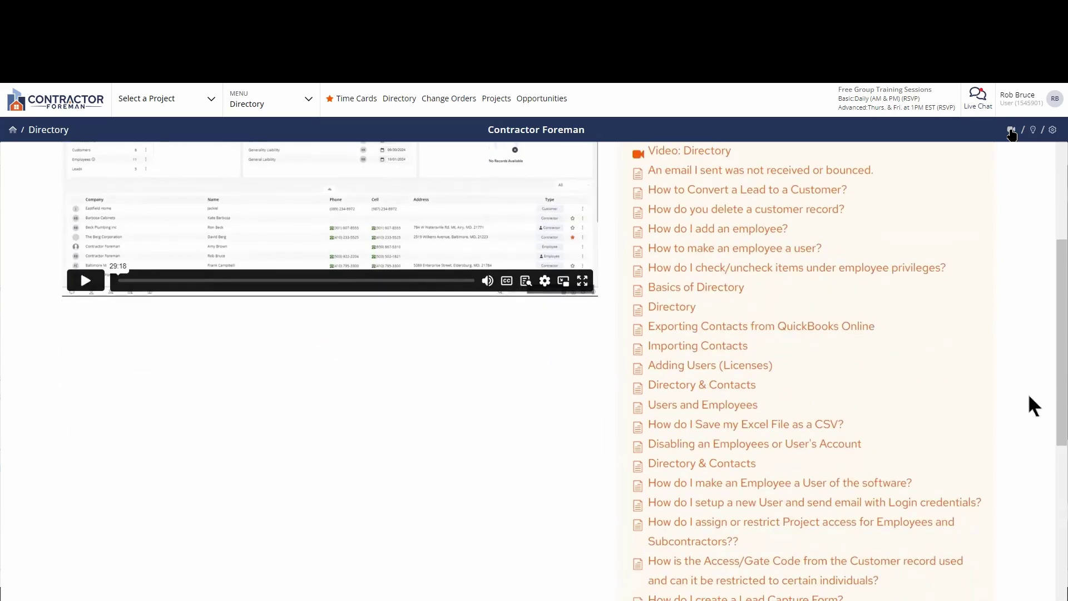
scroll(1032, 405, down, 1)
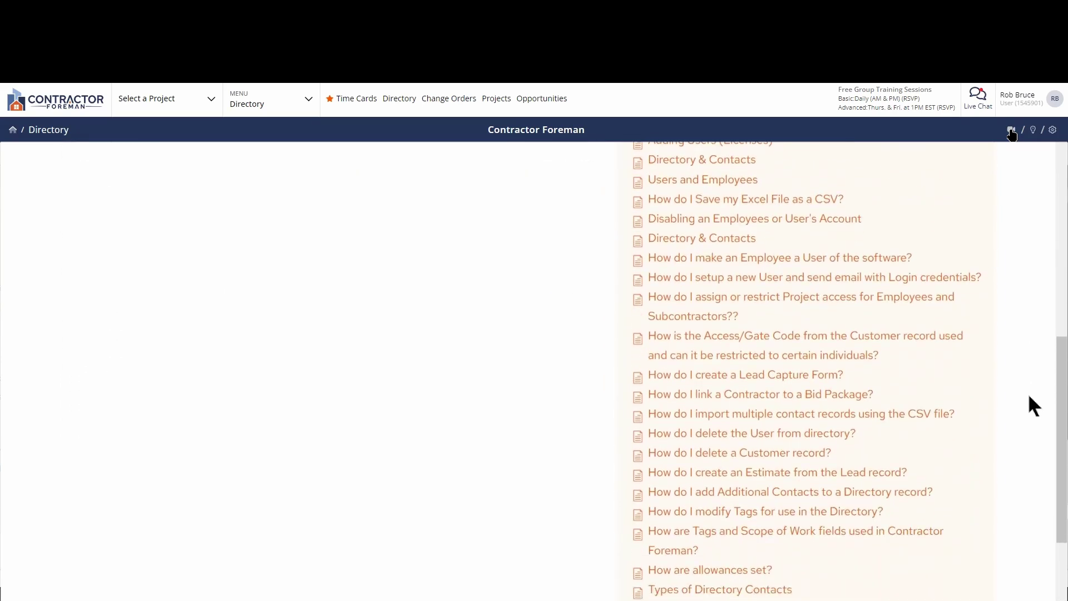
scroll(1029, 397, up, 4)
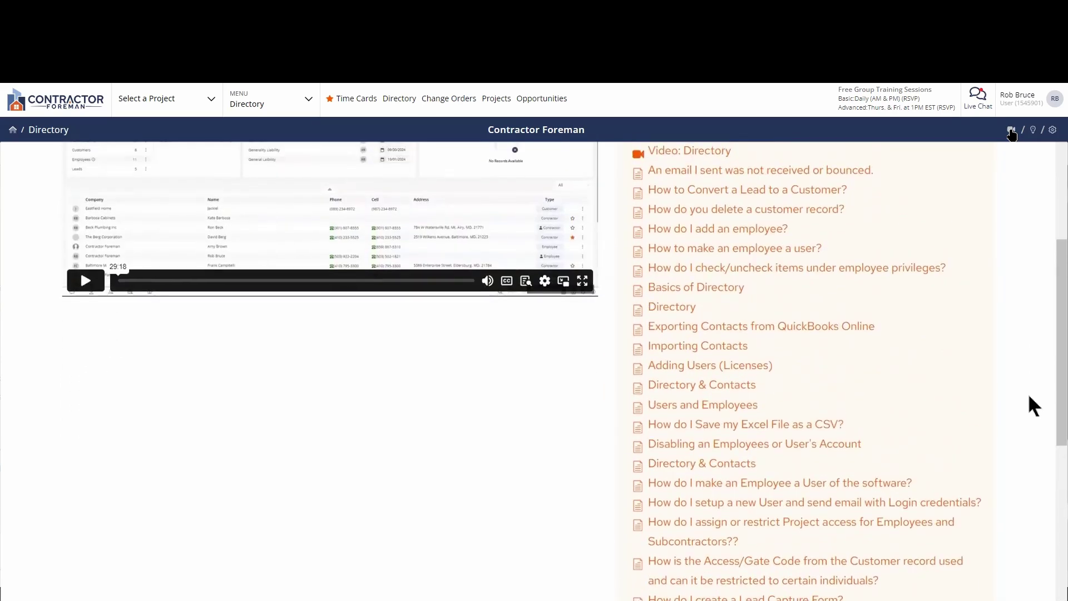
scroll(1028, 396, up, 1)
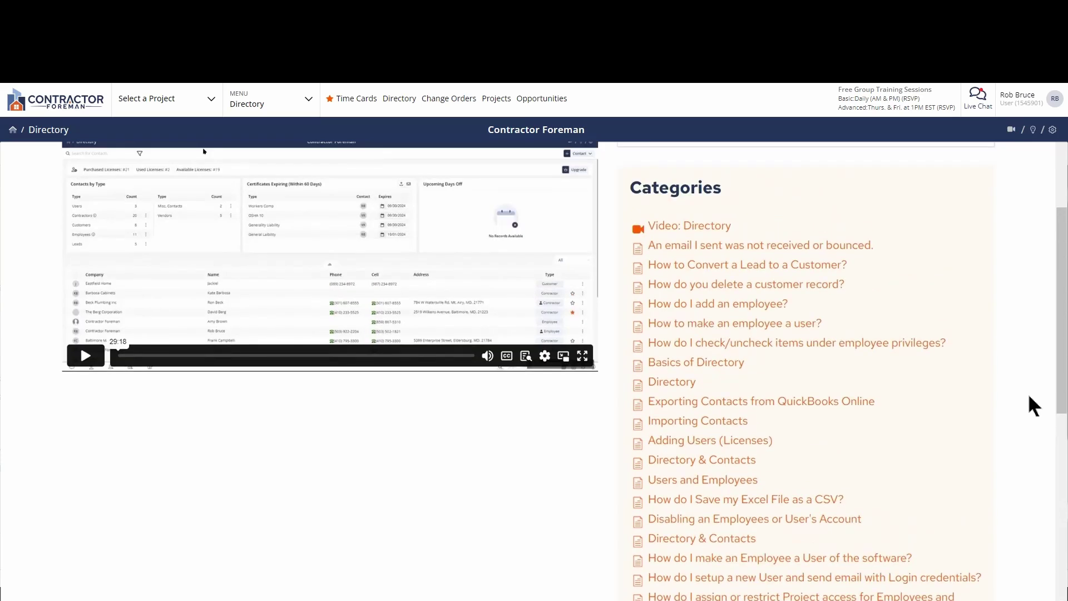
scroll(1029, 396, up, 1)
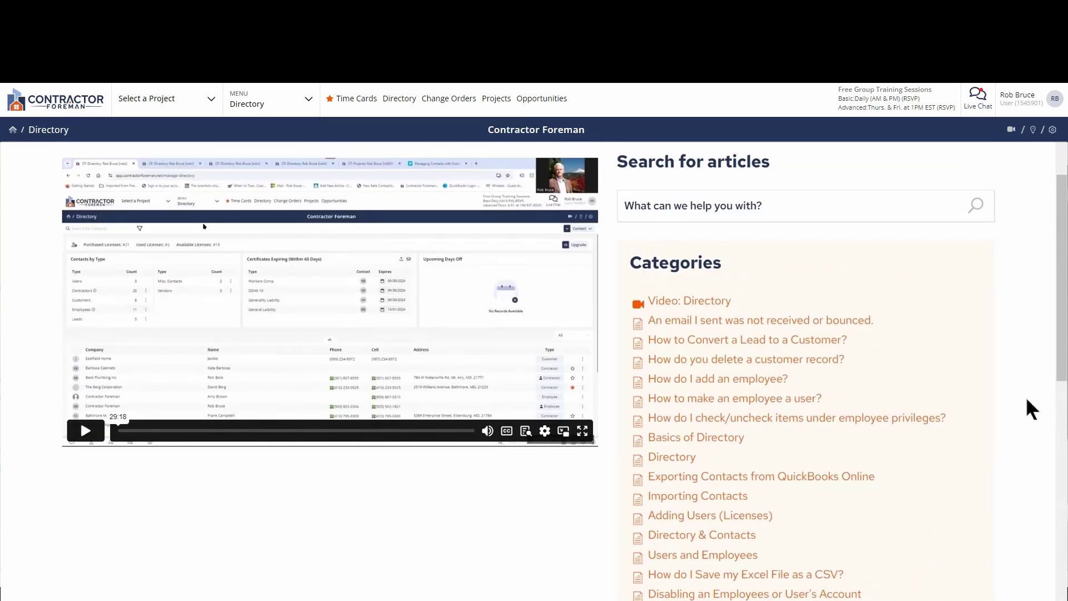
click(715, 495)
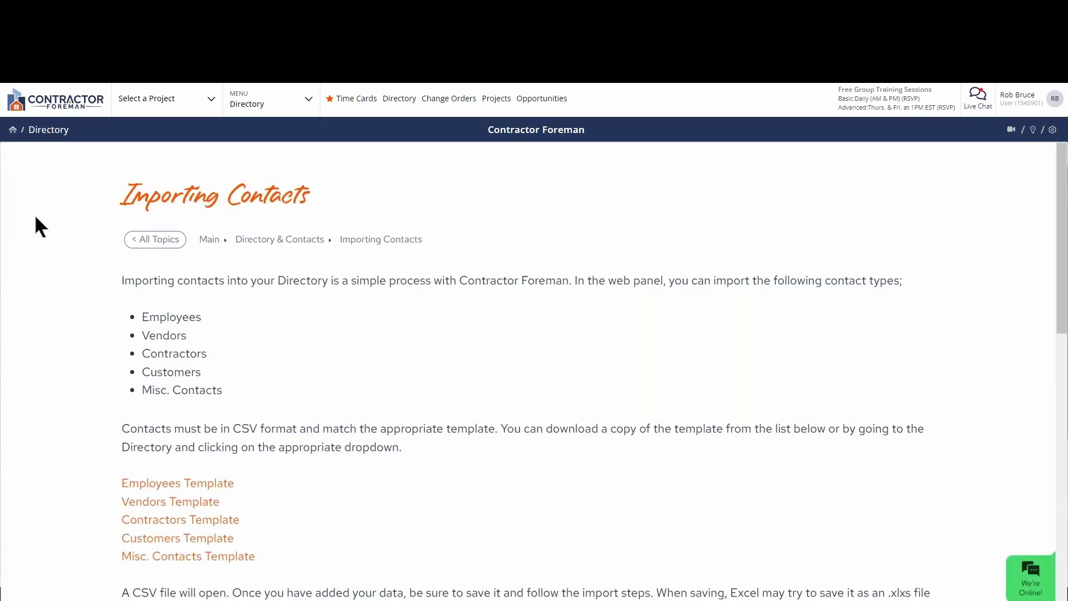
click(148, 239)
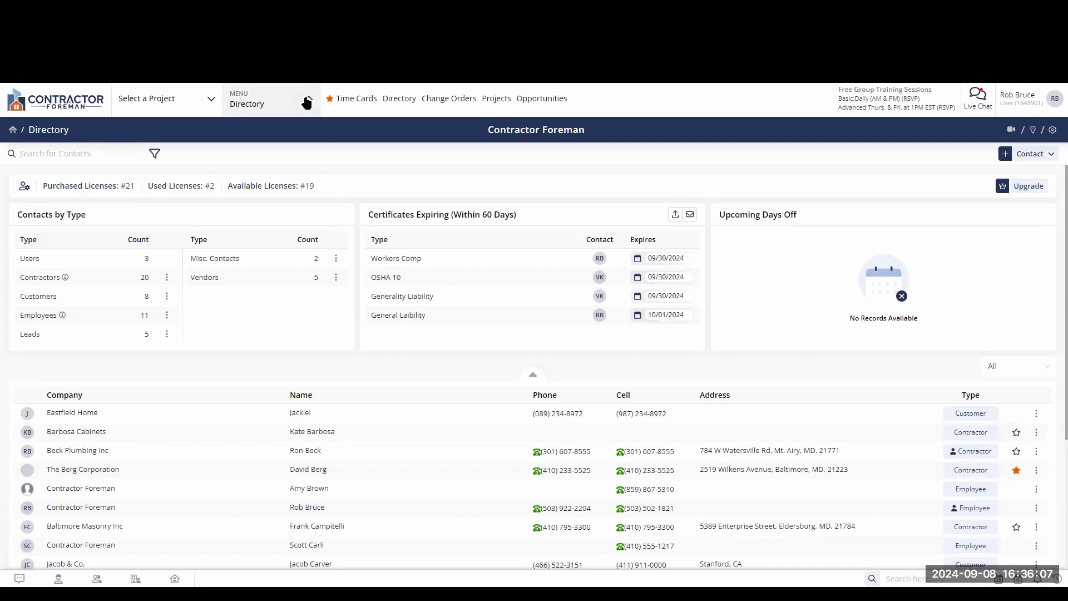
Step: Look over the module menu and choose Support under Settings & Support
click(306, 103)
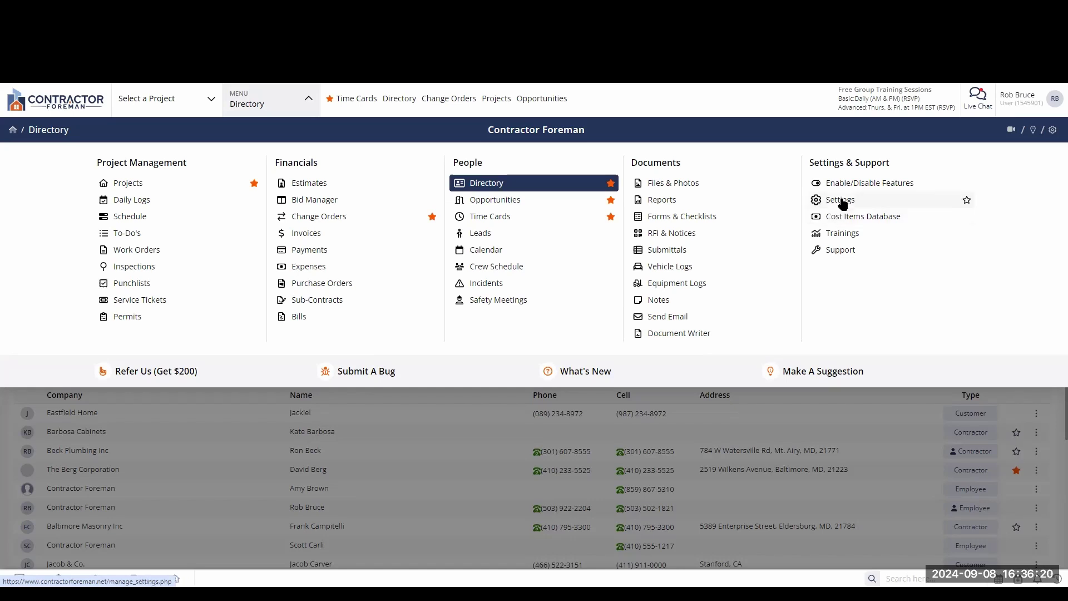
click(837, 251)
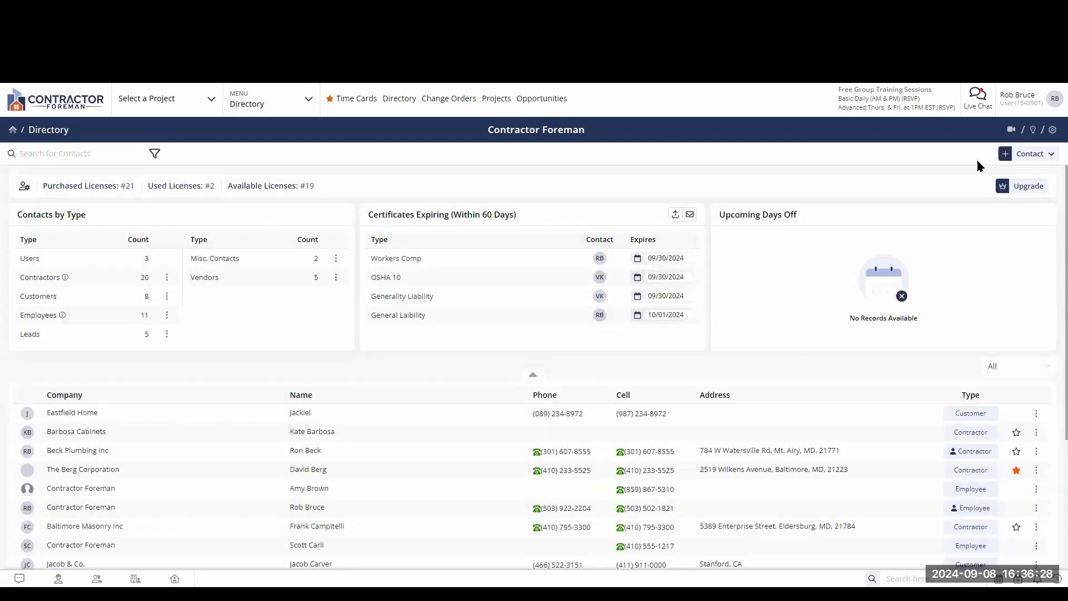
Step: View the feature suggestion form's summary and description fields, and close it without submitting a request
click(1034, 135)
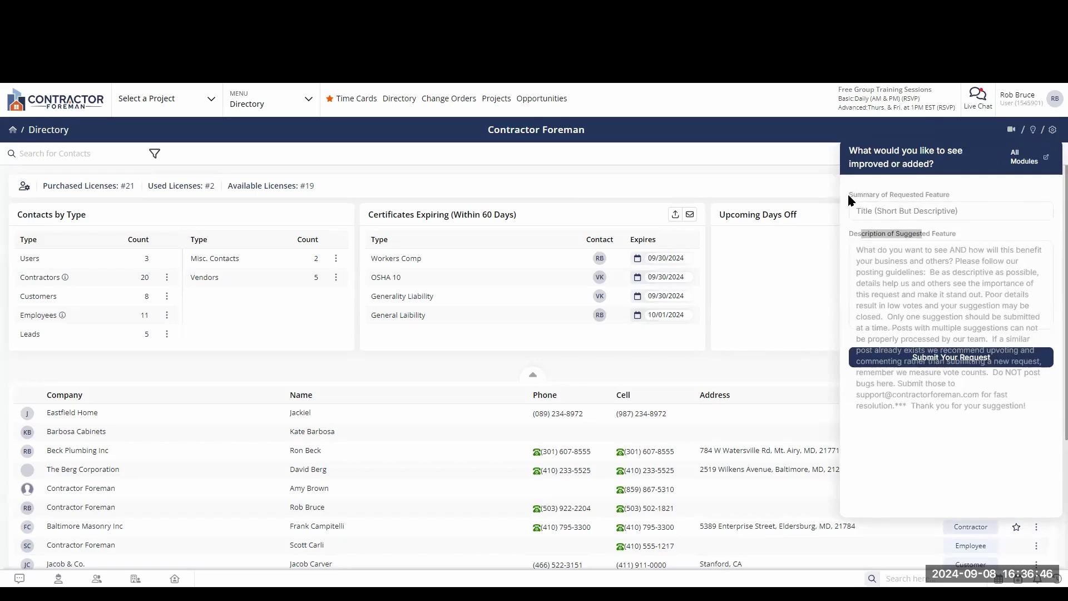
drag(852, 196, 912, 199)
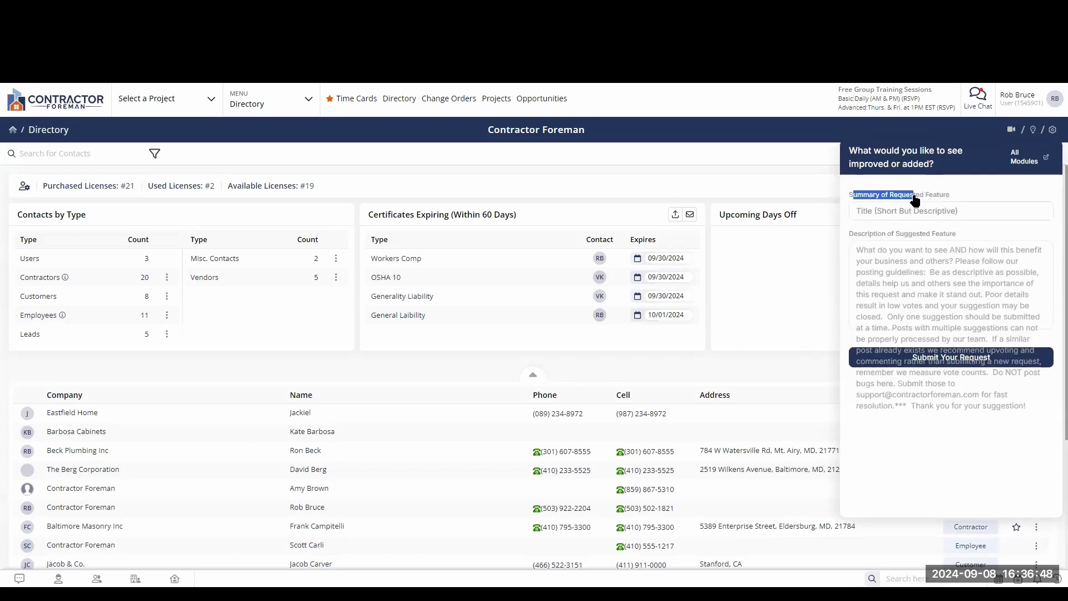
drag(869, 234, 937, 237)
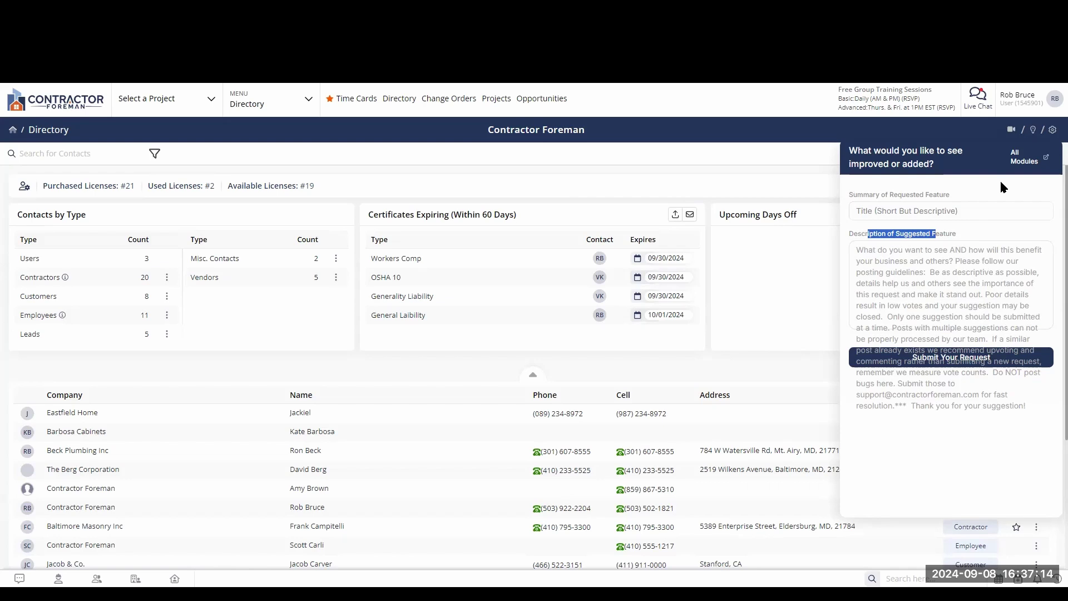
click(849, 123)
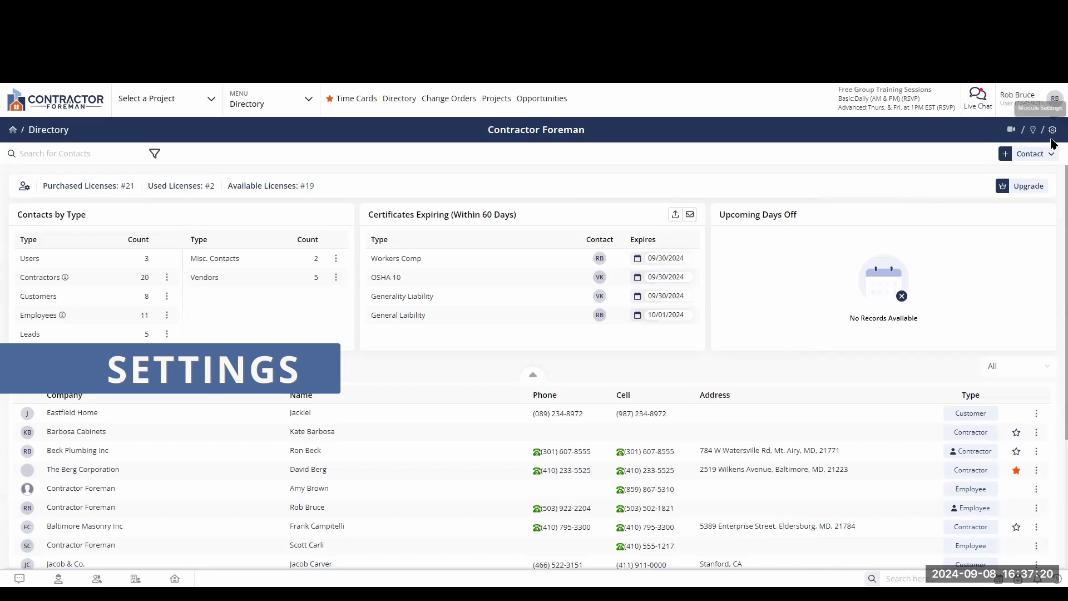
Step: Open General Settings for editing in the Directory module settings and review the module name and contacts sort method
click(1053, 131)
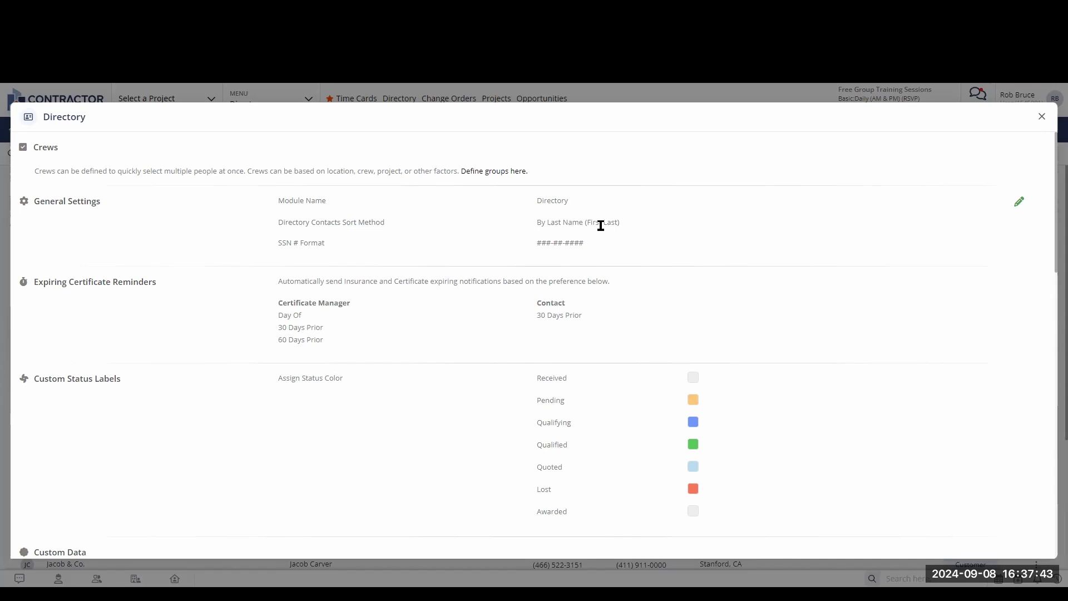
click(1020, 205)
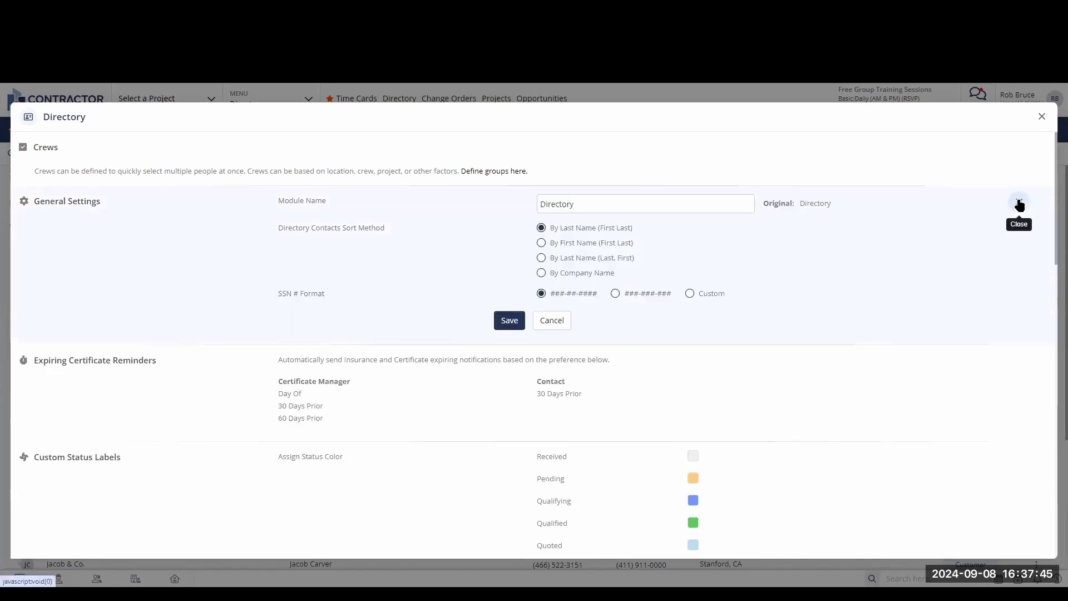
drag(797, 204, 843, 208)
drag(574, 204, 511, 211)
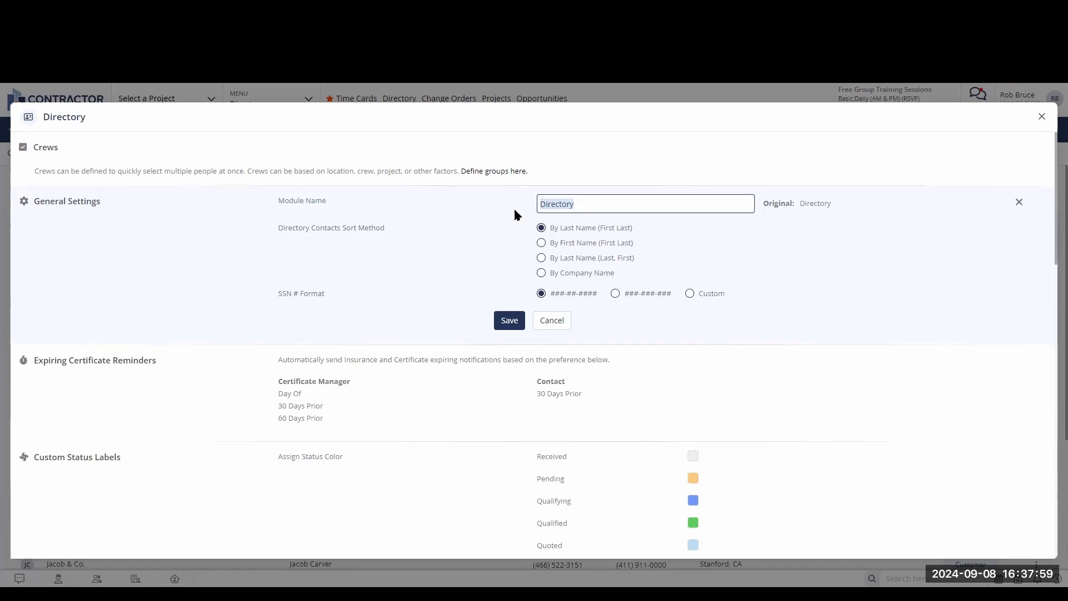
mouse_move(543, 204)
click(600, 199)
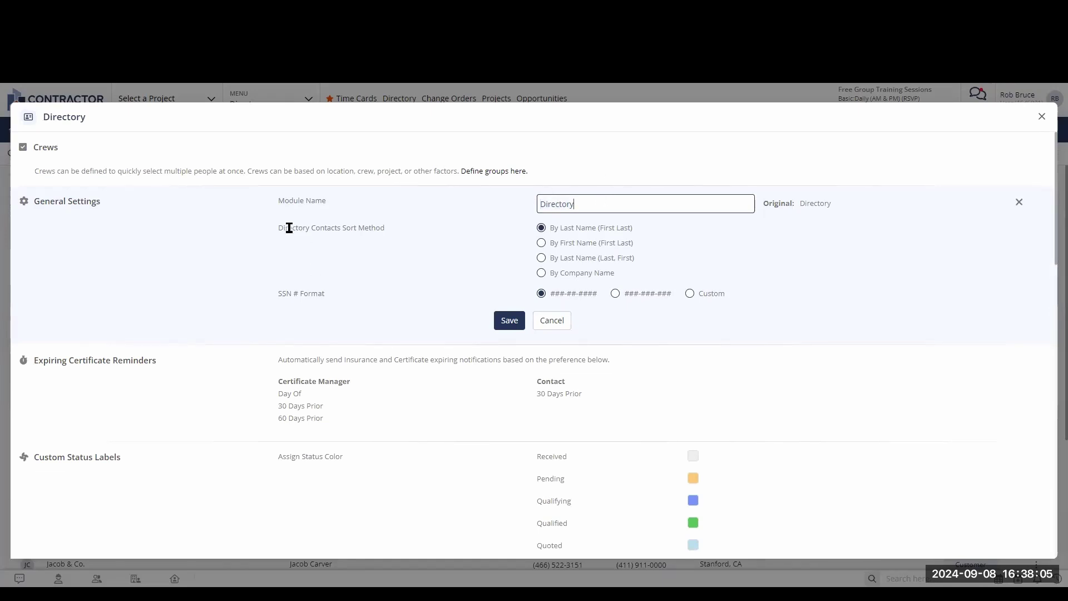
drag(289, 229, 396, 240)
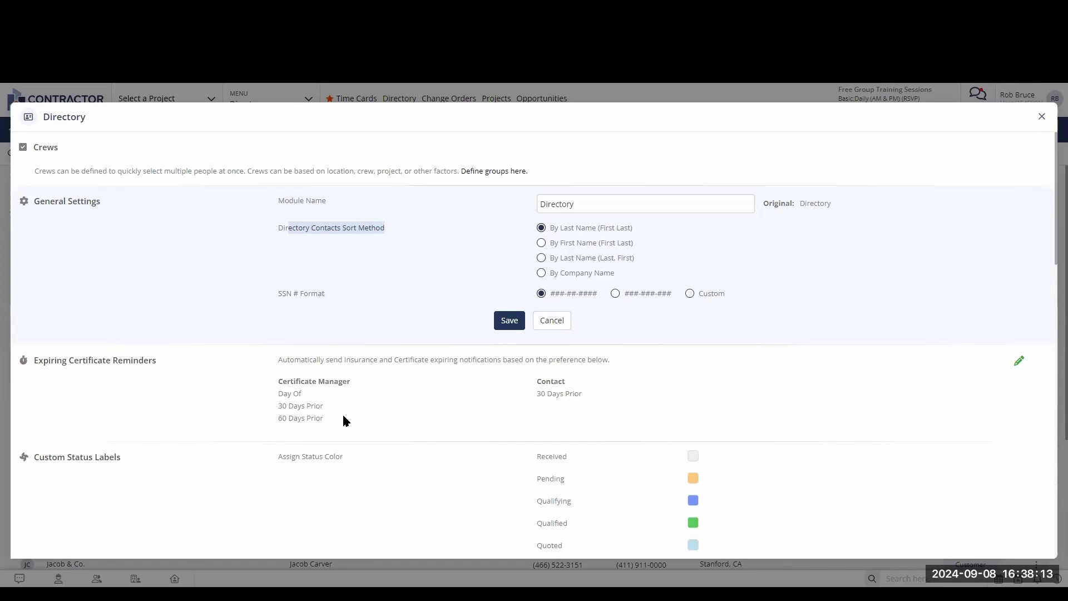
Step: Review the Expiring Certificate Reminders options for the certificate manager and contact in edit mode, and close the module settings
drag(47, 360, 188, 363)
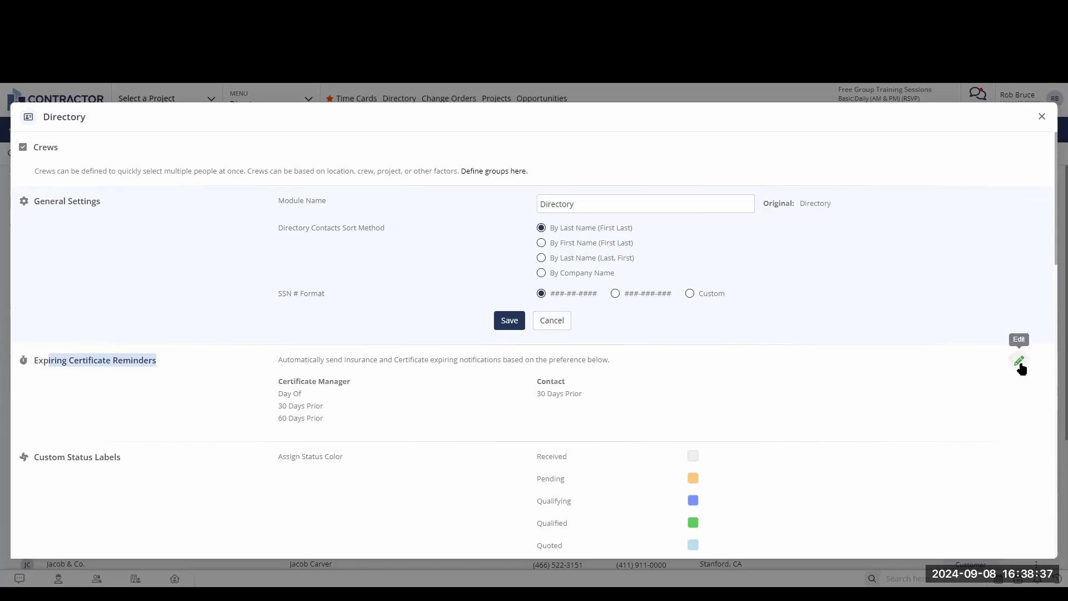
click(1019, 363)
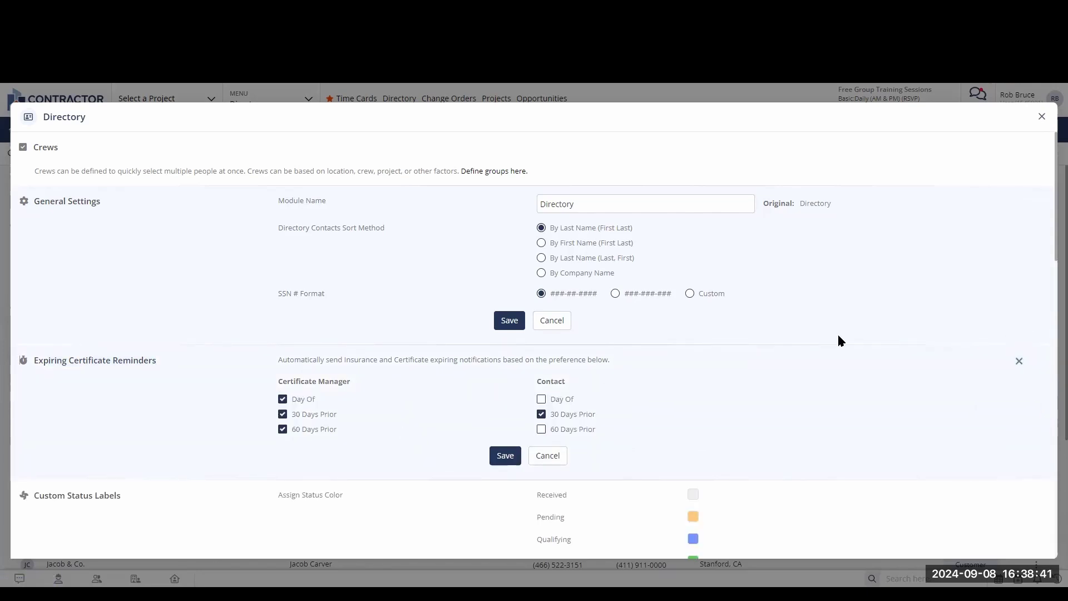
click(1041, 117)
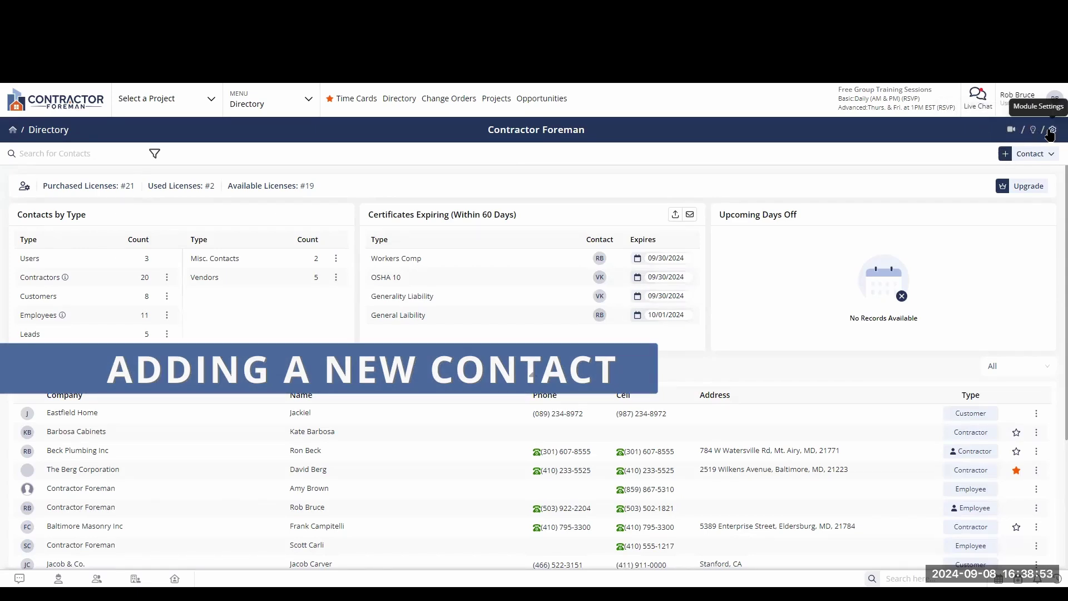
Step: View the contact types available for a new contact, open a blank Add Vendor form, and close it without saving
click(1030, 159)
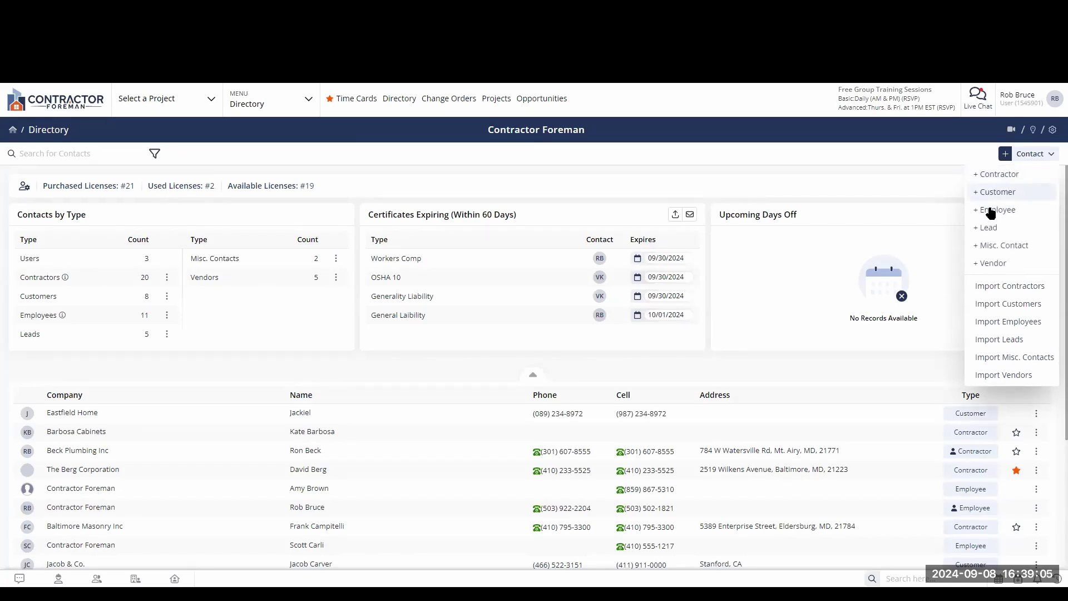
click(994, 263)
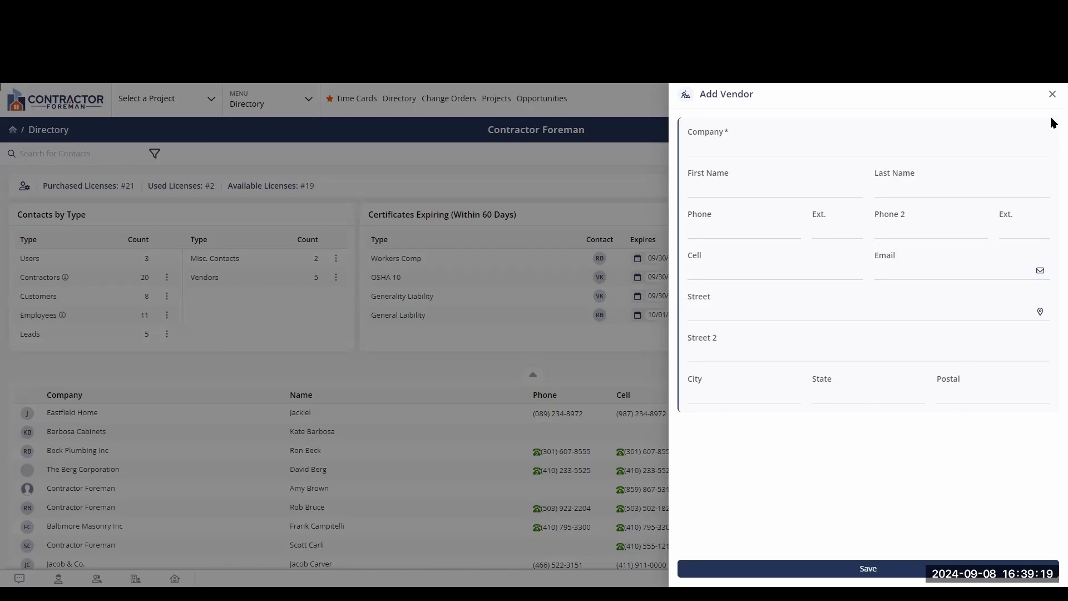
click(1051, 94)
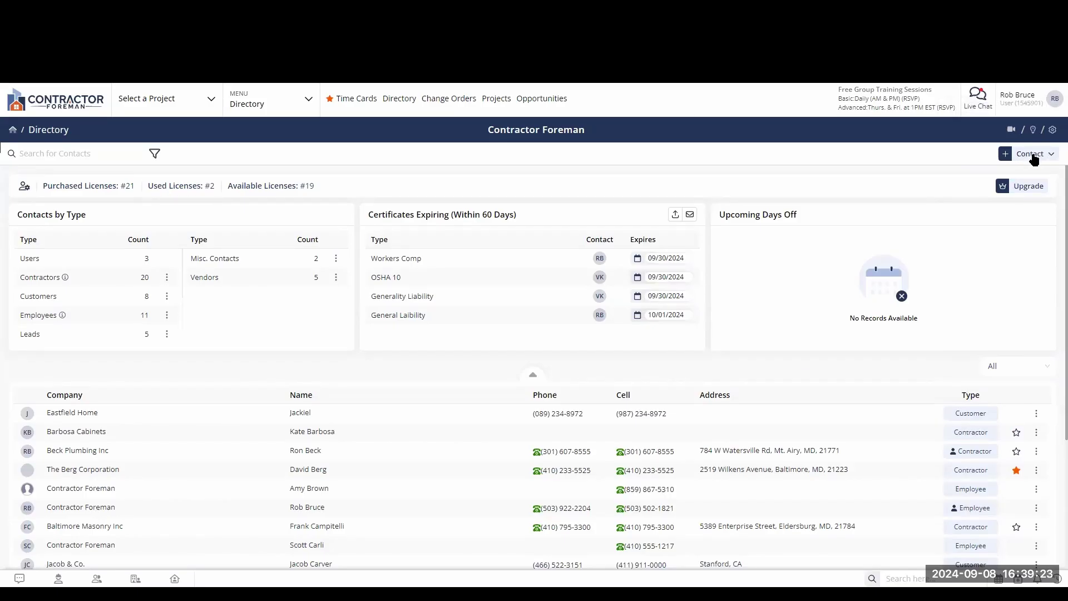
Step: Check the purchased, used and available license counts for the account
drag(96, 189, 367, 189)
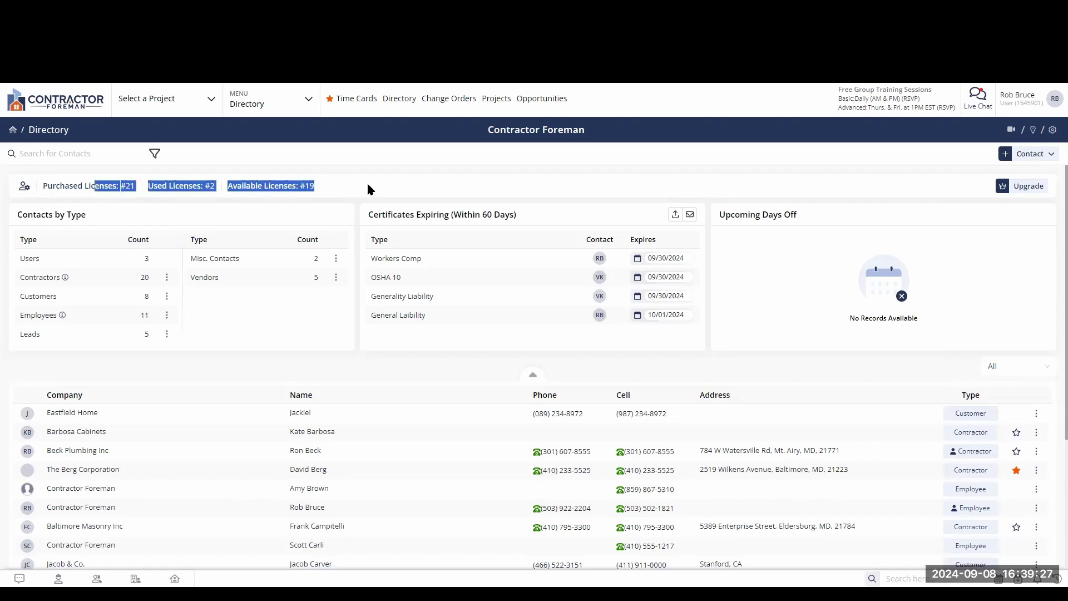
drag(262, 186, 359, 179)
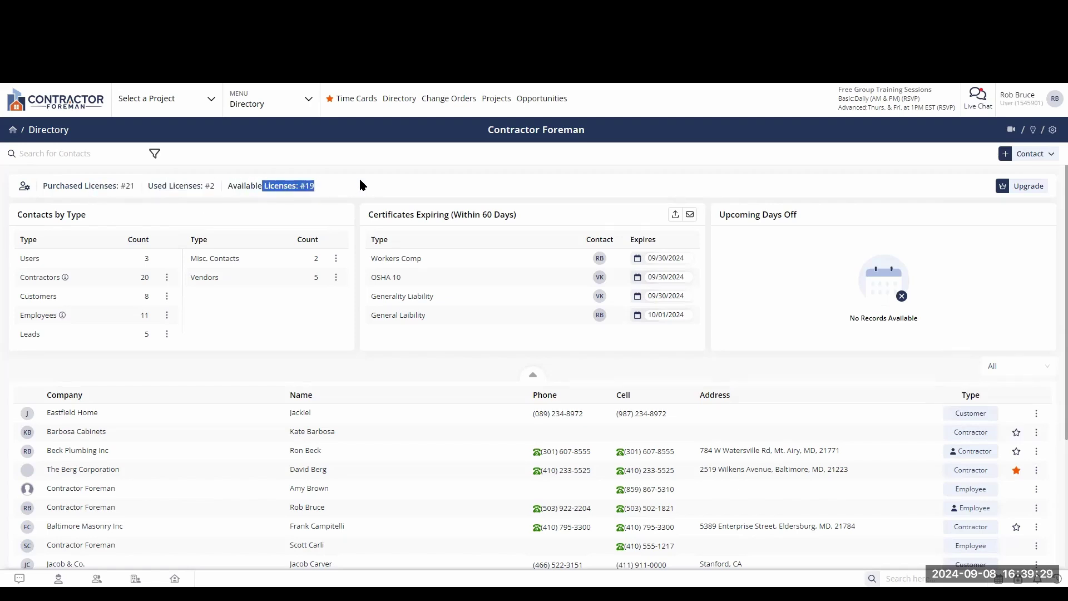
click(374, 182)
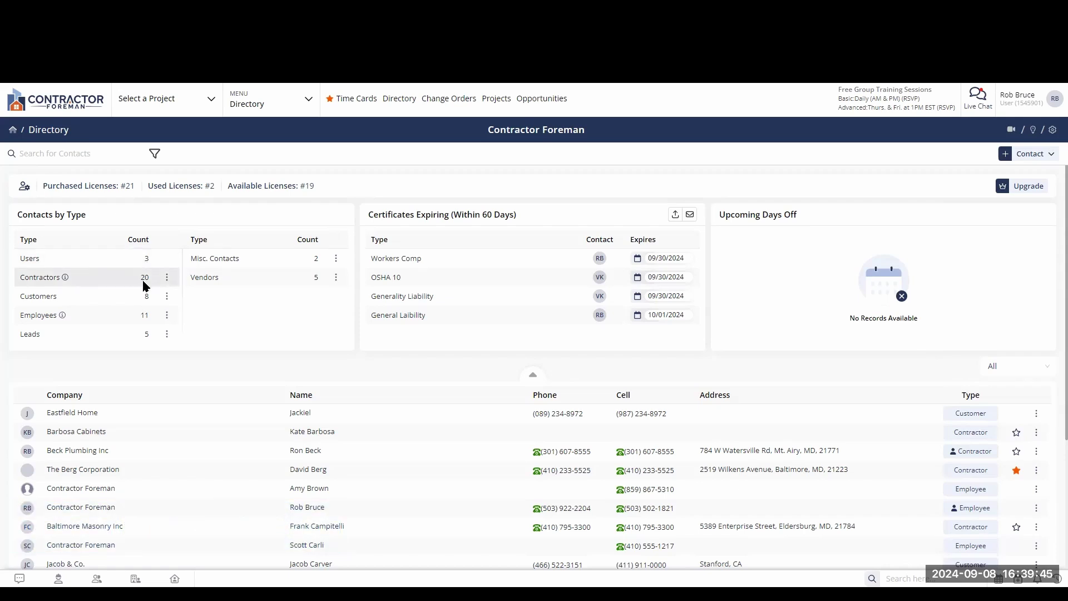
Step: Read the Contractors count note in Contacts by Type and view the contractor import and add options
mouse_move(66, 278)
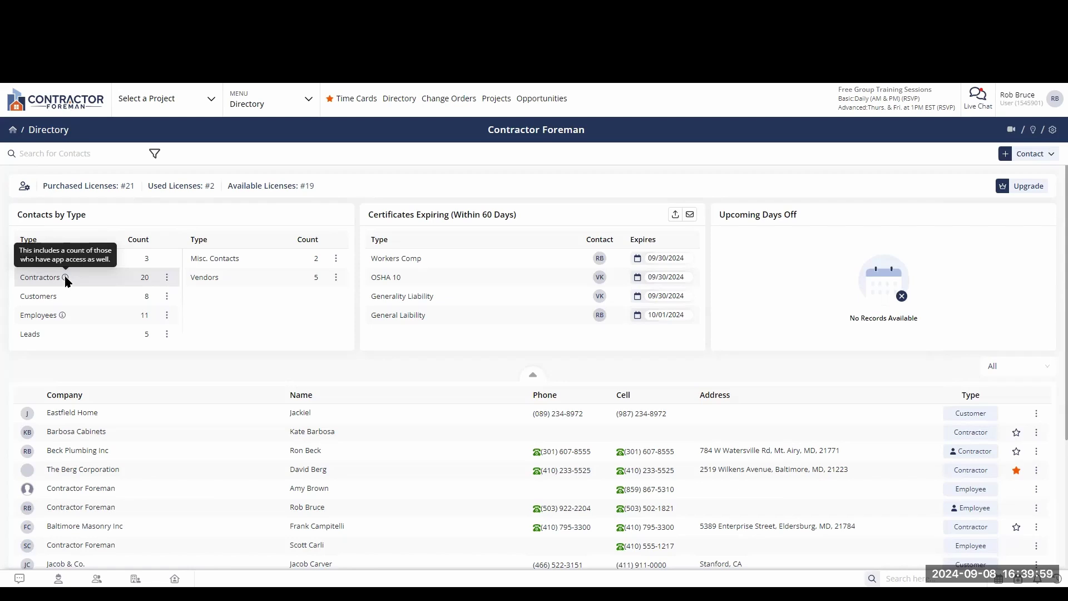
click(168, 280)
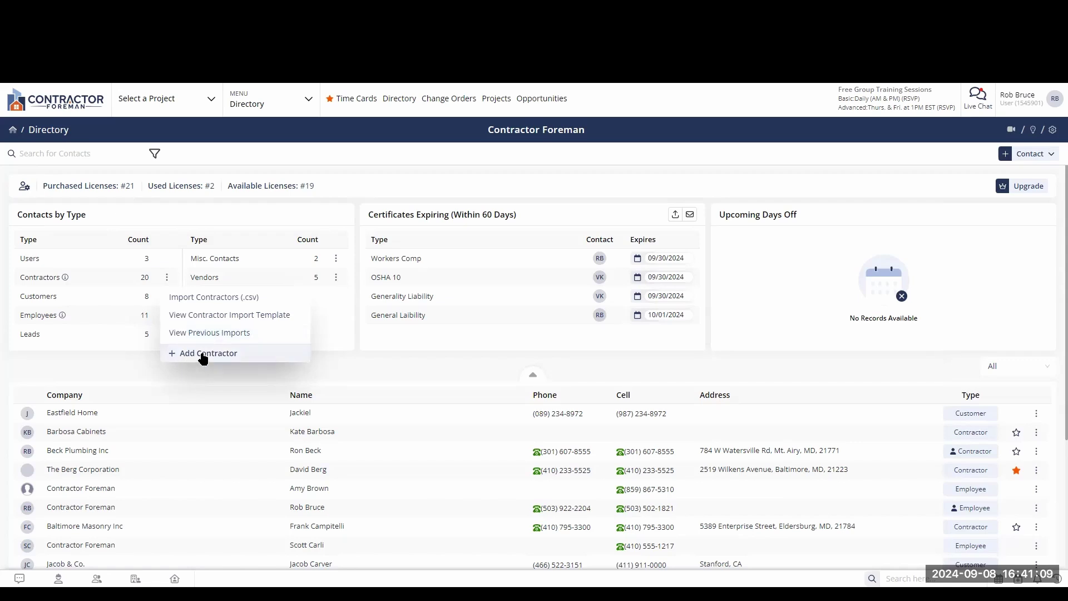
click(510, 187)
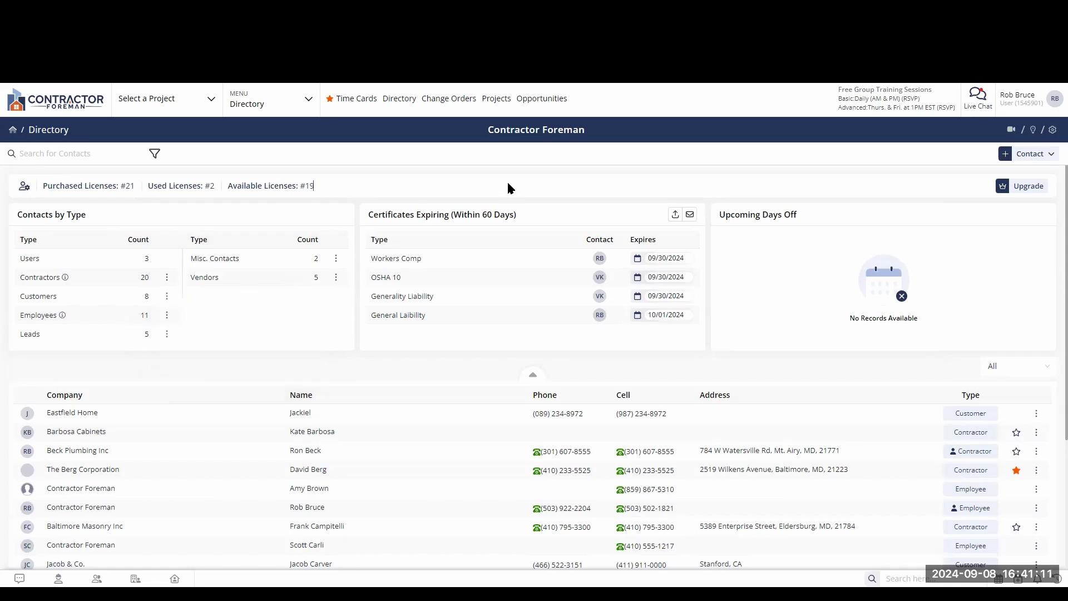
Step: Review the Certificates Expiring section, read the confirmation for emailing updated-certificate requests, and dismiss it without sending
drag(390, 213, 538, 212)
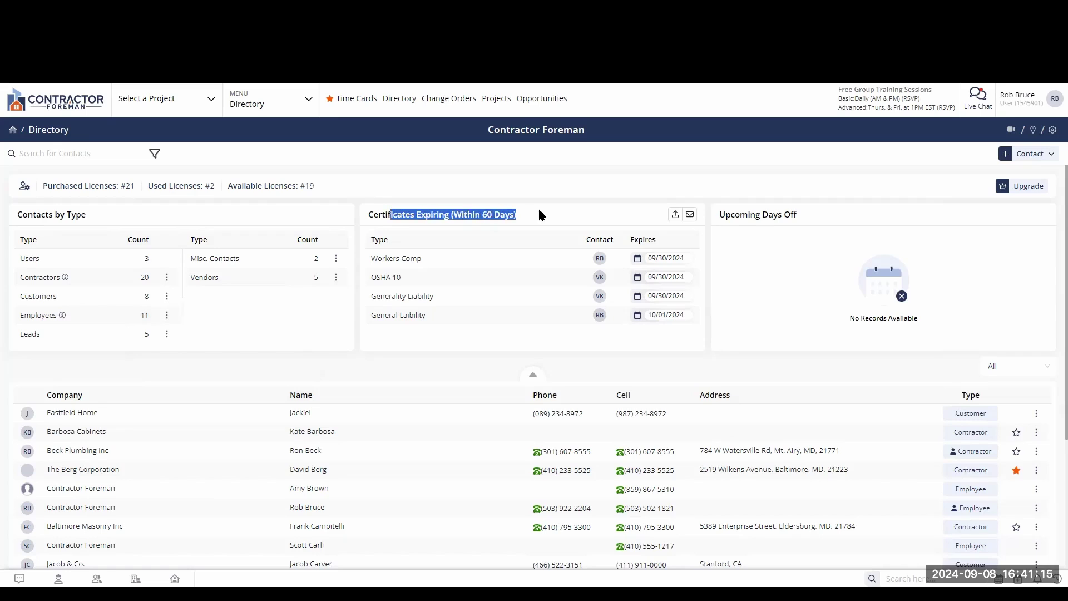
click(539, 211)
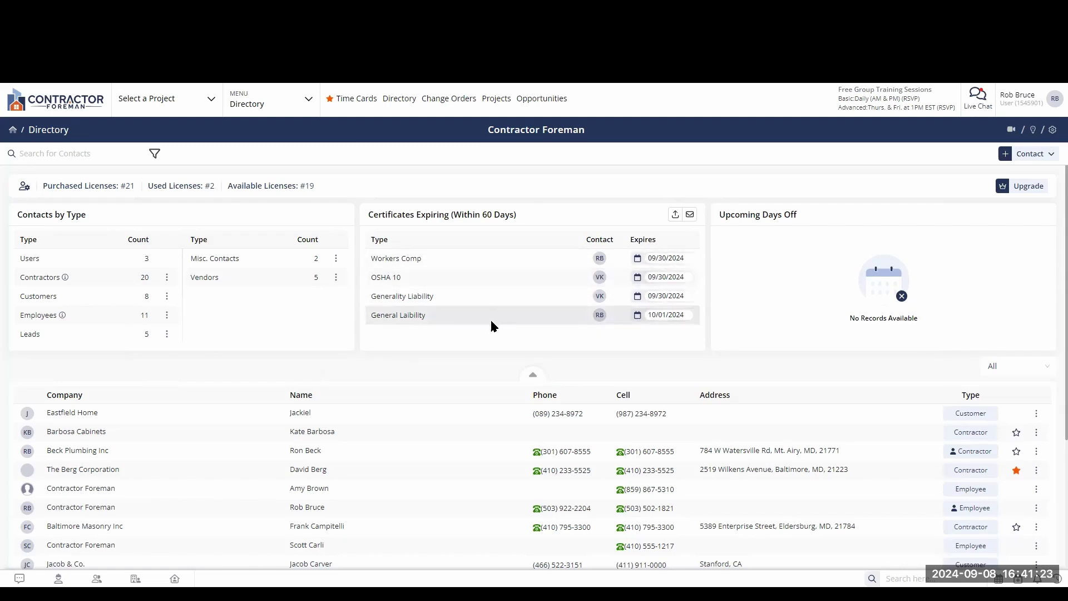
click(690, 215)
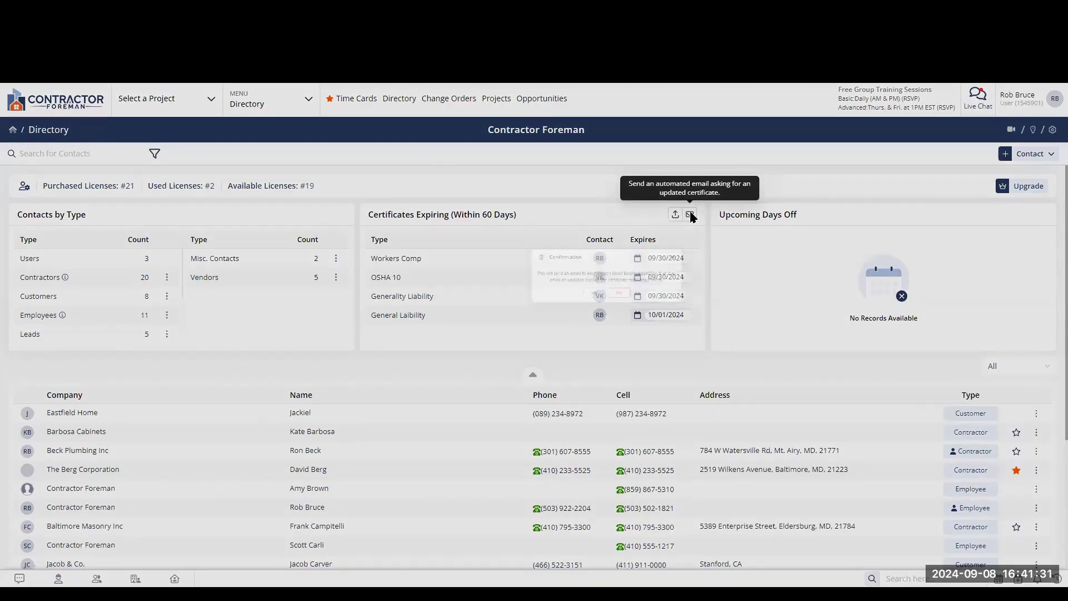
drag(414, 326, 660, 340)
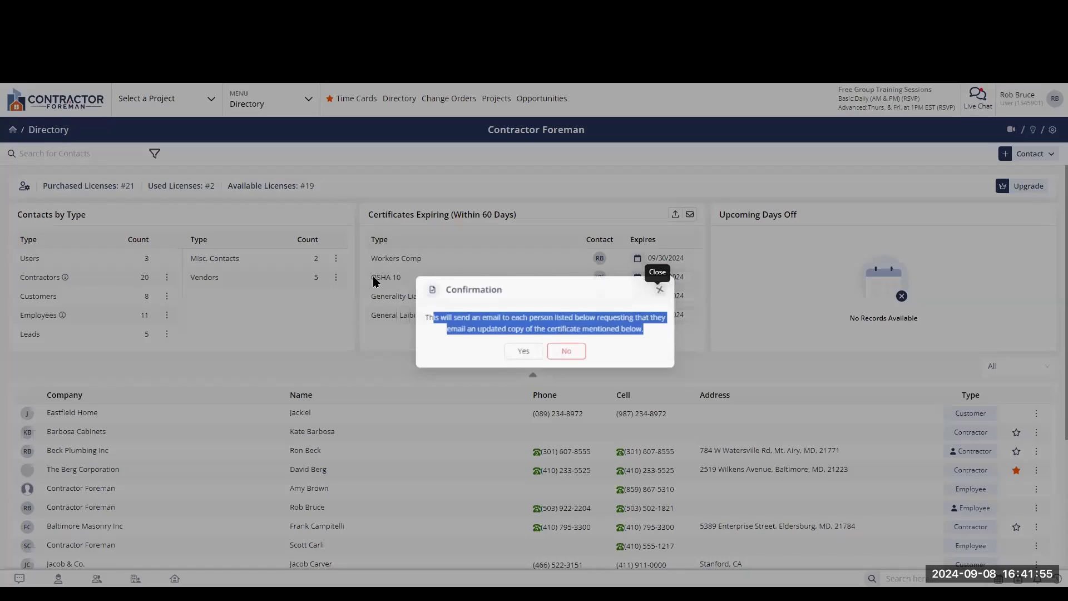
click(377, 282)
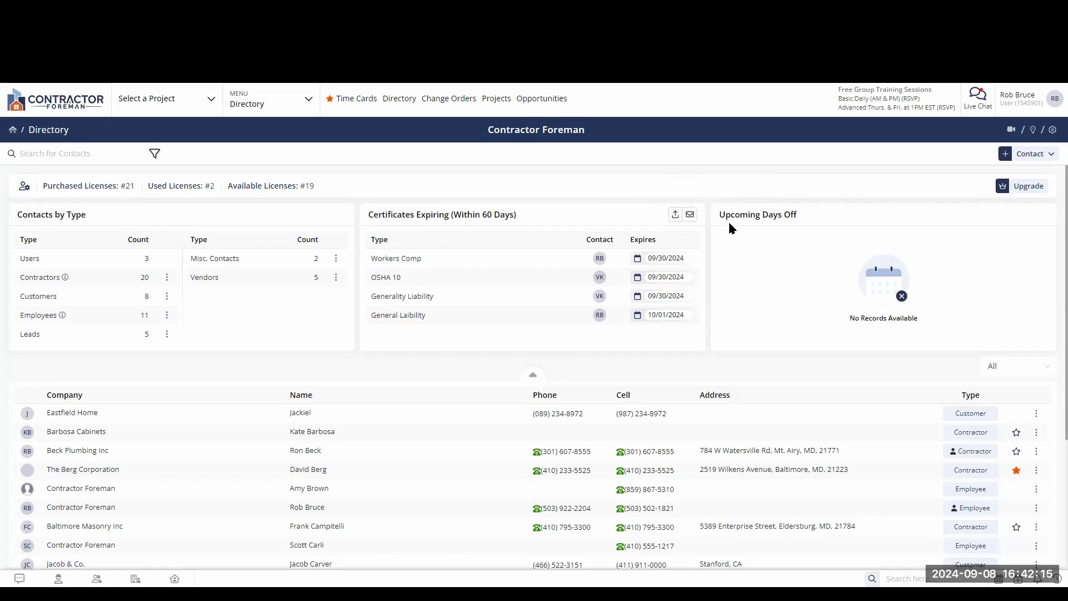
Step: Look over the Upcoming Days Off section and filter the contact list to Contractors
drag(725, 214, 807, 216)
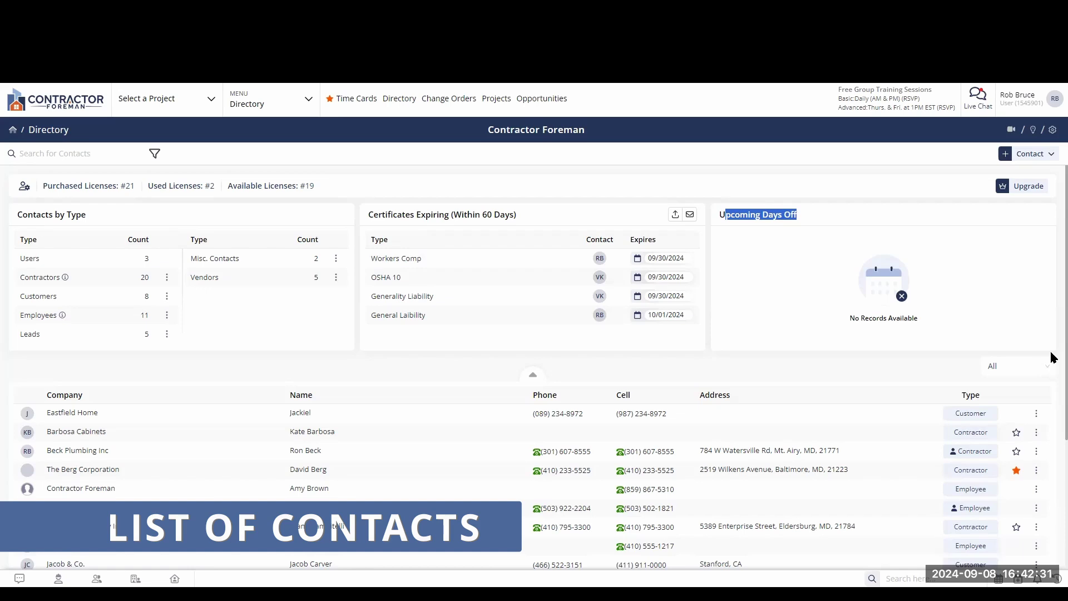
scroll(1053, 342, down, 3)
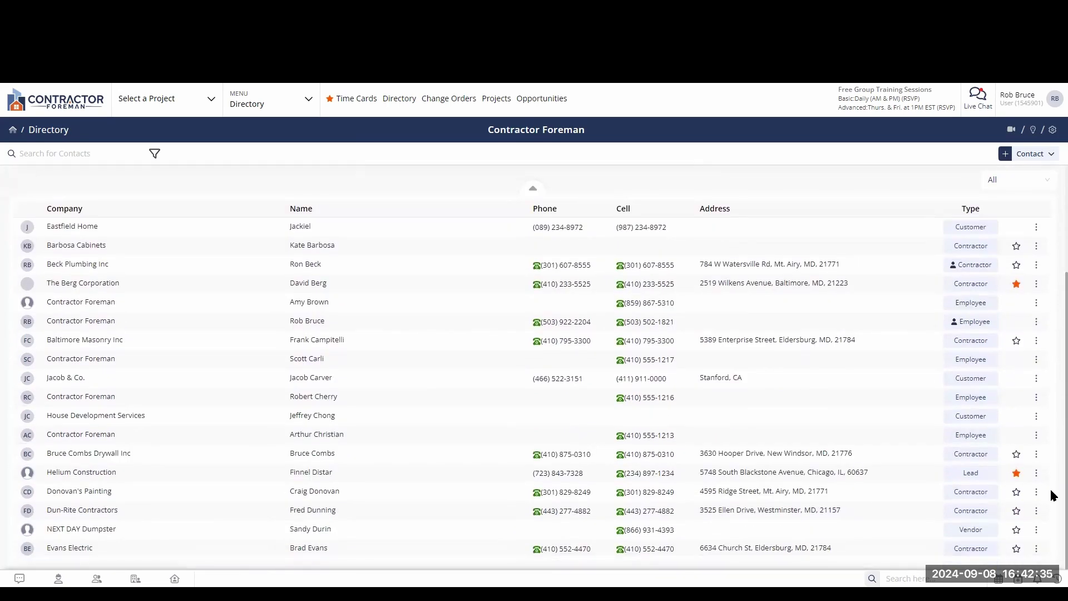
scroll(1052, 417, up, 2)
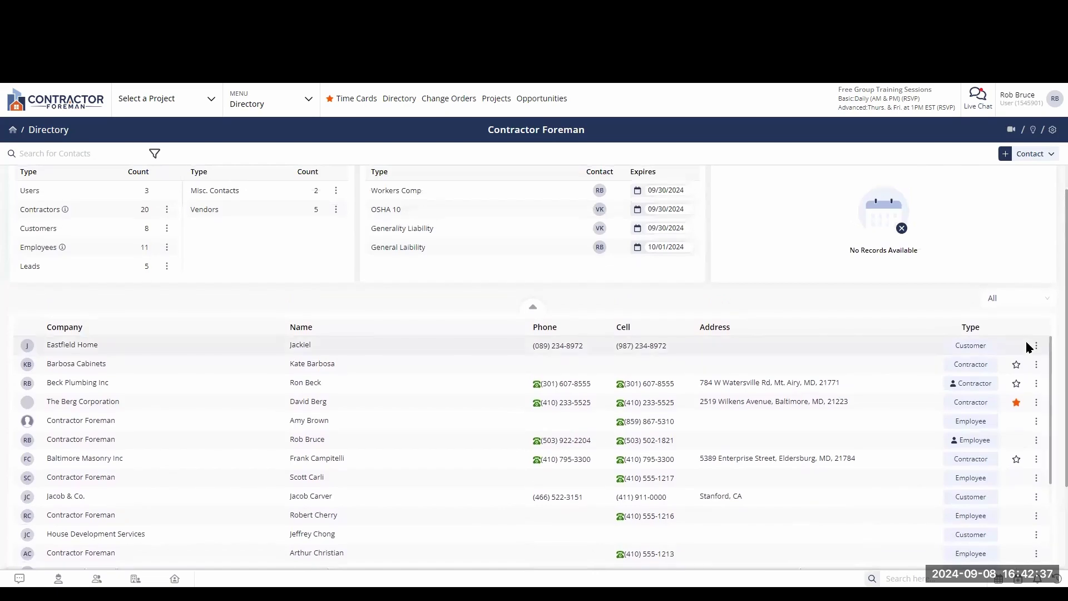
click(1017, 301)
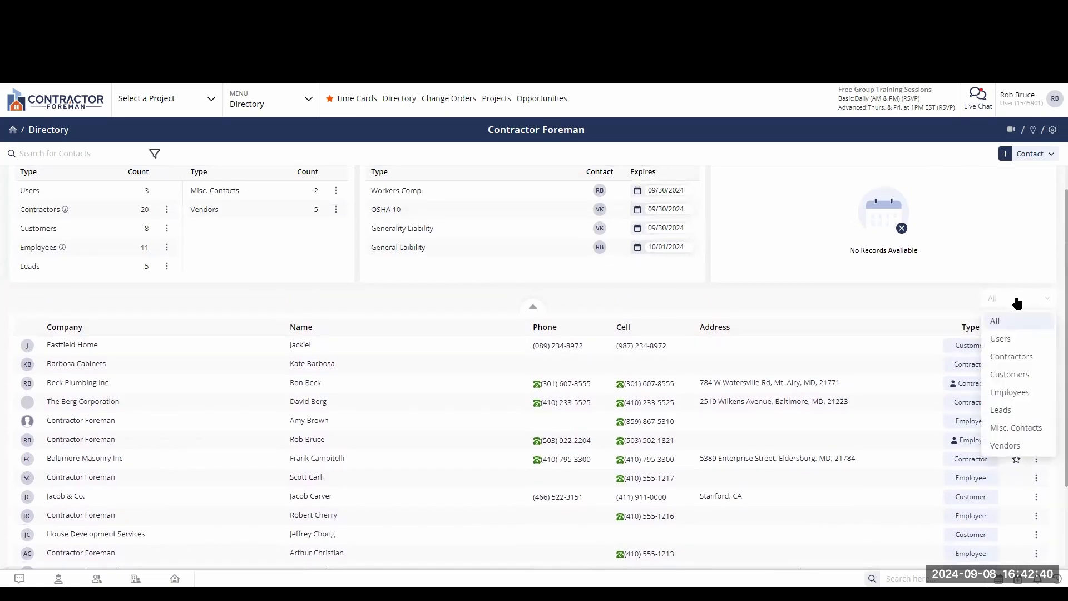
click(1011, 356)
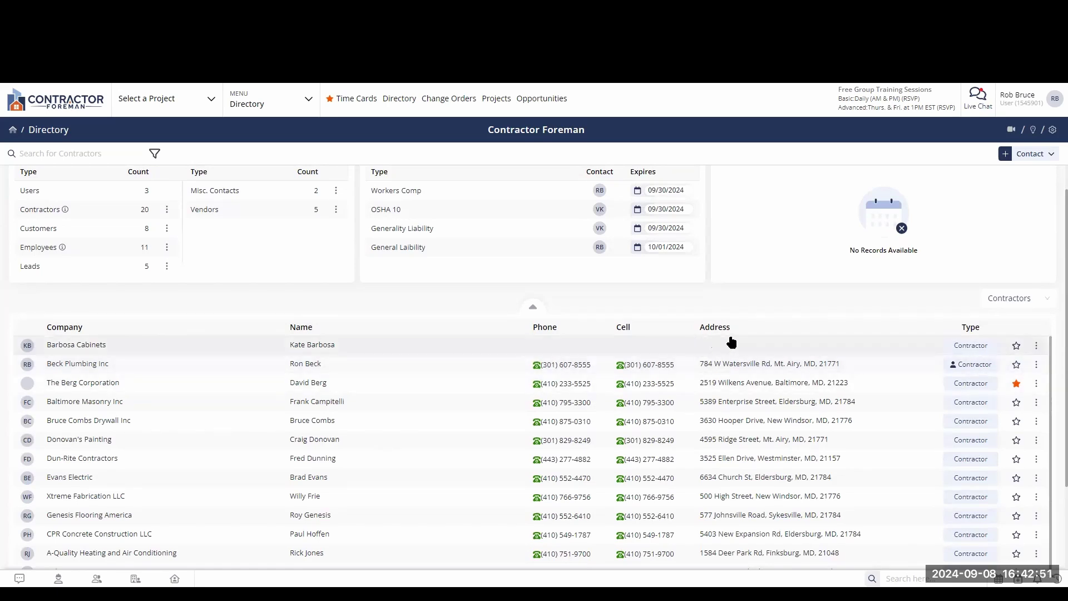
mouse_move(953, 367)
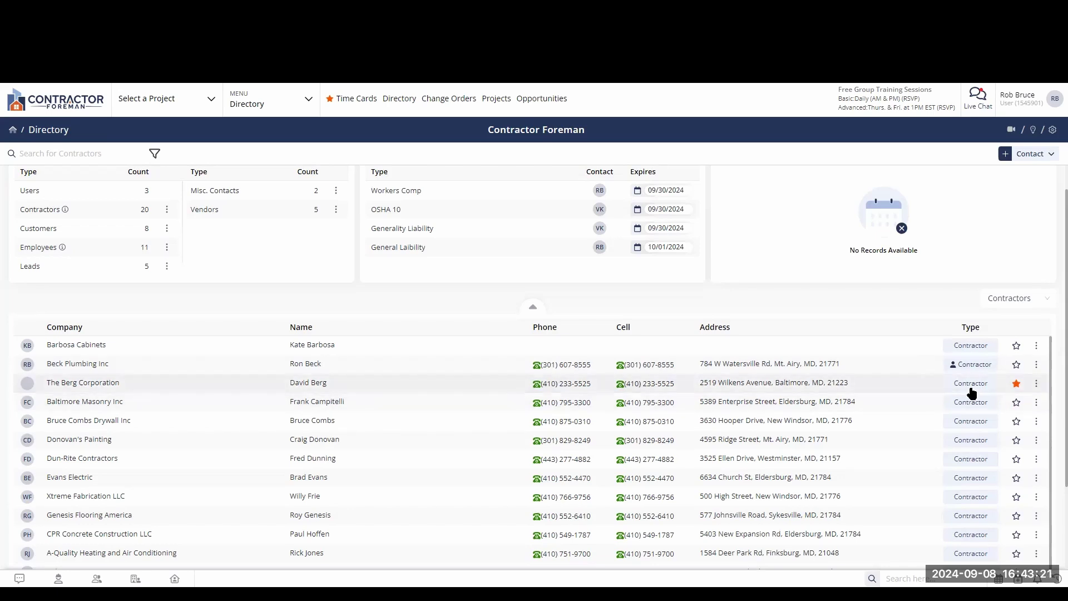
Step: View the row actions for The Berg Corporation, open its Share Internal Link window, and close it without sharing
click(1037, 384)
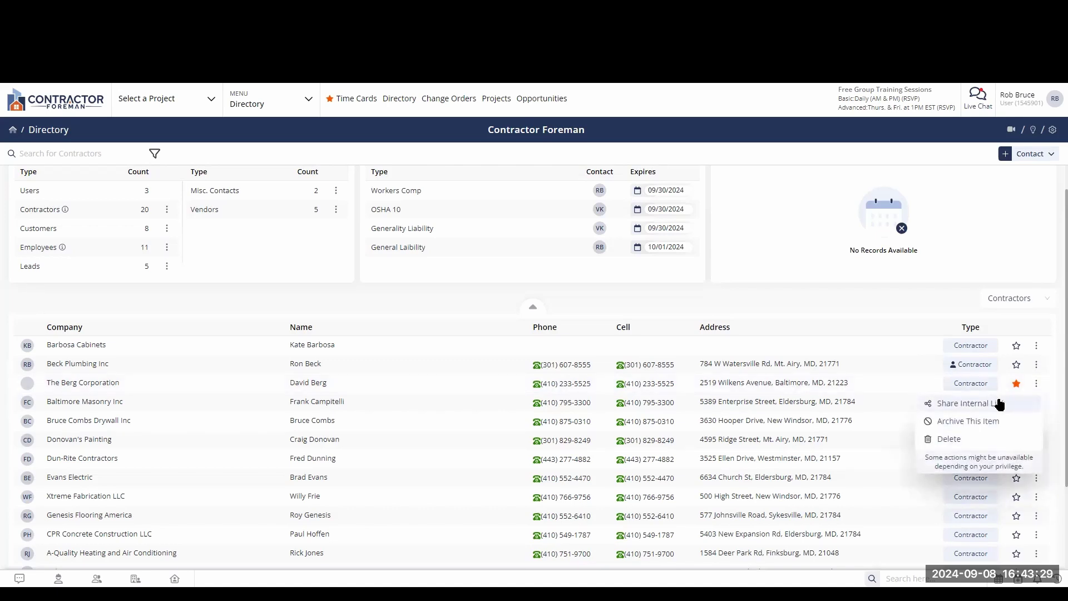
click(948, 411)
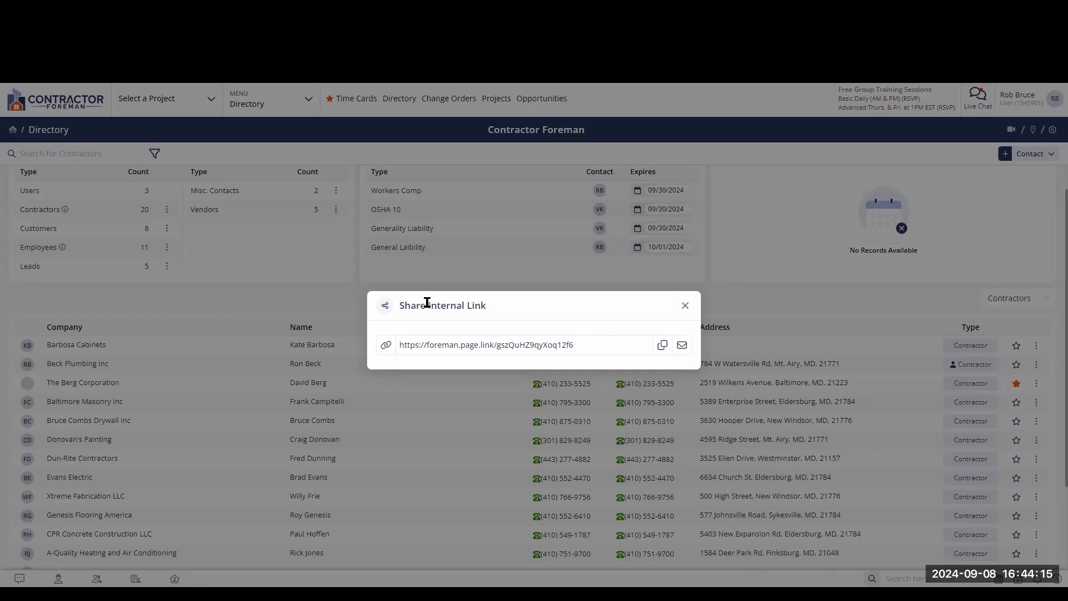
drag(426, 305, 500, 311)
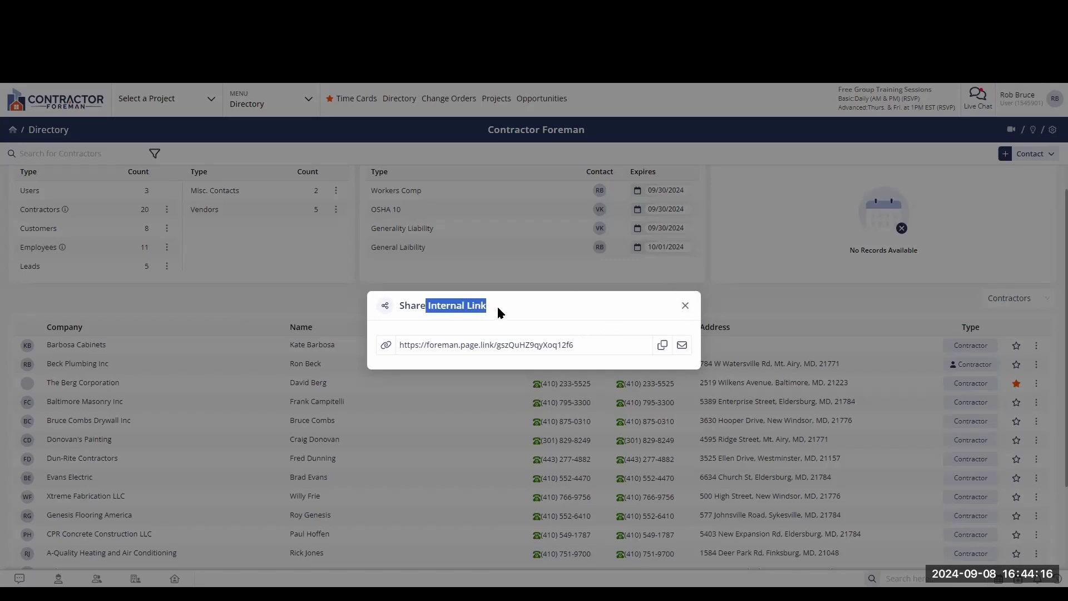
click(685, 308)
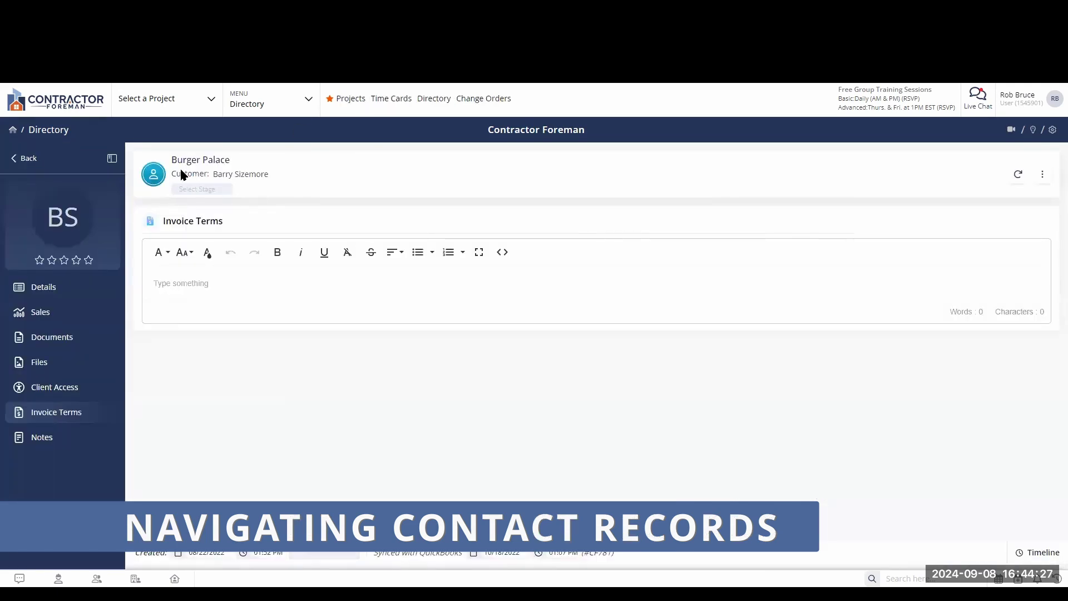
Step: View the Burger Palace customer's details and examine the Access Code field without entering a code
click(45, 286)
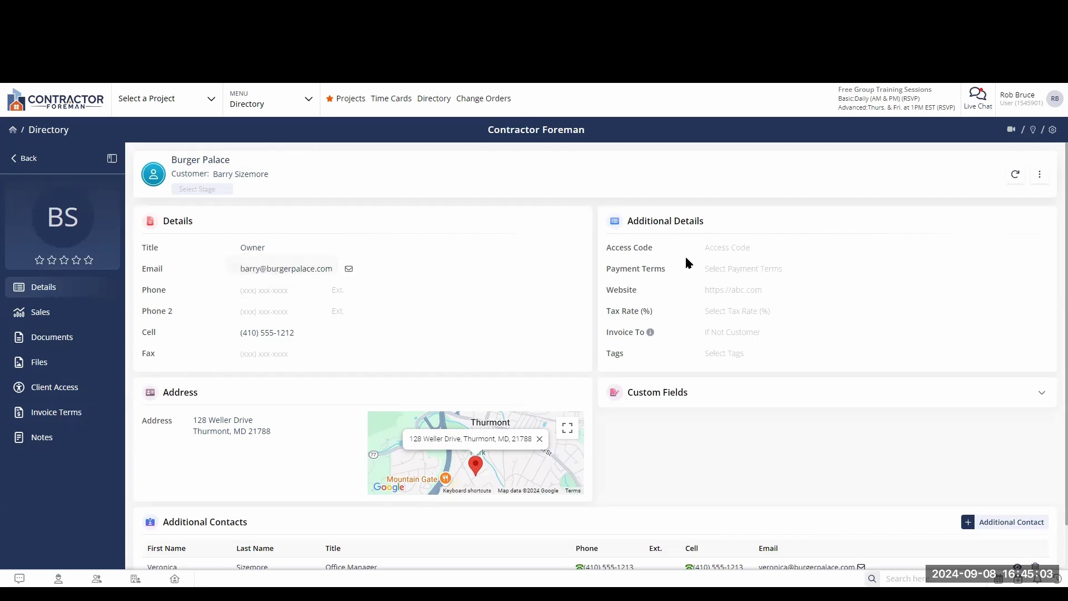
drag(610, 248, 639, 251)
click(721, 248)
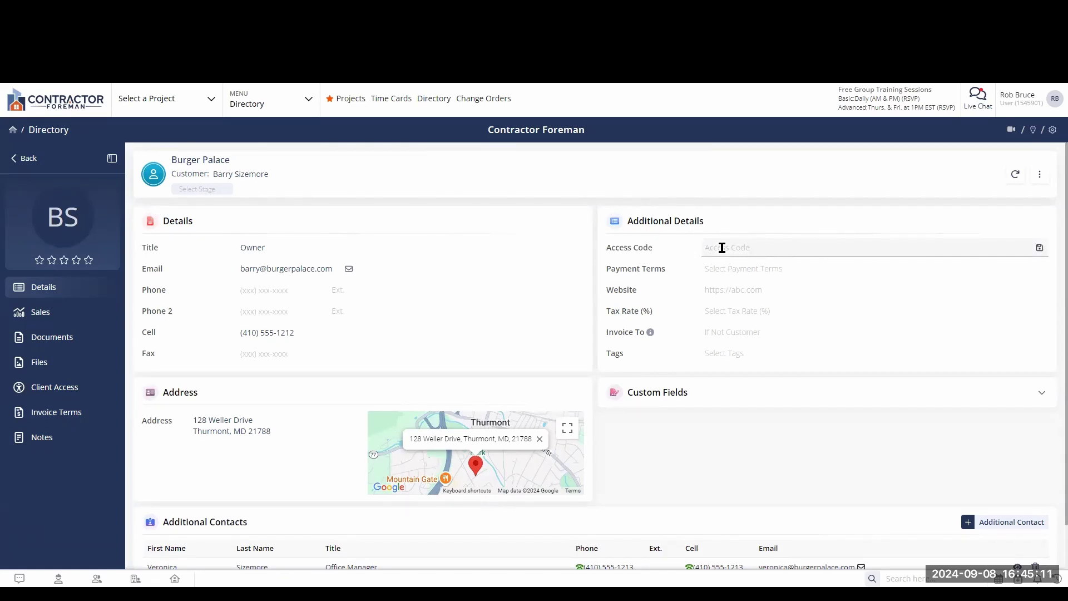
double_click(604, 248)
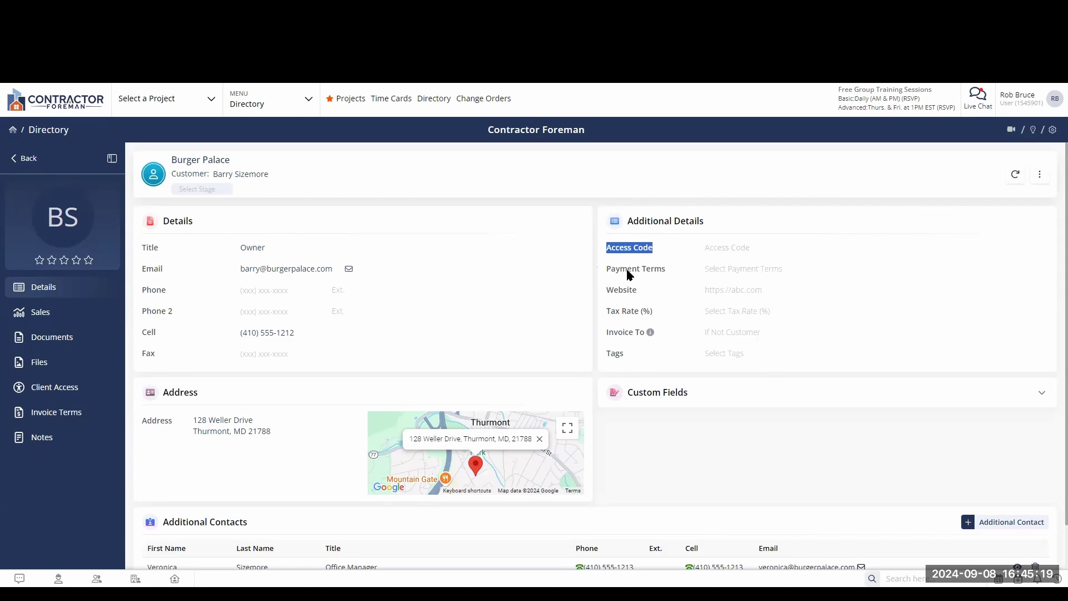
Step: Try Net 15 as the Burger Palace payment terms, and set them to Due on Receipt
drag(606, 269, 727, 281)
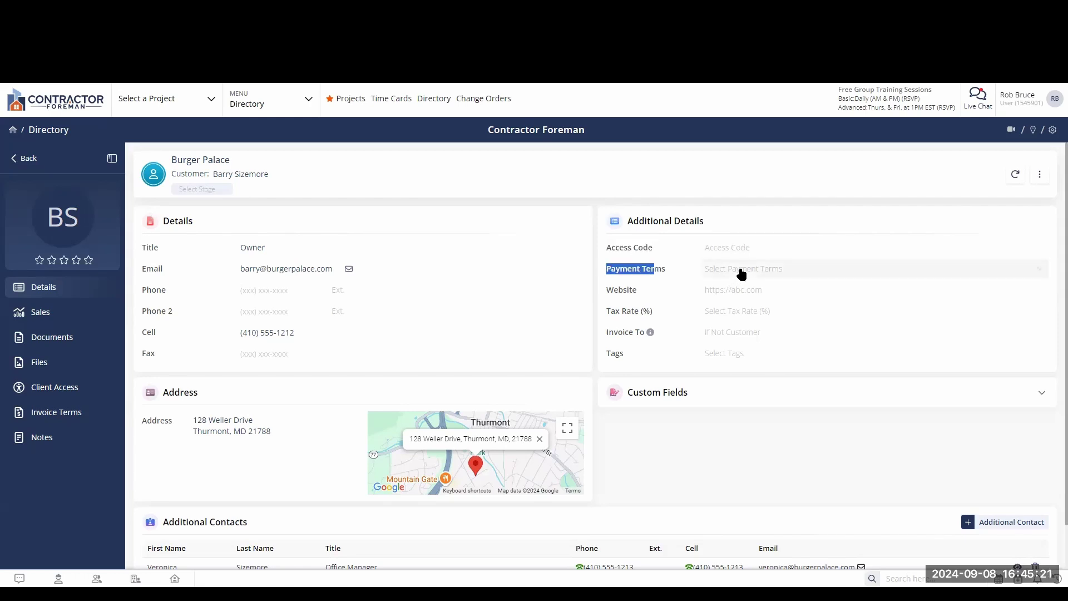
click(740, 274)
click(730, 344)
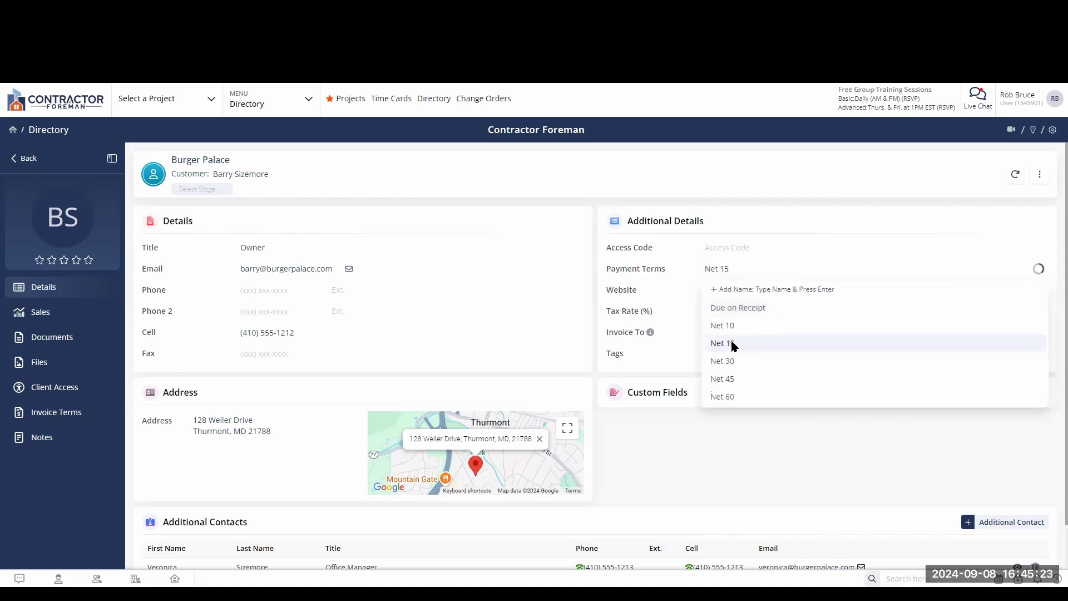
click(734, 276)
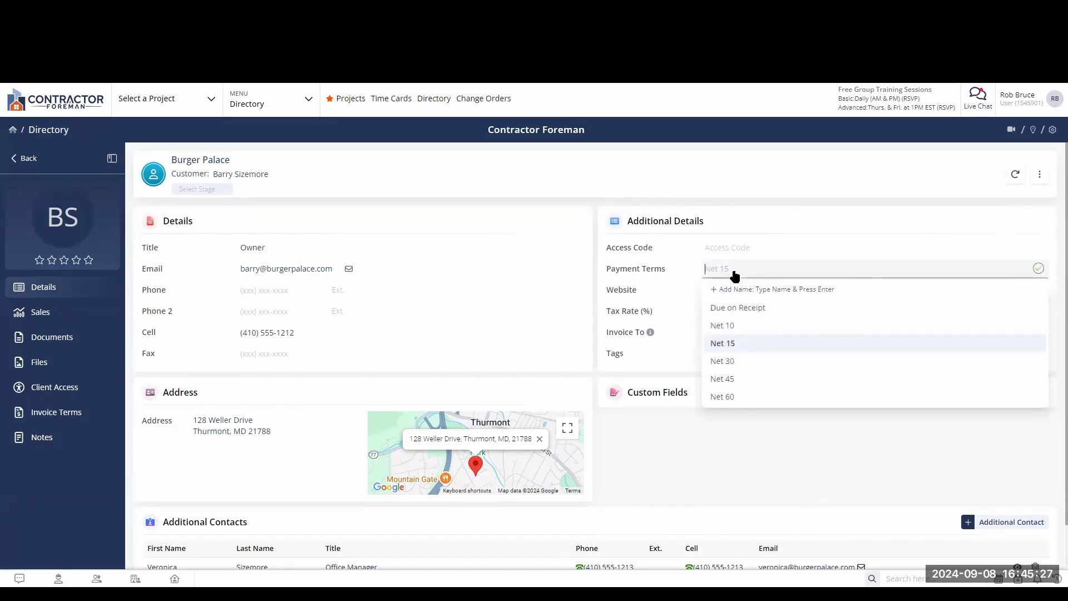
click(730, 309)
Step: Review the customer's Website field and additional contacts, and expand the Custom Fields section
drag(607, 290, 651, 302)
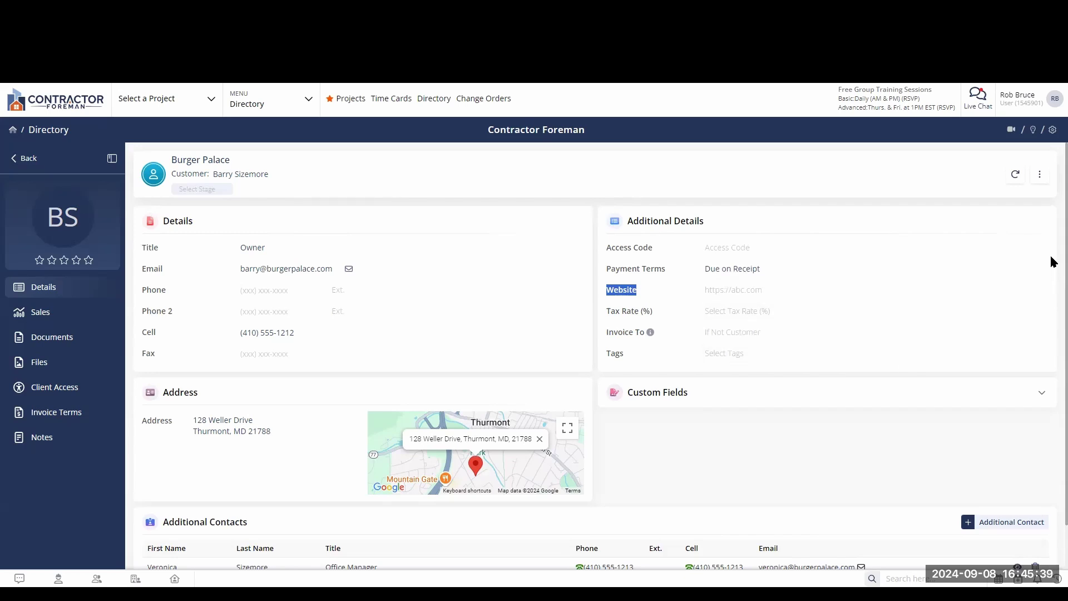
scroll(1053, 261, down, 2)
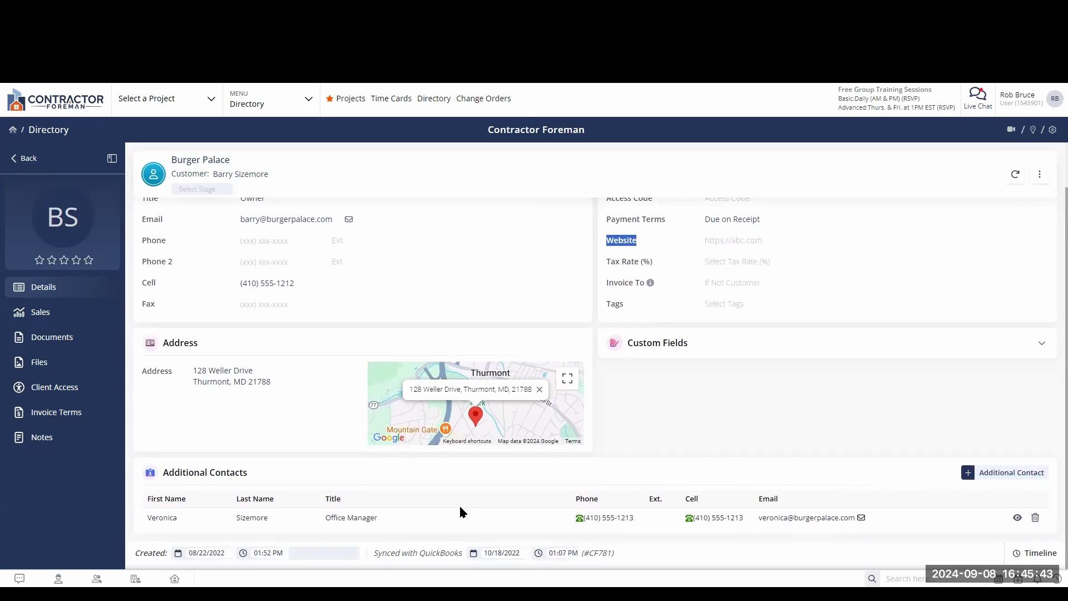
drag(639, 343, 695, 345)
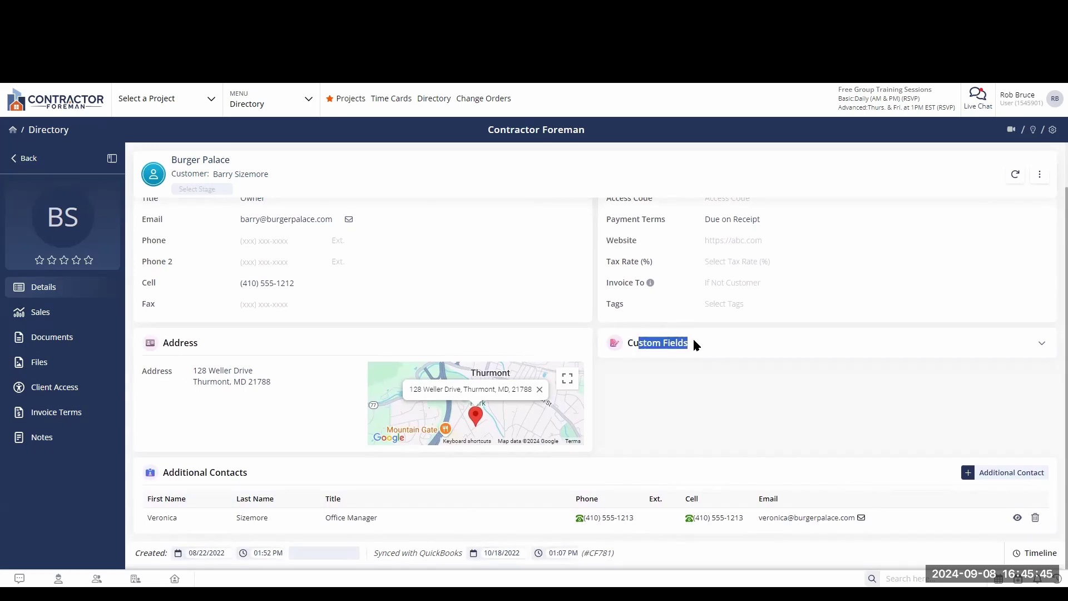
click(1042, 344)
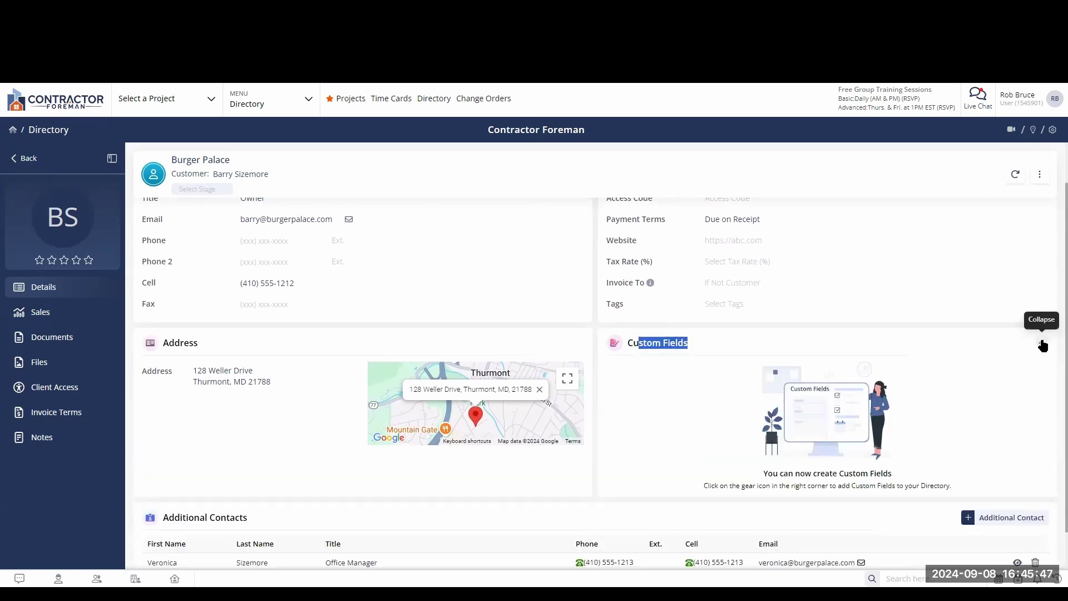
Step: Open the Directory settings at Custom Field Values and add Equipment and Contractor fields to the Contractors form
click(1052, 132)
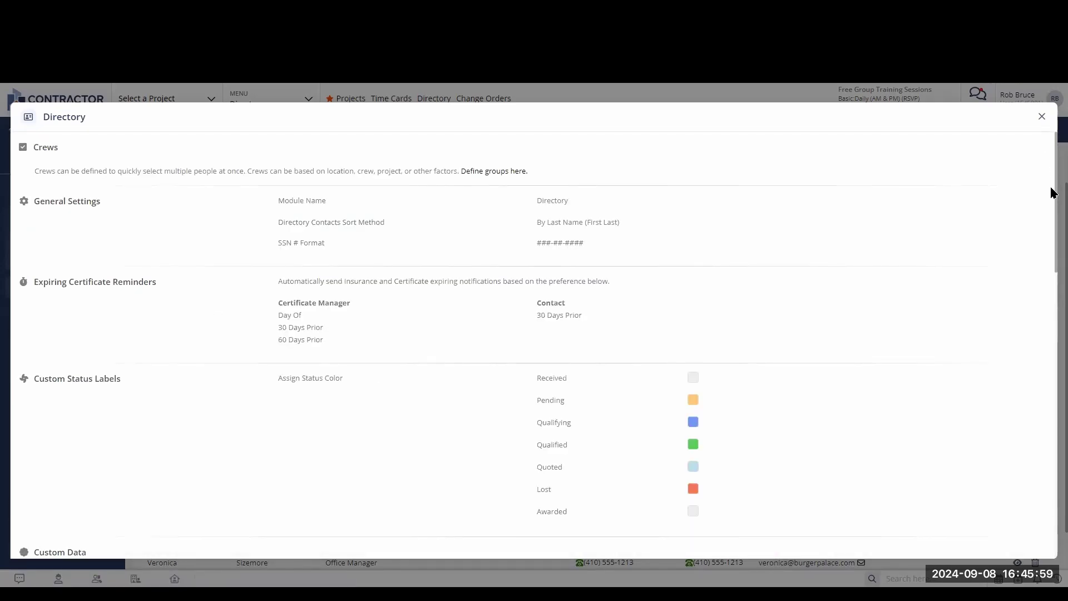
scroll(1052, 219, down, 3)
drag(1052, 271, 1051, 454)
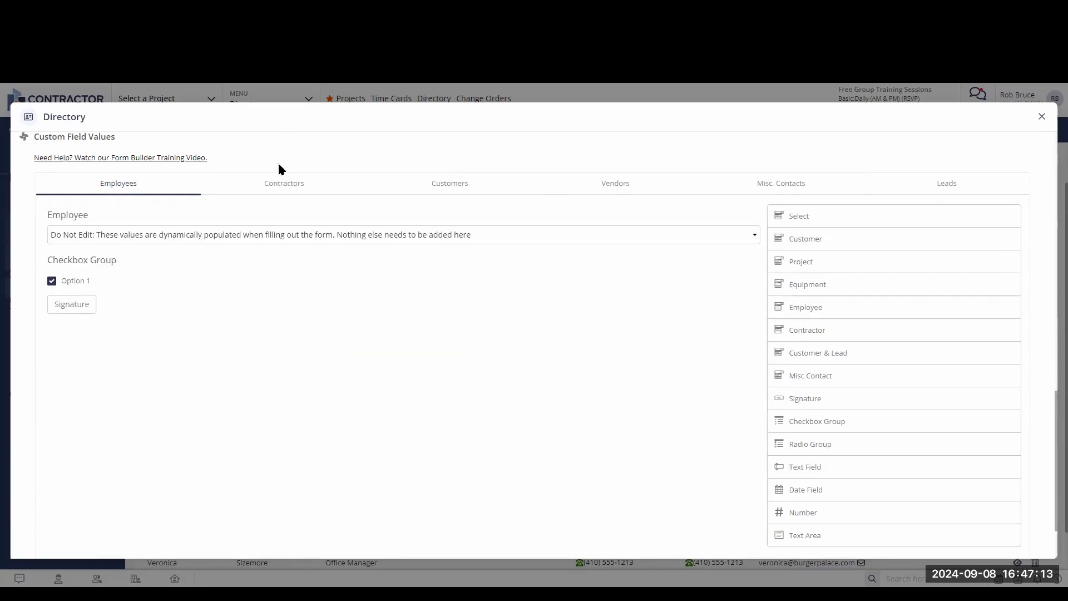
click(284, 186)
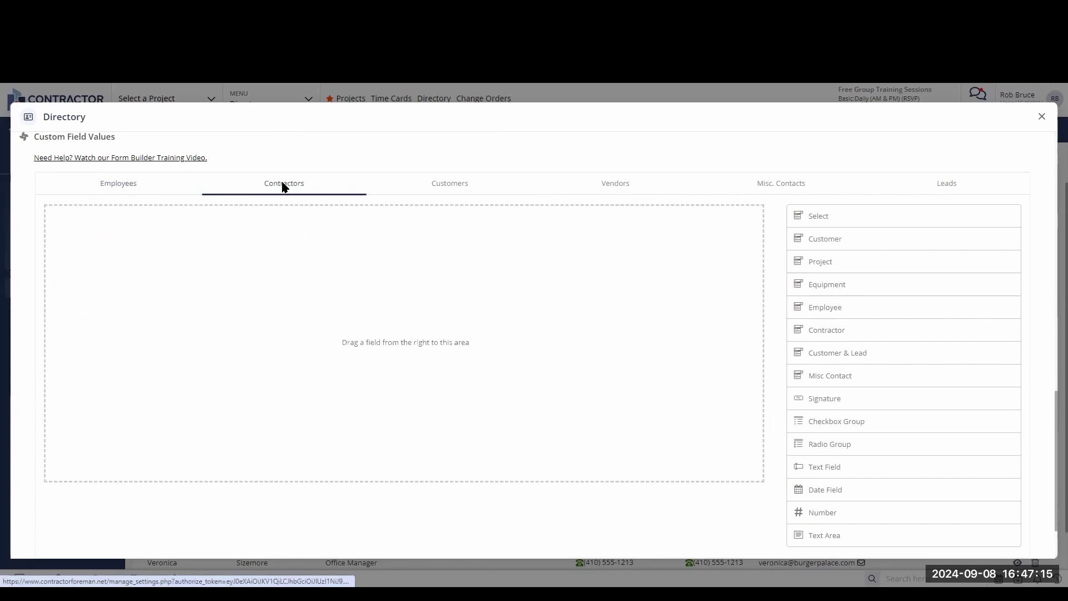
click(821, 284)
click(828, 338)
Step: Add a Radio Group field to the Customers custom form and an Employee field to the Vendors form
click(460, 183)
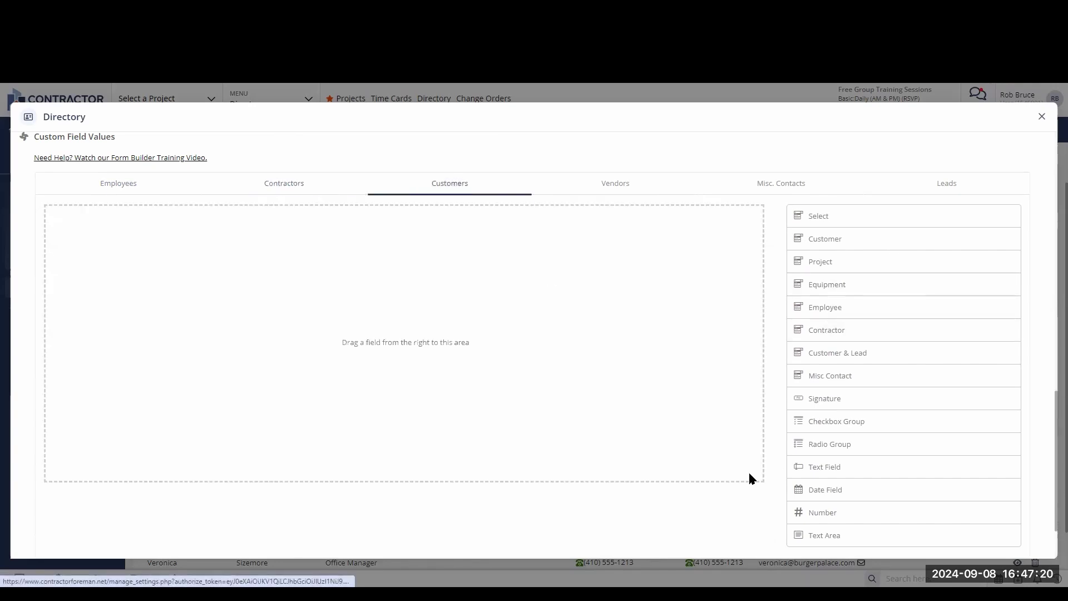
click(830, 444)
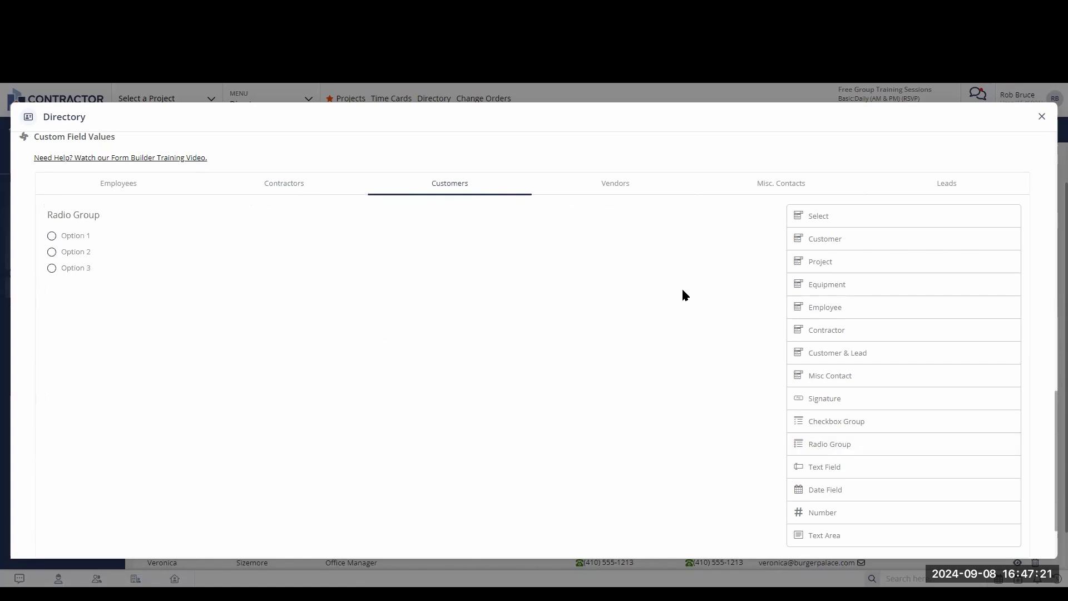
click(625, 184)
click(825, 304)
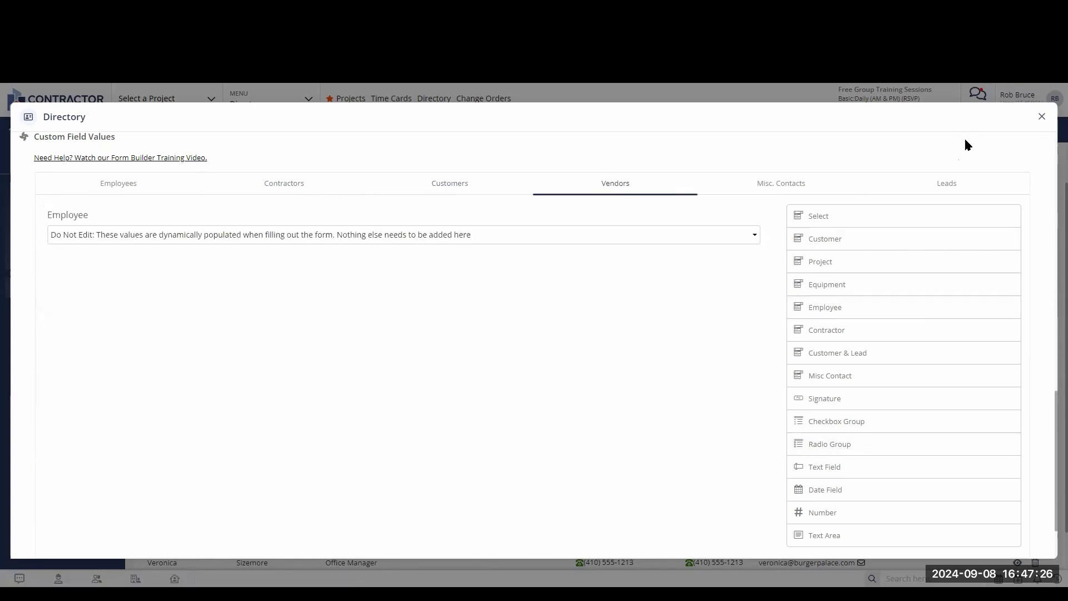
Step: Add an Employee field and a Checkbox Group to the Leads custom form
click(947, 185)
click(853, 308)
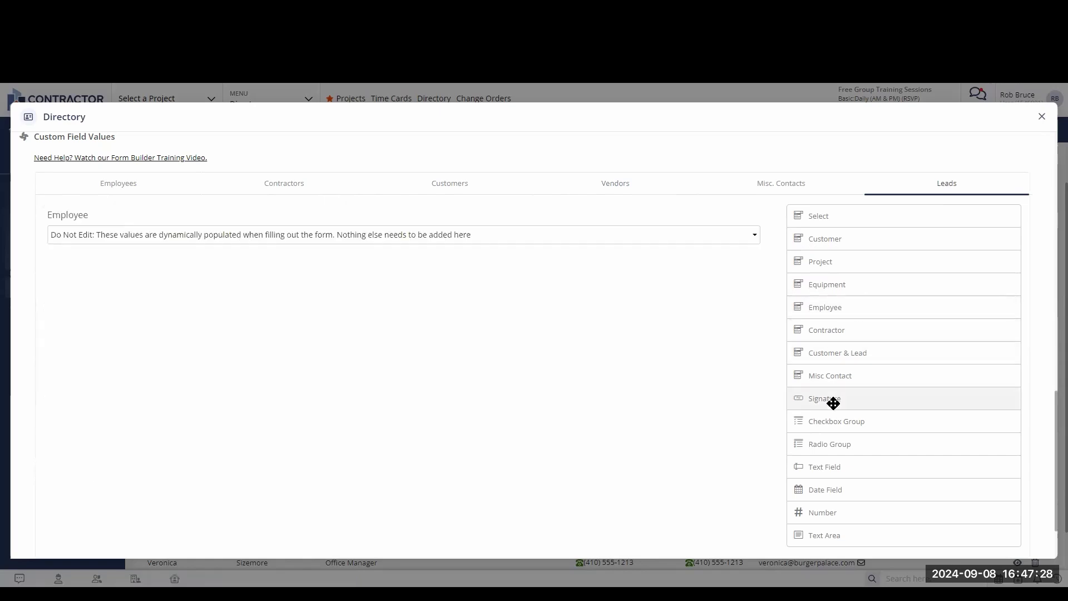
click(837, 420)
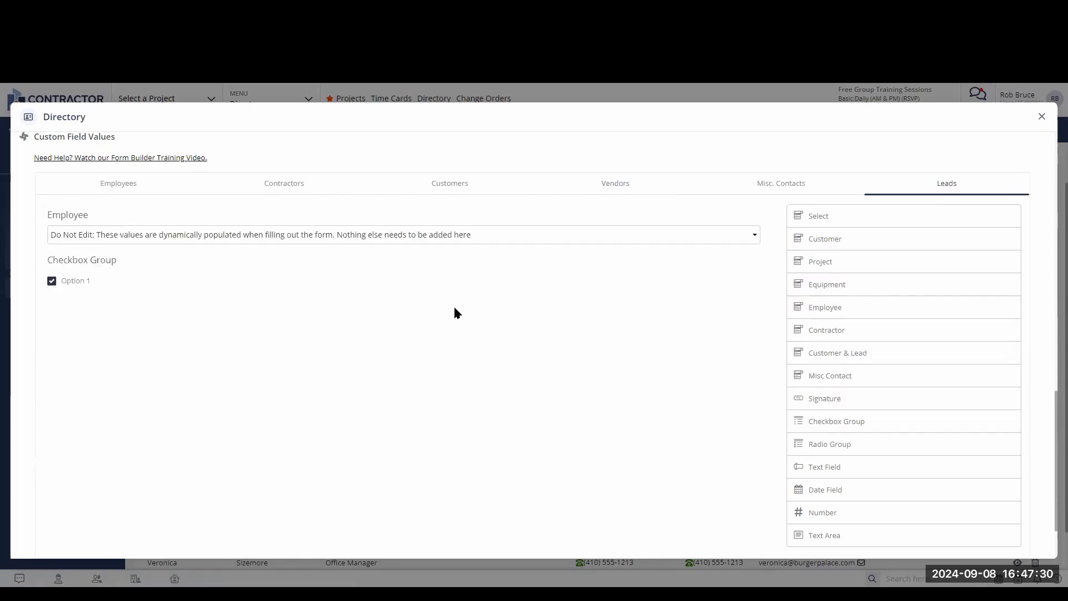
Step: Add a Contractor field below the Radio Group in the Customers custom form
click(449, 184)
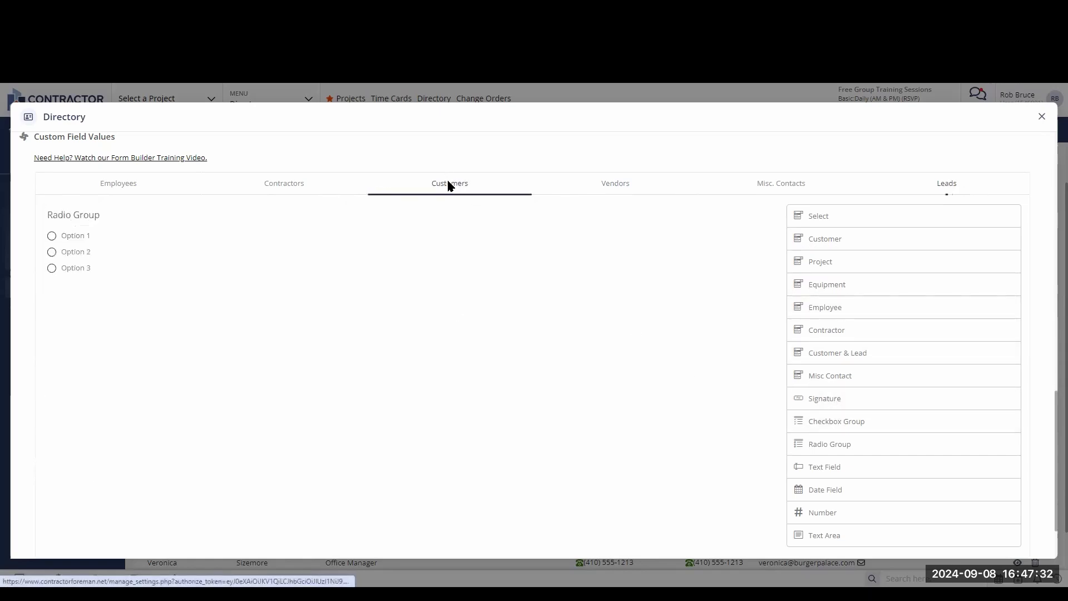
click(831, 326)
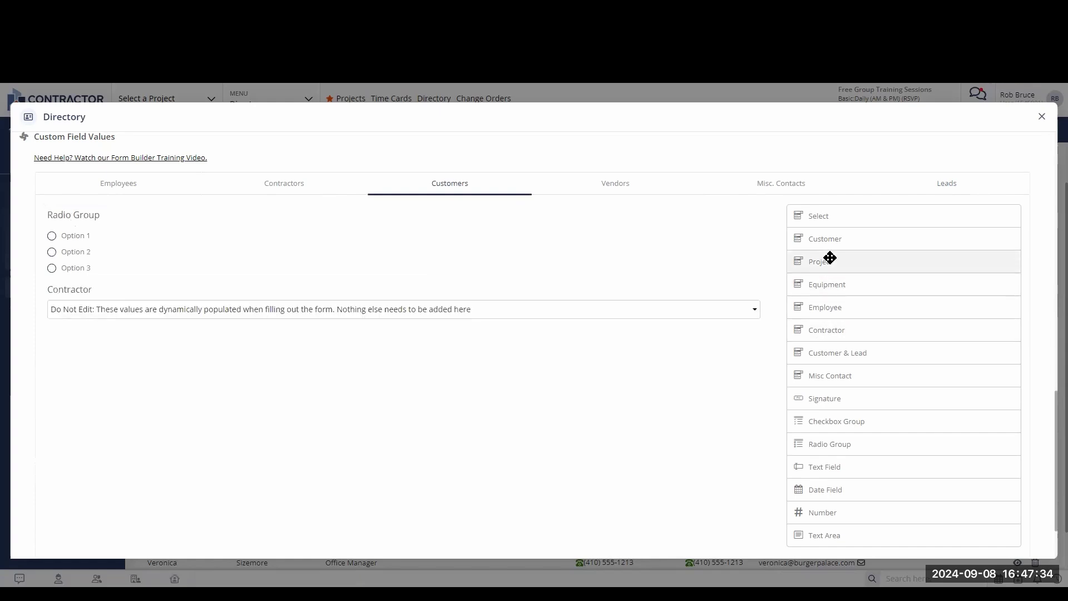
Step: Add a Project field below Contractor in the Customers custom form and save the Directory settings
click(830, 258)
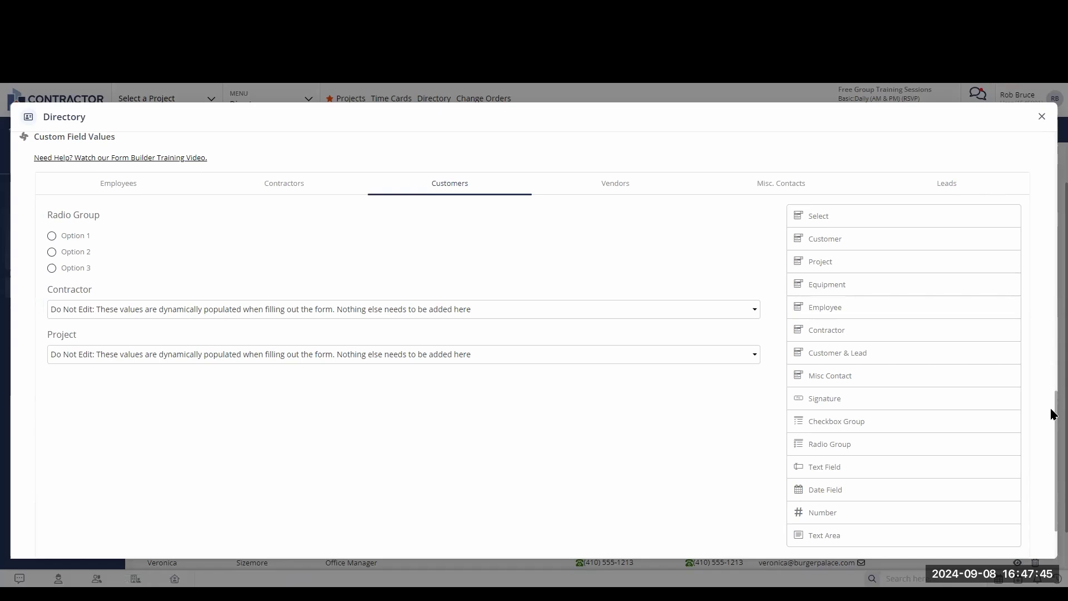
drag(1053, 415, 1051, 453)
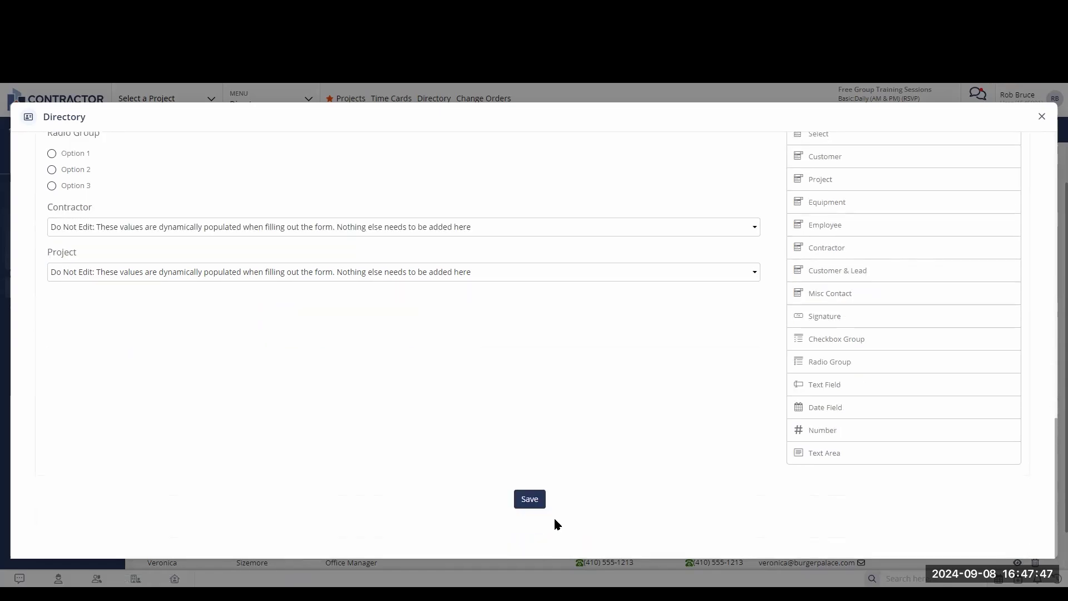
click(530, 499)
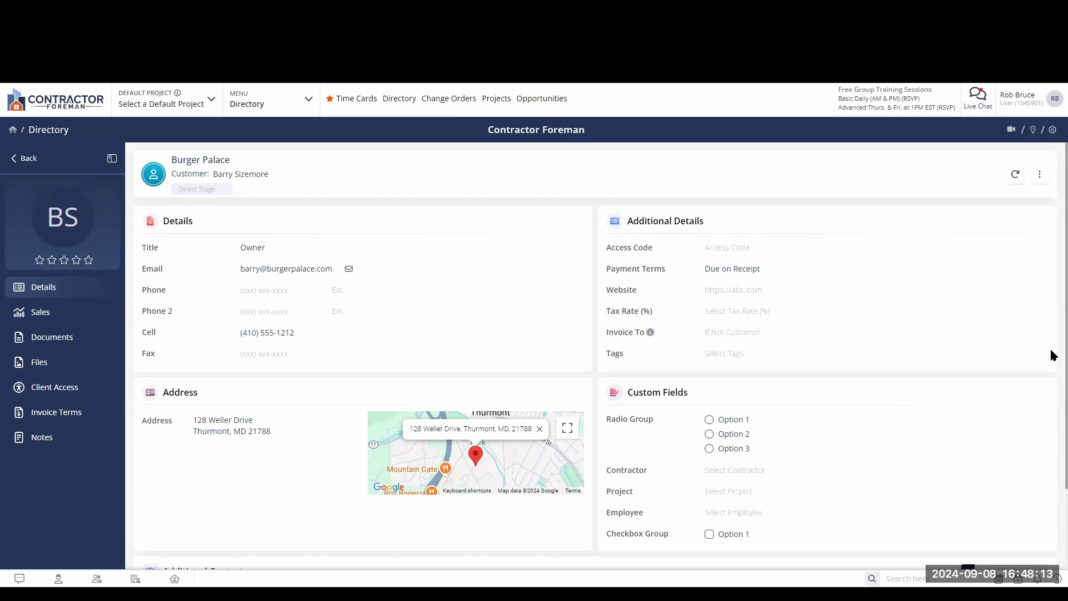
Step: Check the custom fields and additional contacts on the Burger Palace customer record and open its Sales information
scroll(1053, 389, down, 2)
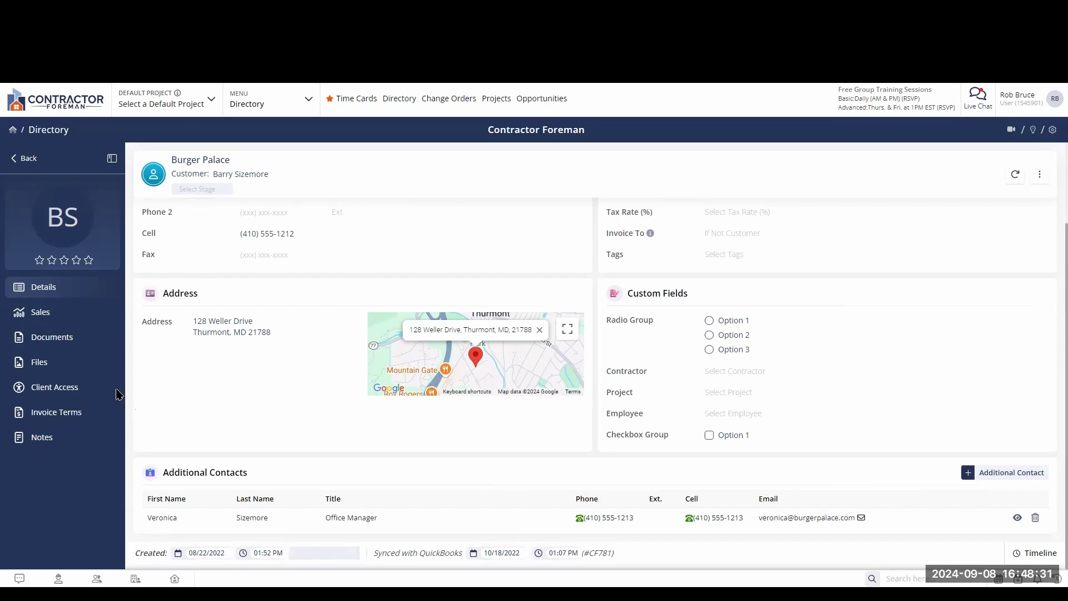
click(42, 312)
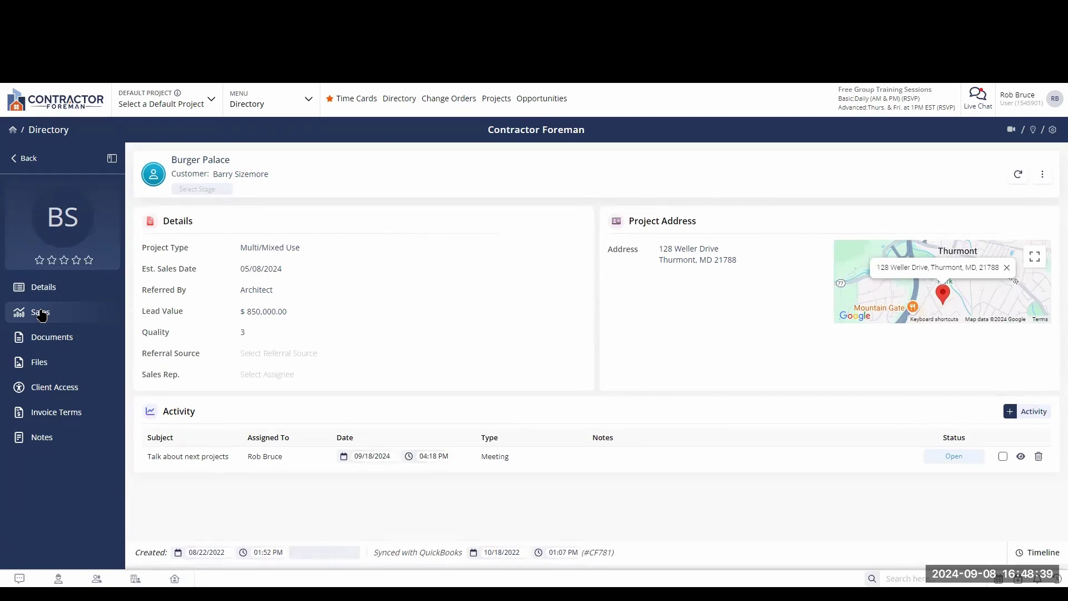
click(307, 102)
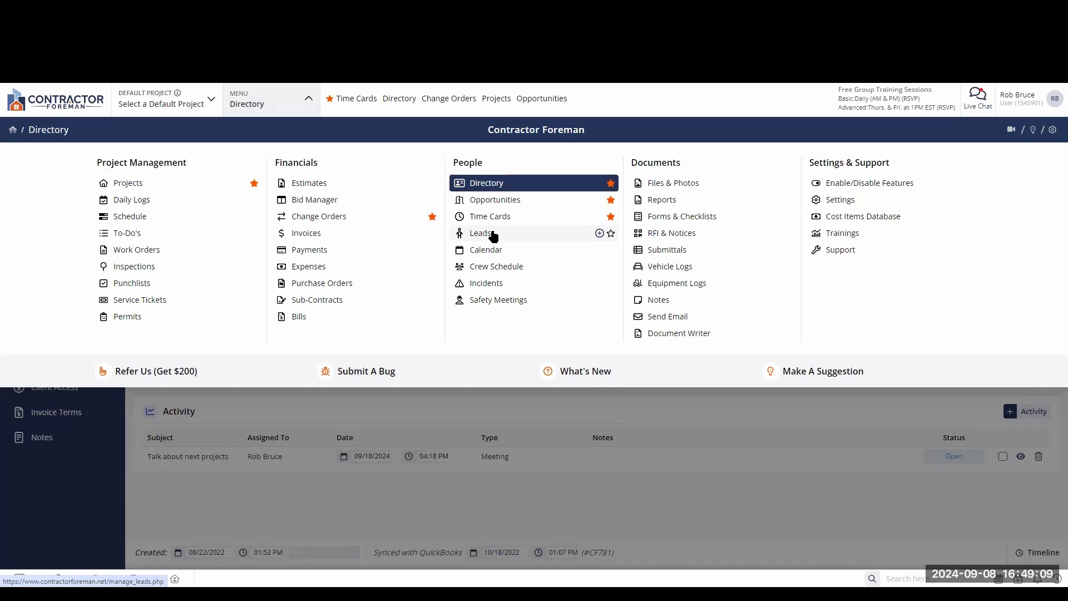
click(528, 502)
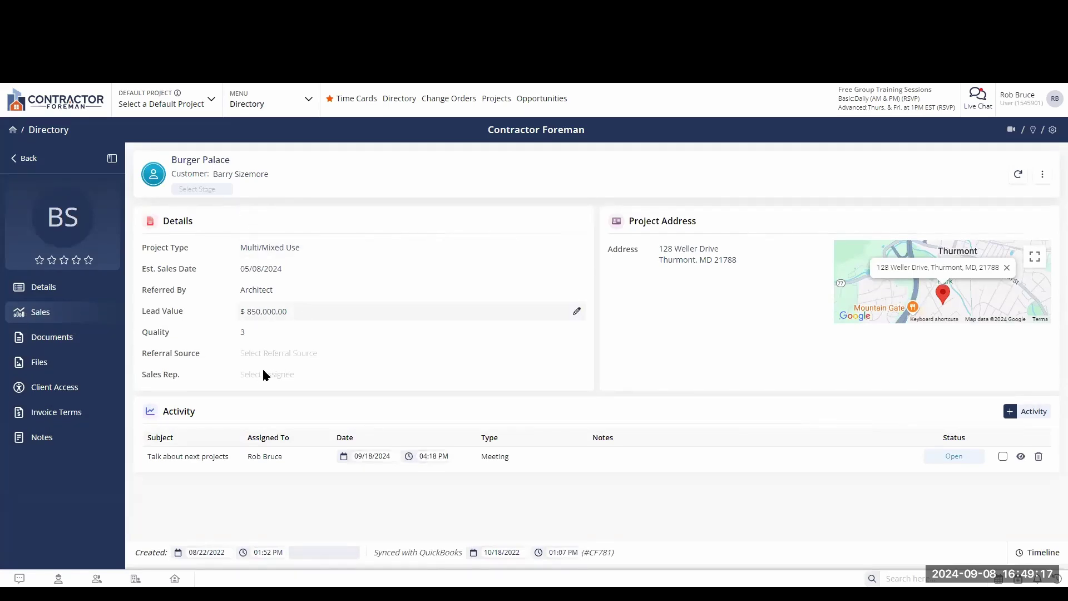
Step: Review the customer's sales activity list and view the record's change timeline
drag(168, 410, 225, 413)
click(456, 475)
click(1037, 554)
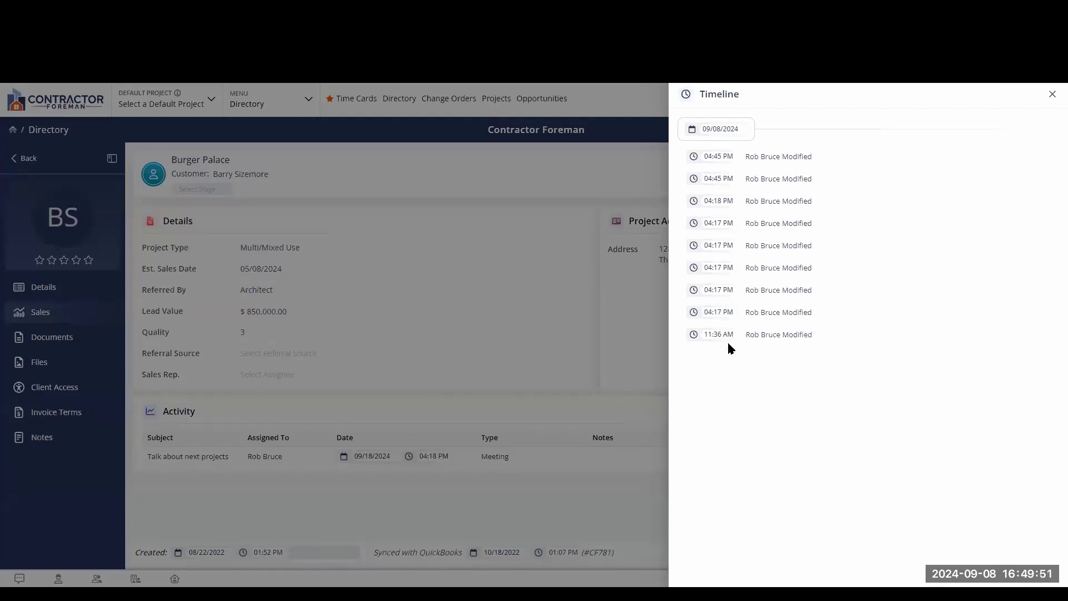
click(1052, 94)
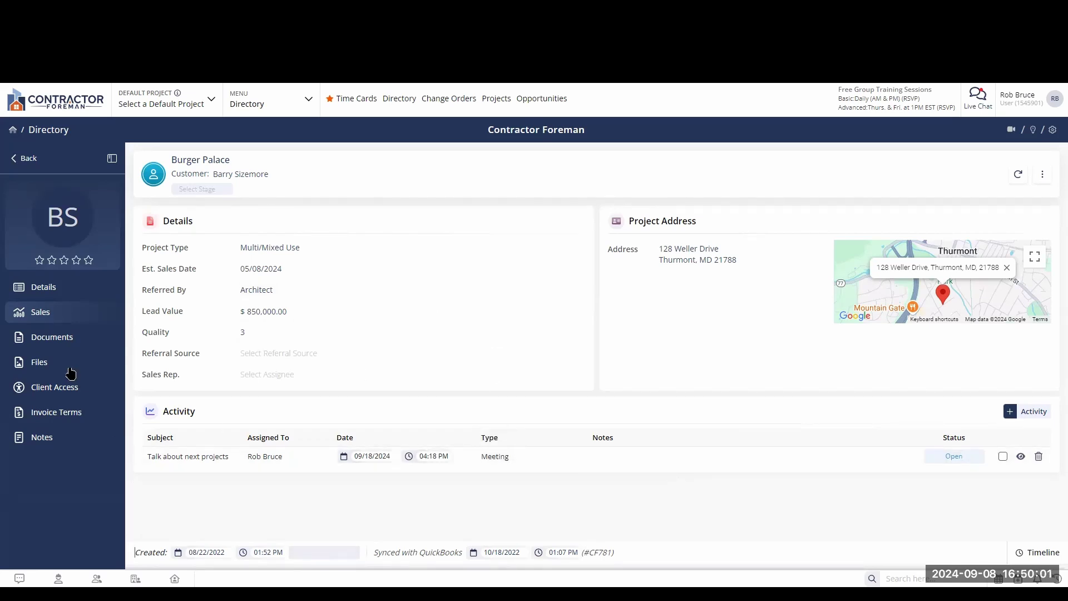
Step: Open the Burger Palace customer's Documents and examine the Invoices group
click(48, 338)
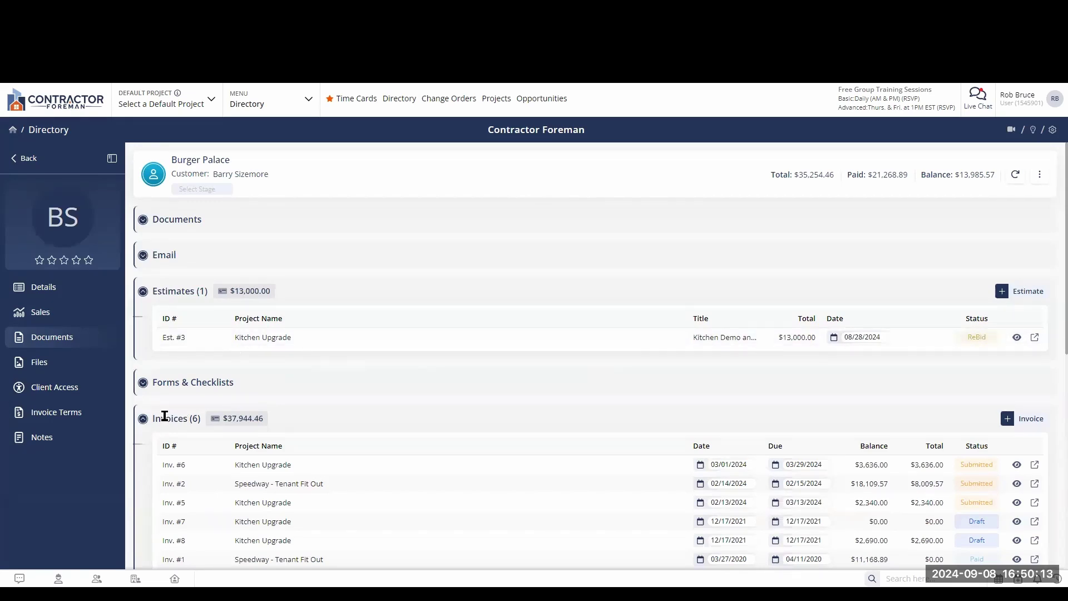
drag(166, 418, 258, 418)
click(259, 417)
click(308, 100)
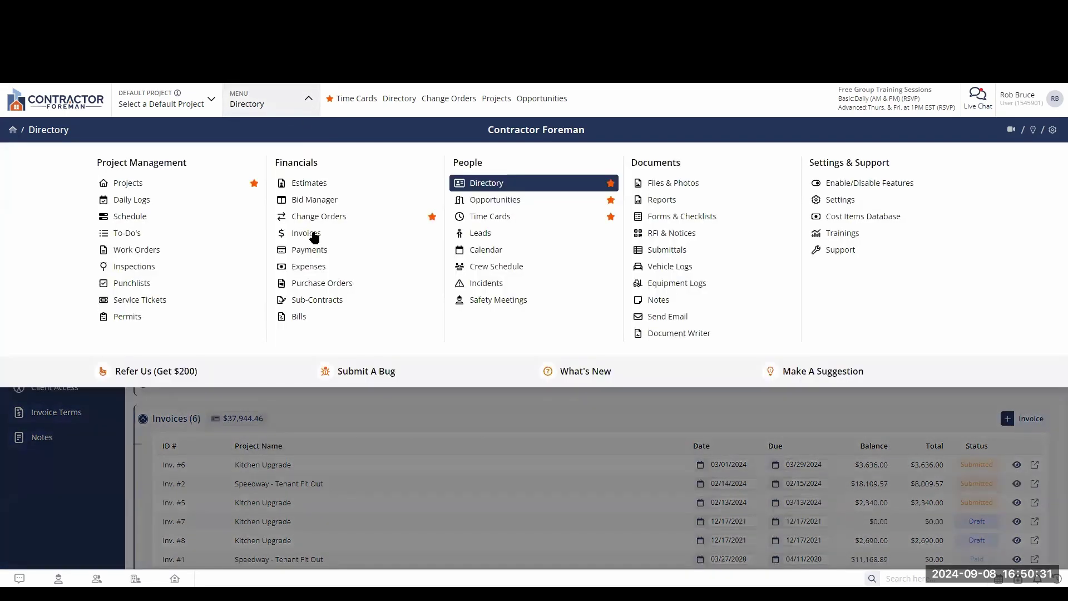
click(410, 421)
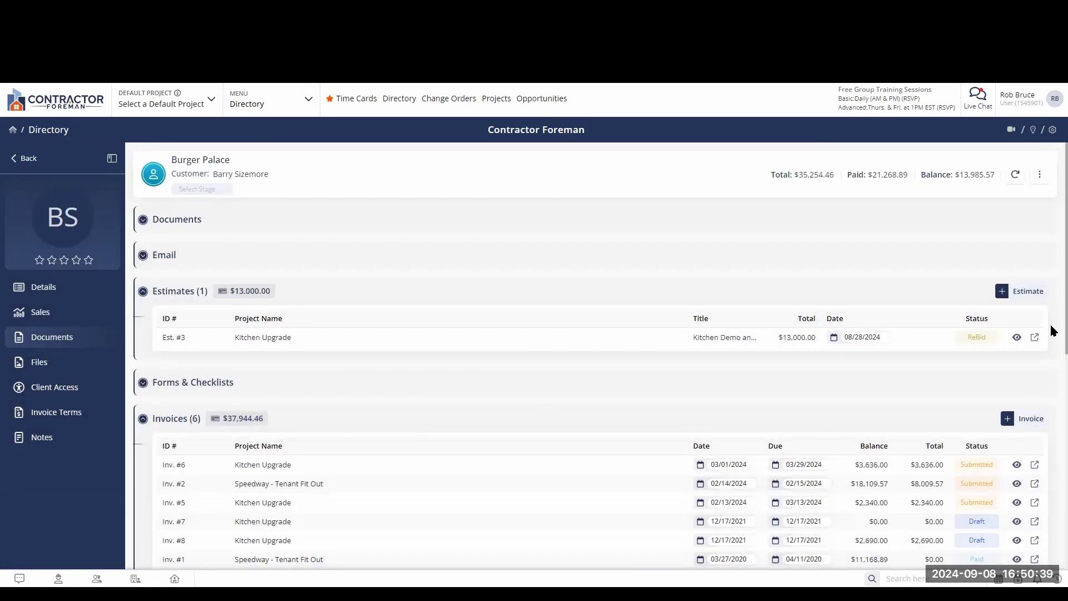
Step: Examine the Payments, Projects, Service Tickets and To-Do's groups among the customer's documents
scroll(1053, 330, down, 3)
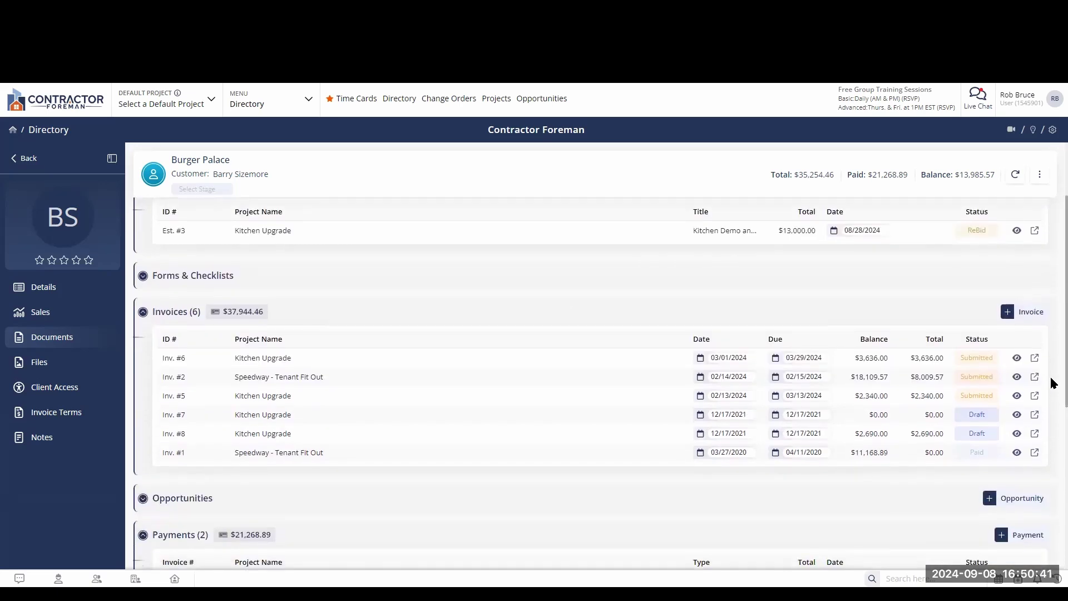
scroll(1052, 423, down, 5)
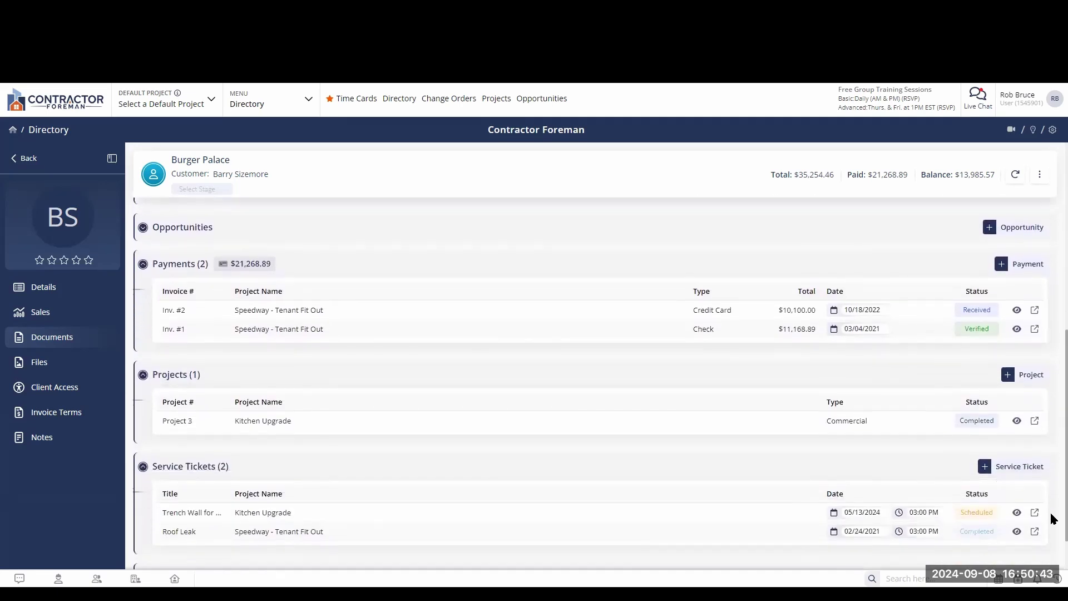
scroll(1053, 528, down, 1)
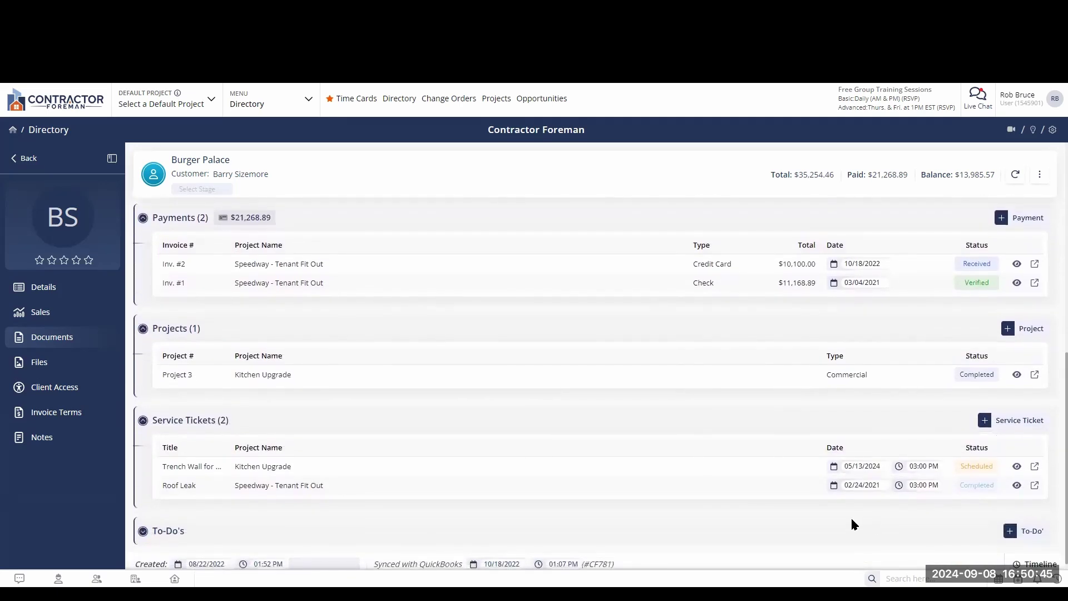
drag(158, 328, 218, 328)
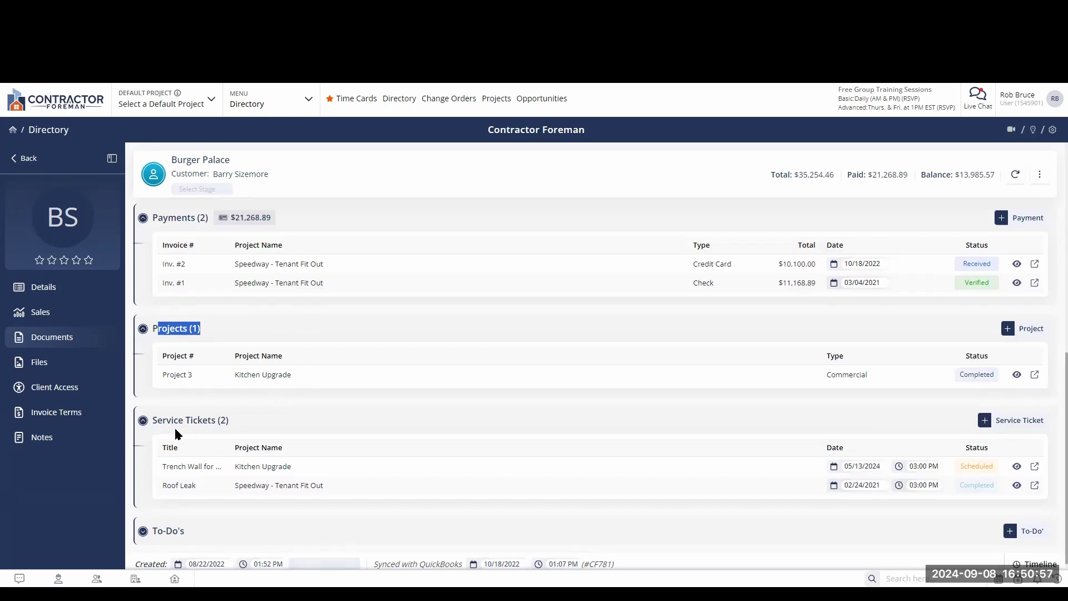
drag(156, 420, 265, 423)
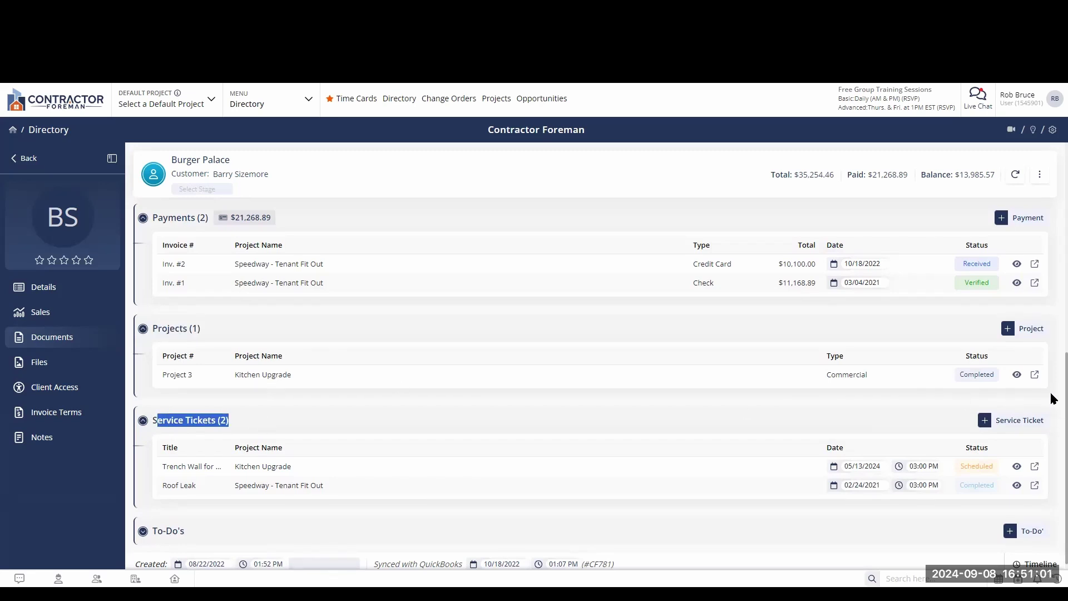
scroll(1053, 389, down, 1)
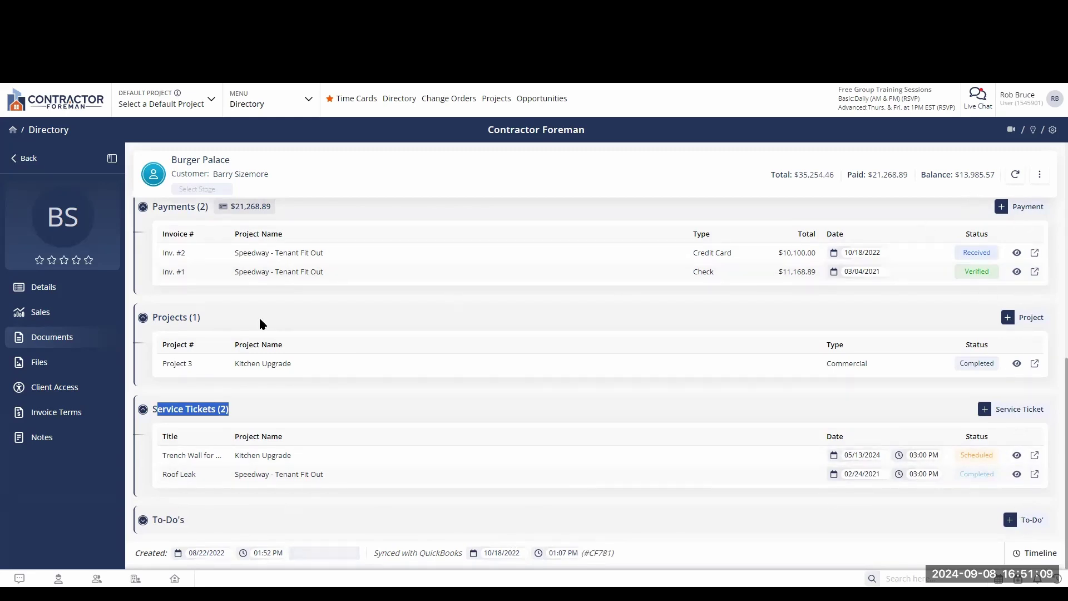
Step: Open the customer's Files and view the available actions for the CF_Labor_Report file
click(38, 364)
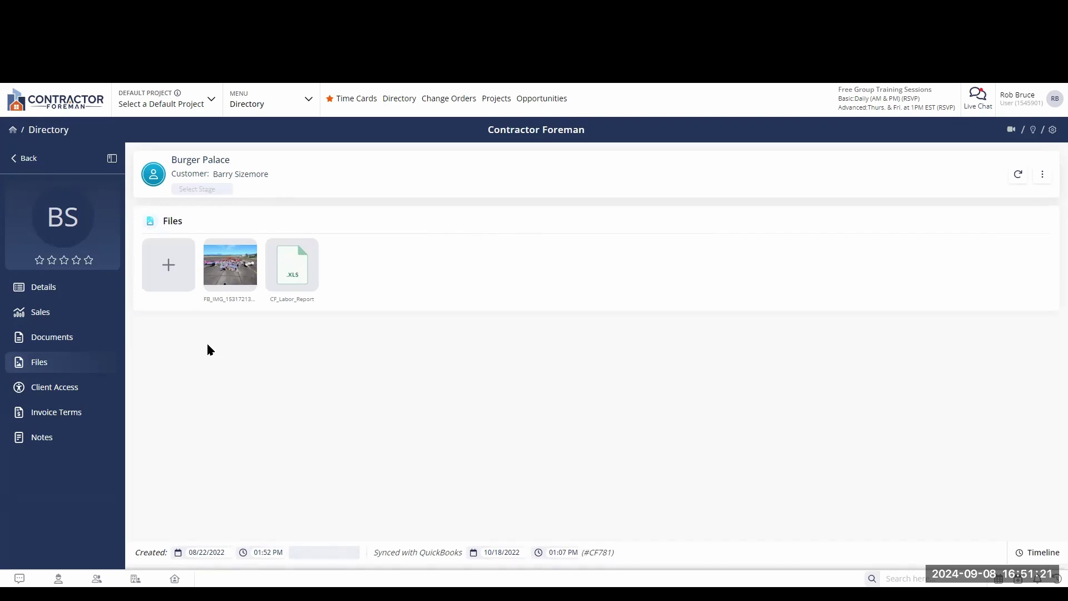
mouse_move(294, 276)
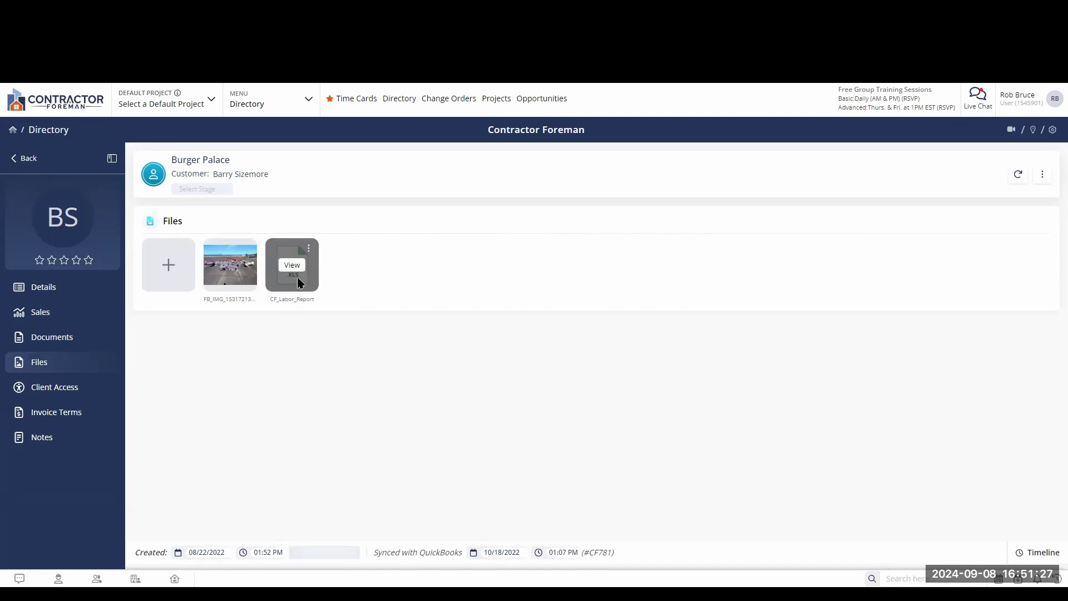
click(310, 250)
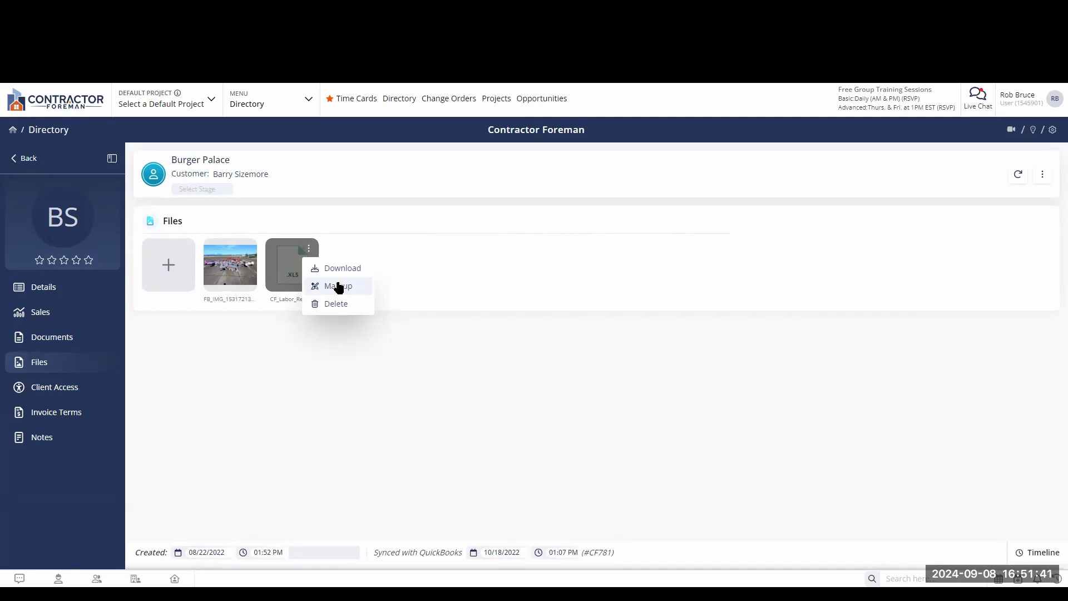
click(336, 350)
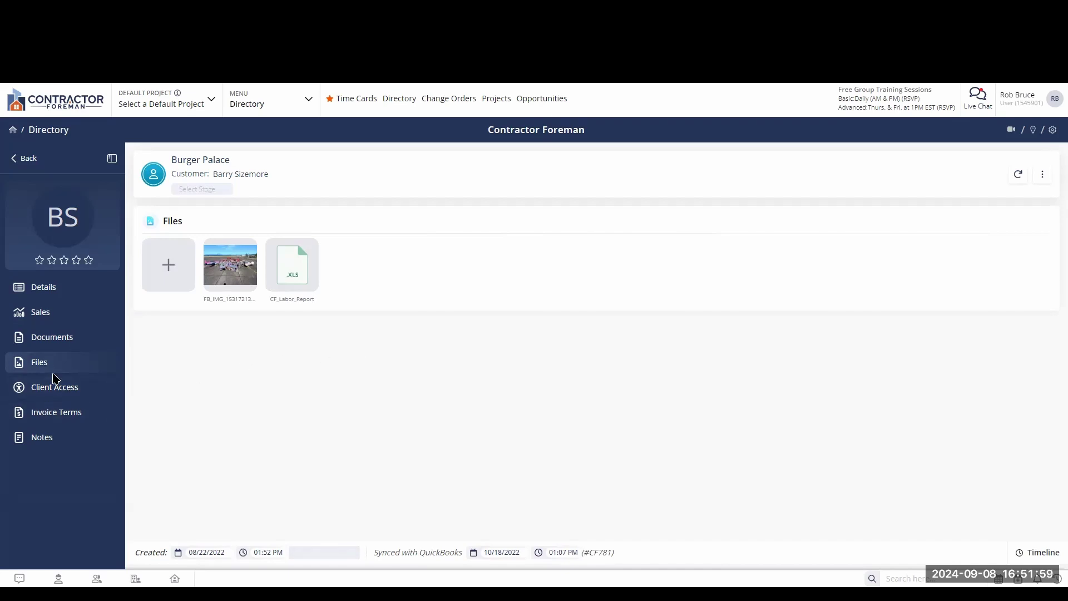
Step: Look through the customer's Client Access, Invoice Terms and Notes sections
click(51, 390)
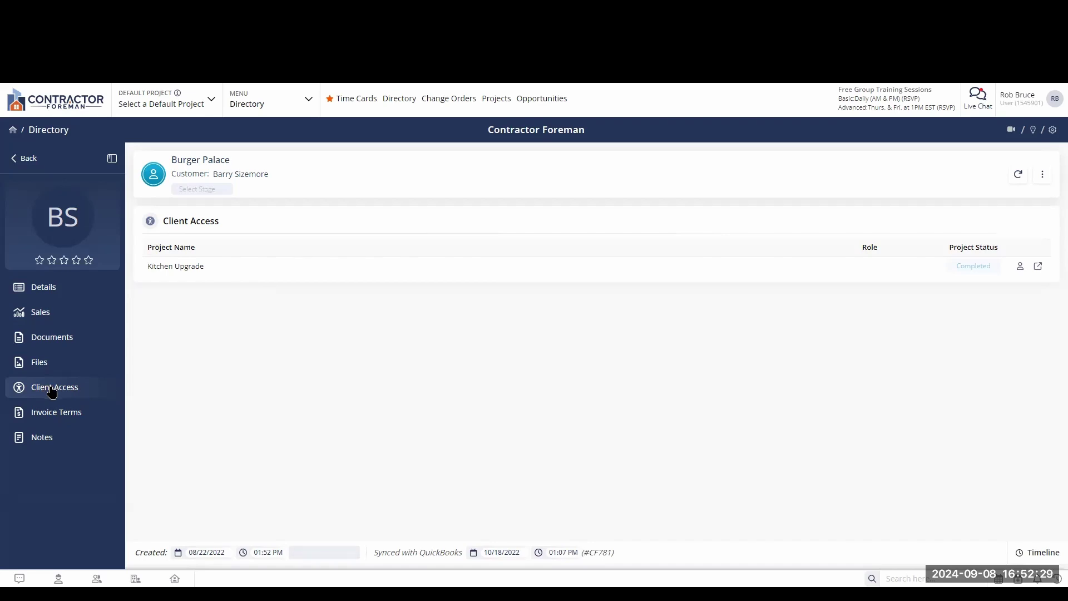
click(46, 415)
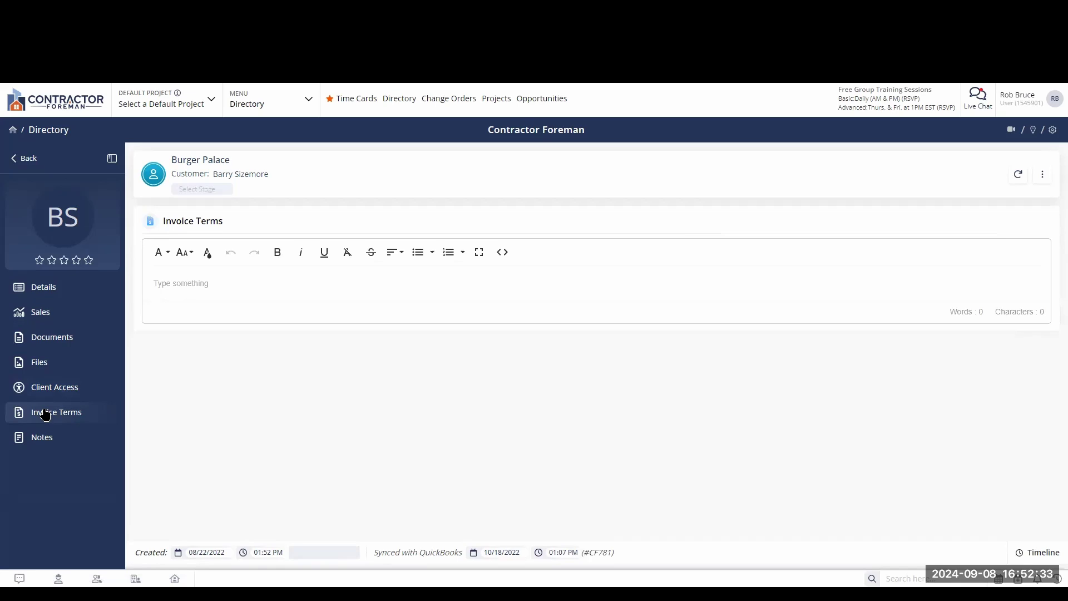
click(284, 283)
click(44, 439)
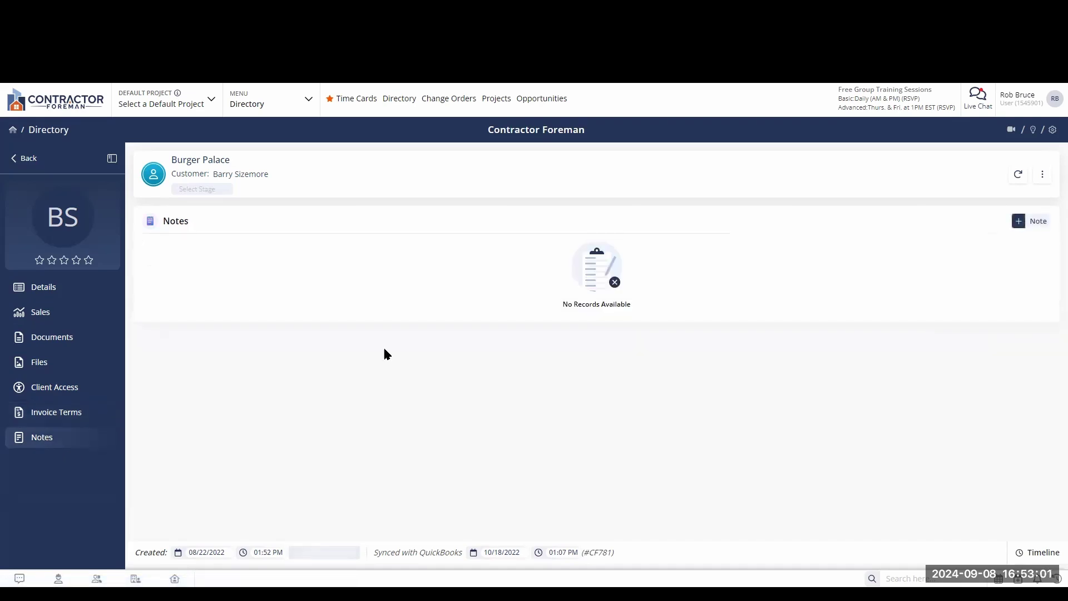
click(307, 102)
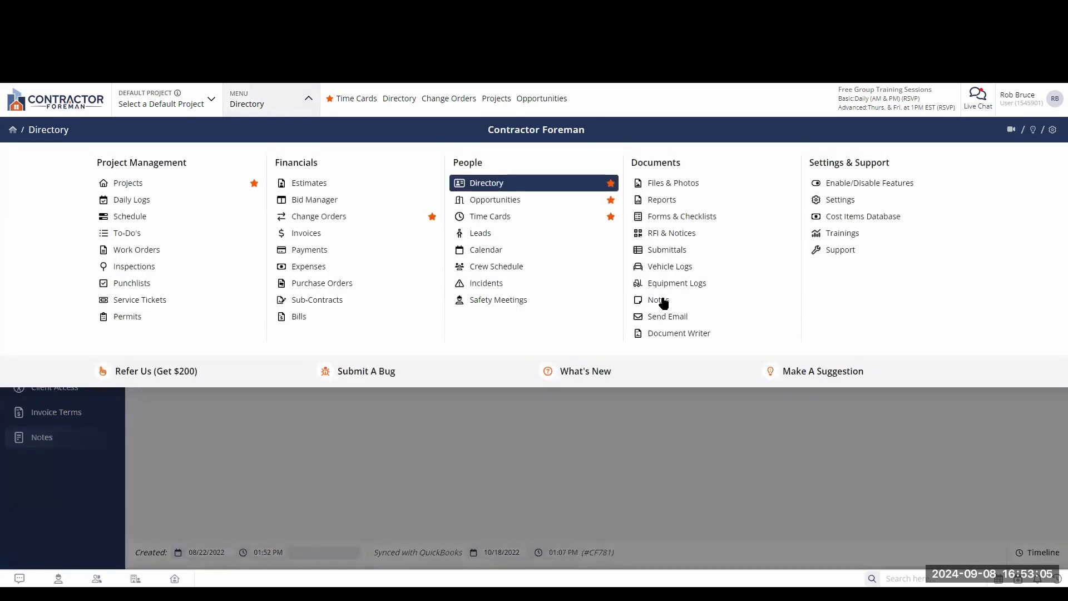
click(710, 436)
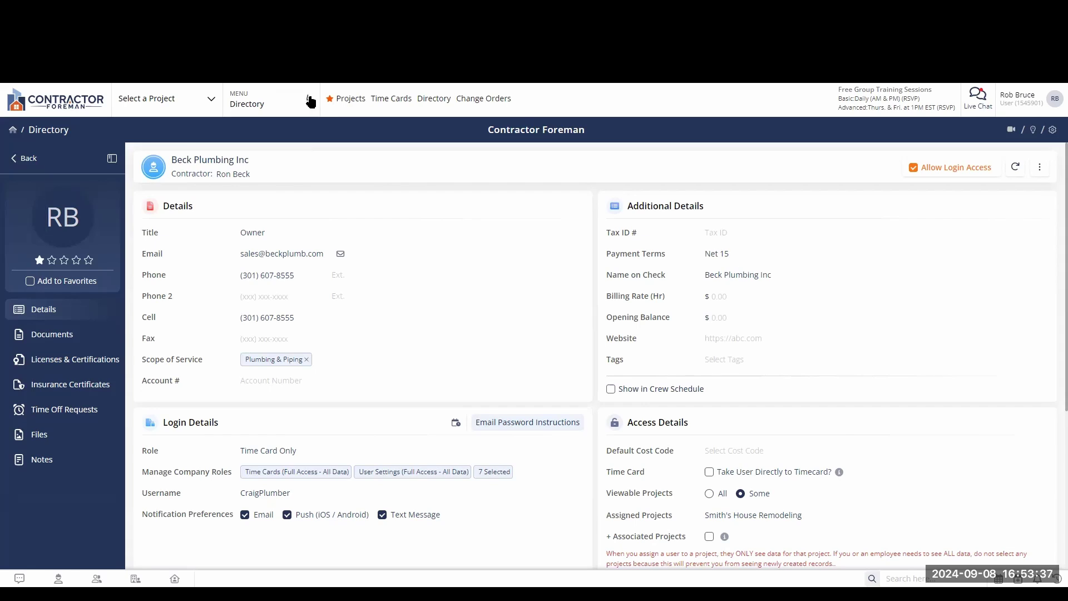
click(309, 100)
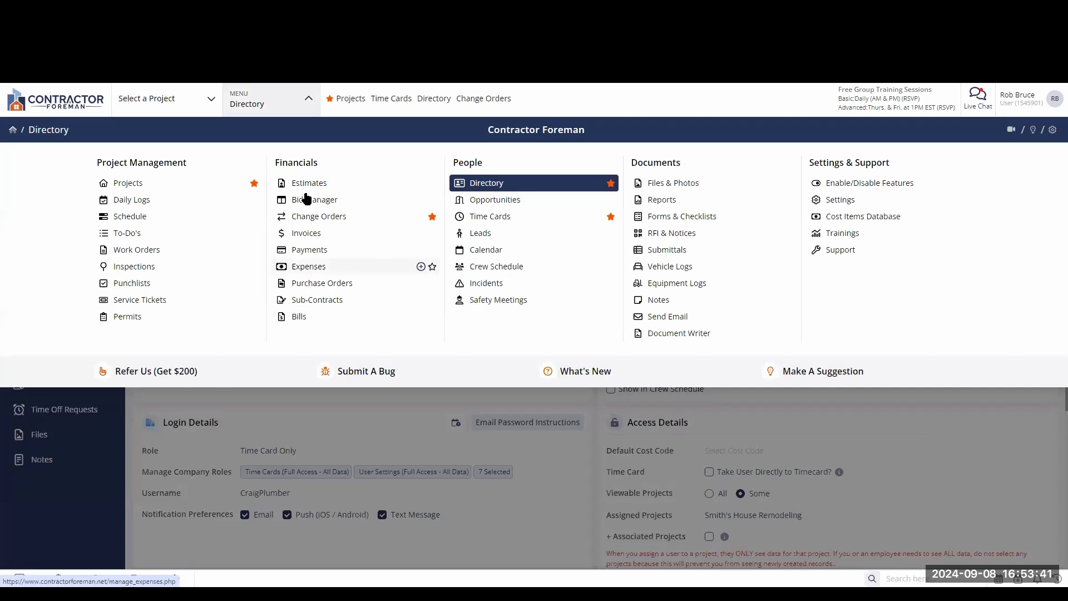
click(278, 129)
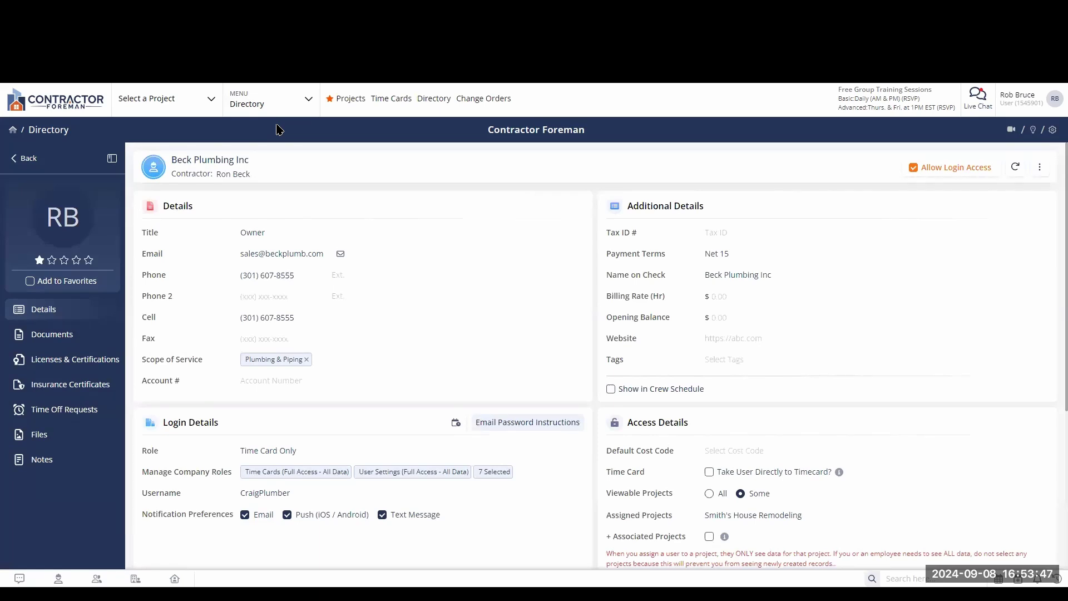
click(309, 102)
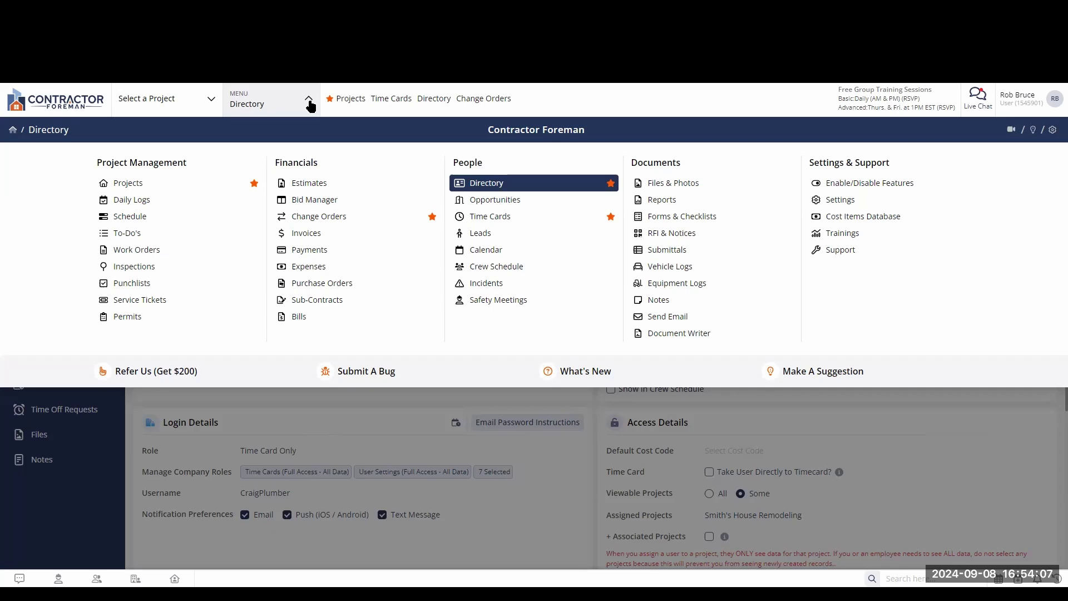
click(372, 426)
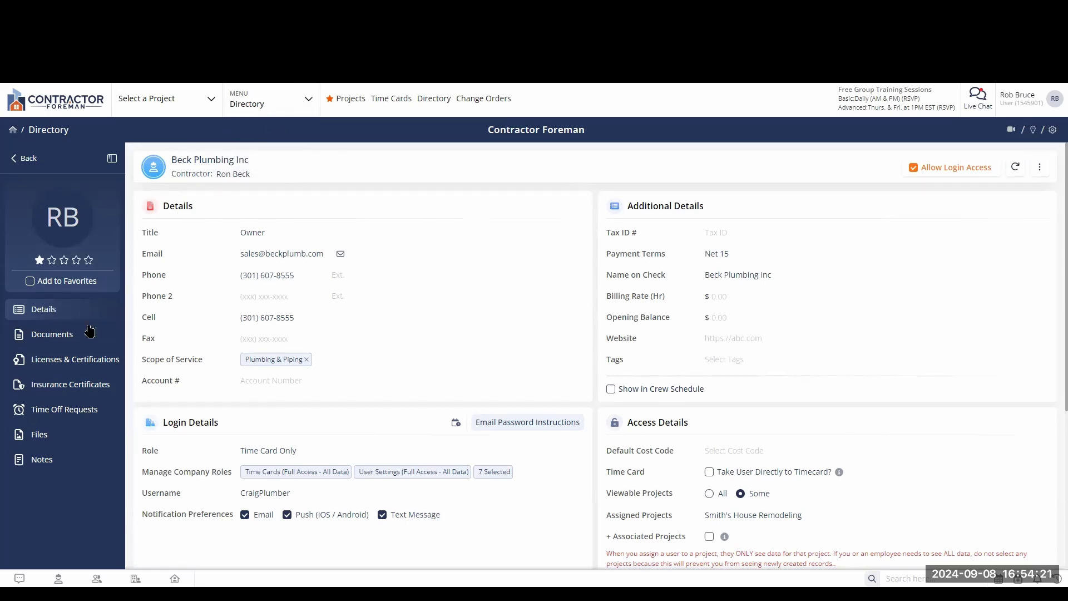
Step: Open the sub-contract listed in the Beck Plumbing Inc contractor's documents and view its items and terms
click(62, 336)
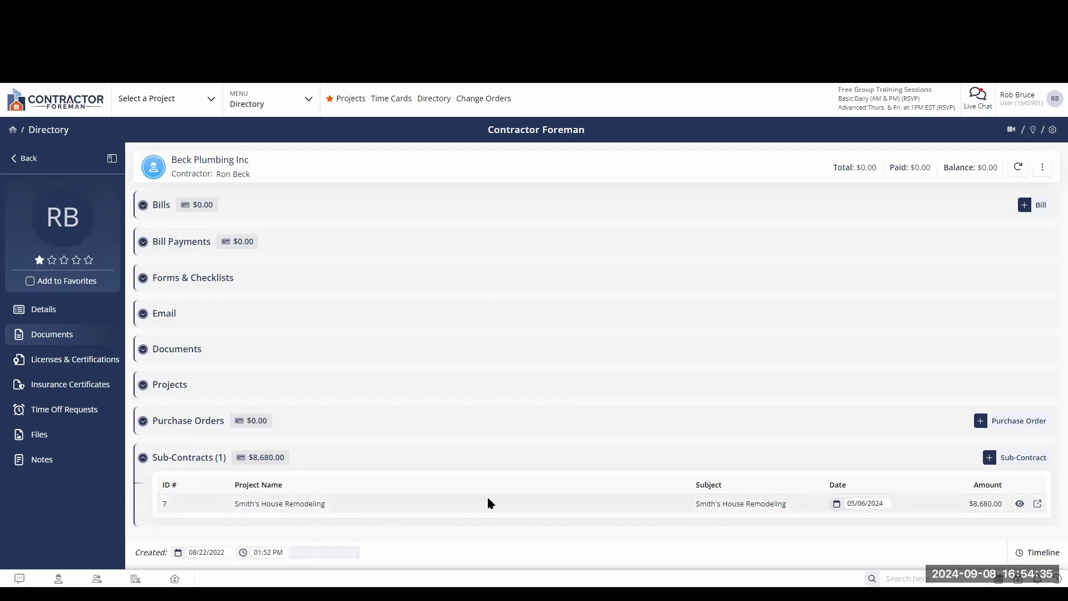
click(1038, 504)
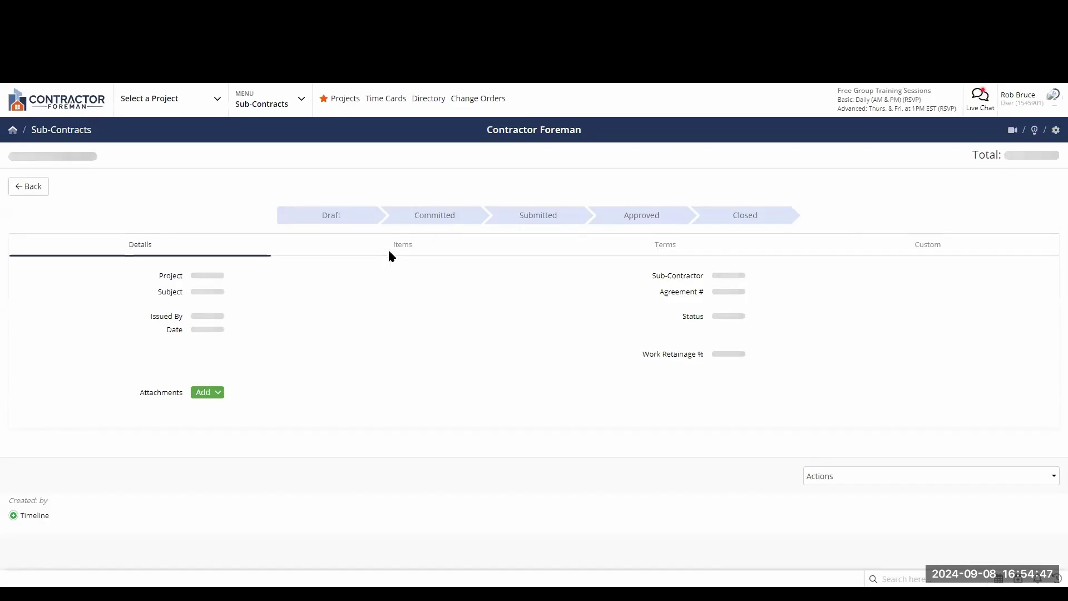
click(400, 273)
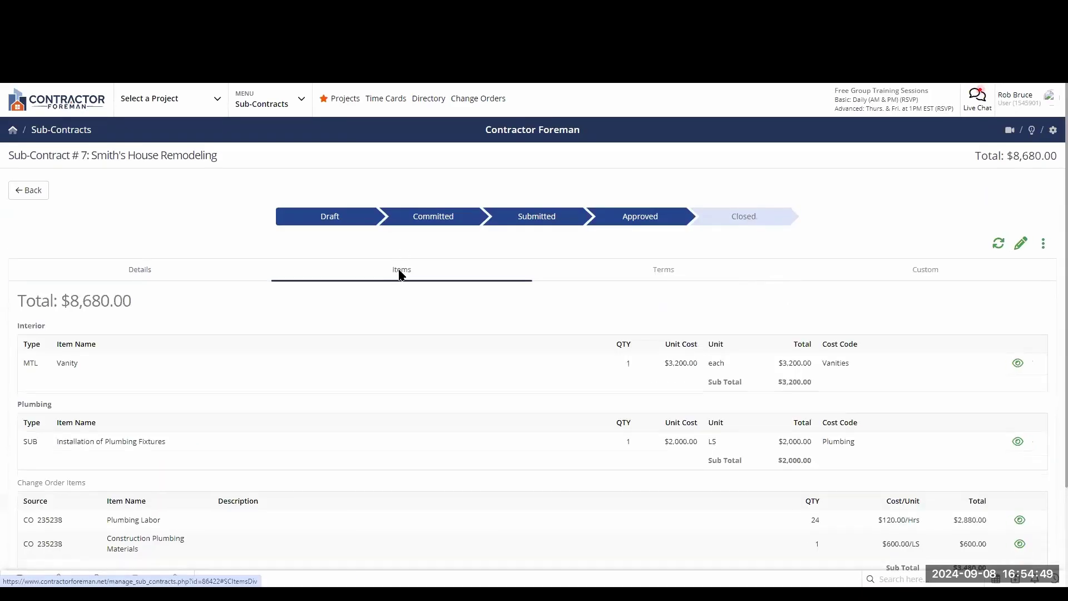
click(671, 271)
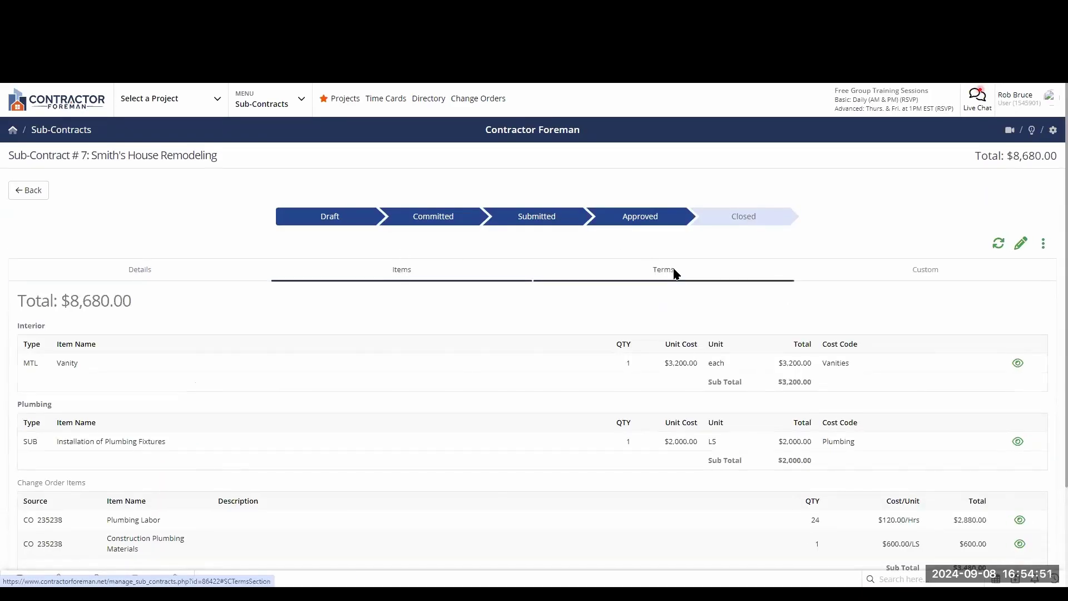
Step: Return to the Beck Plumbing Inc contractor's documents and view the recent activity history
key(alt+Left)
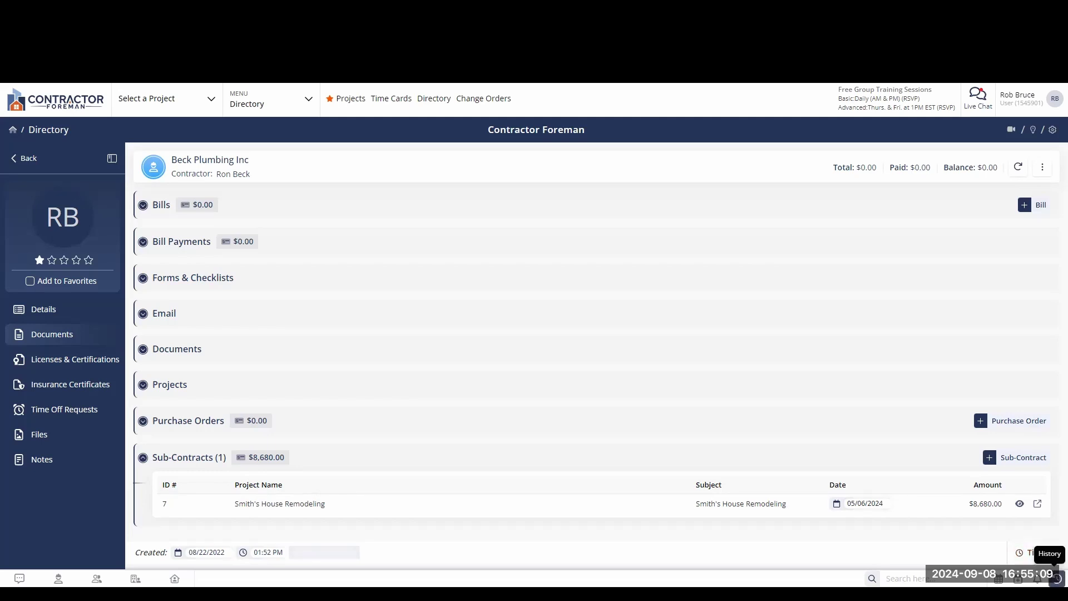
click(1055, 578)
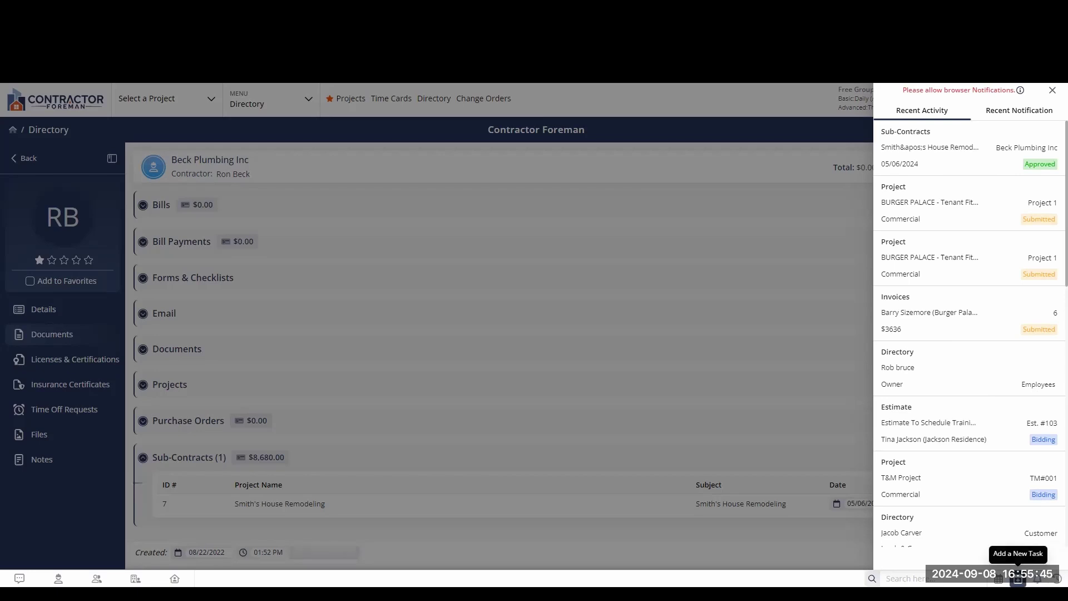
click(1018, 578)
click(1052, 93)
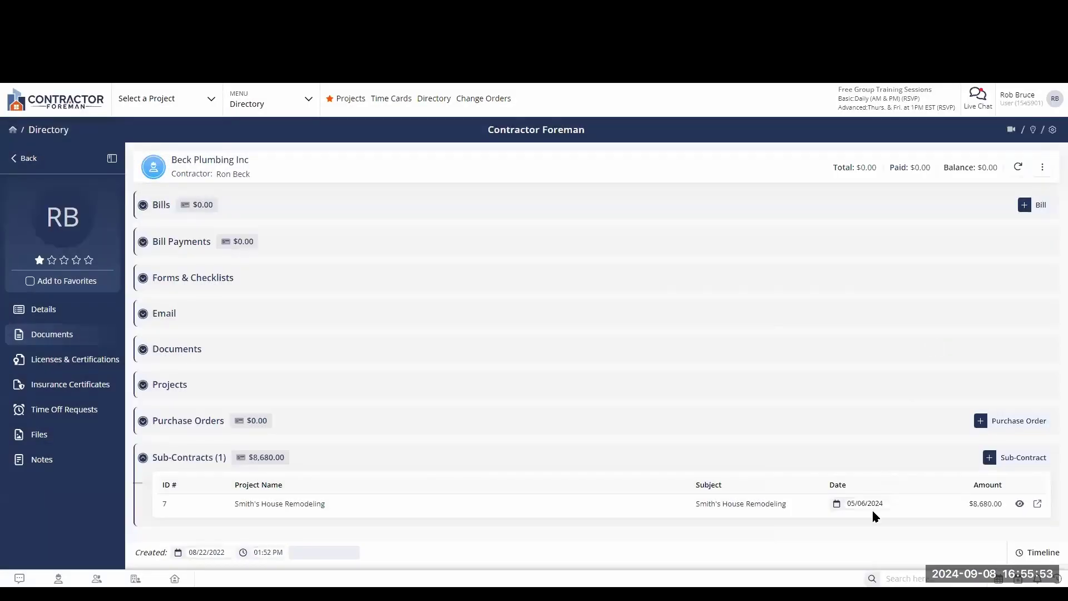
Step: View the contractor's Licenses & Certifications and Insurance Certificates, and open the General Laibility policy
click(42, 364)
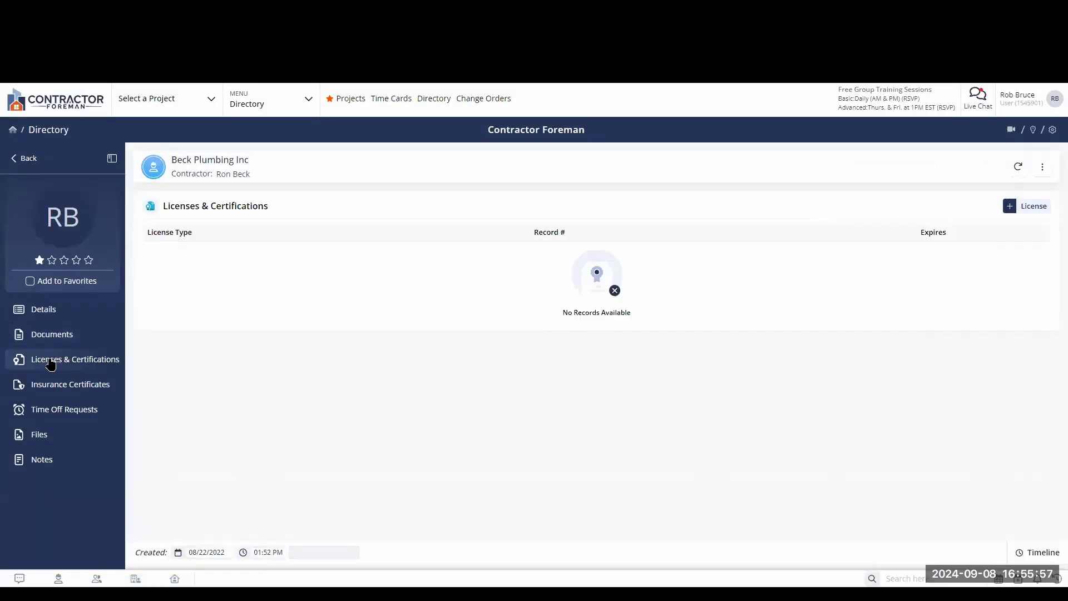
click(62, 390)
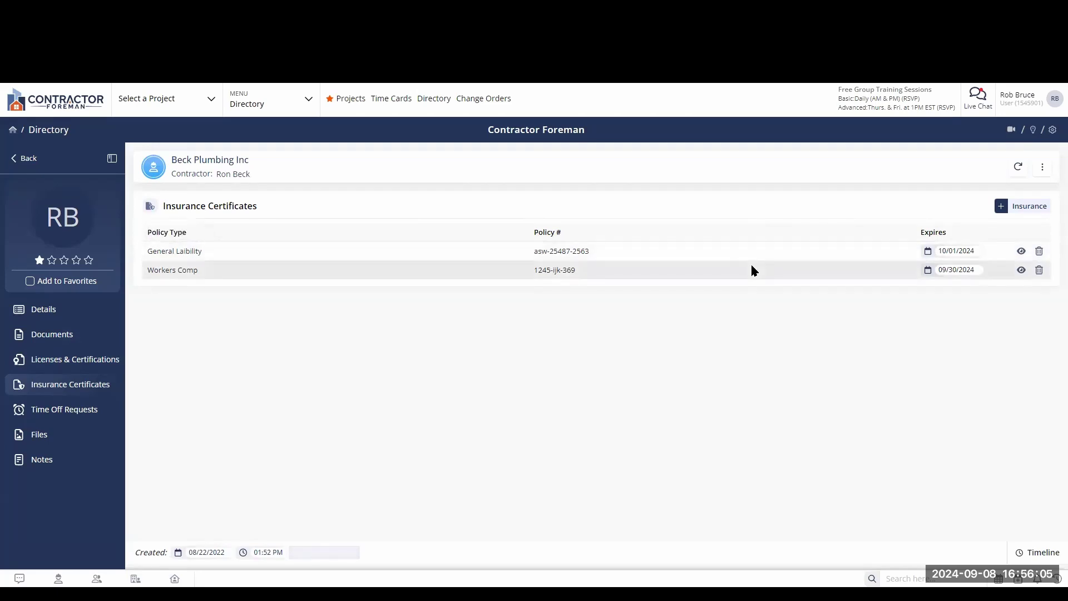
click(1021, 252)
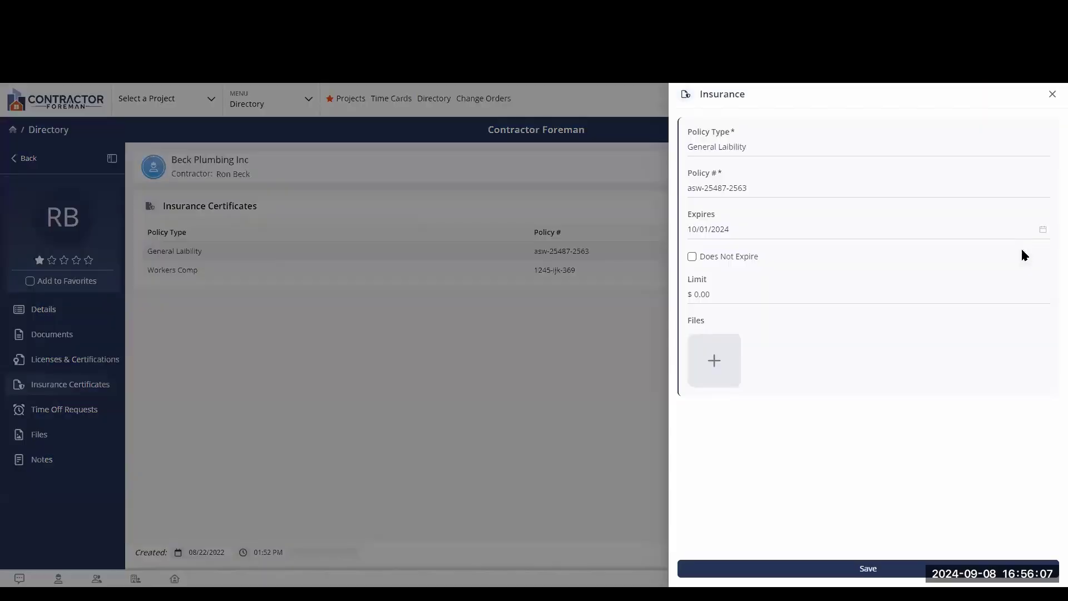
drag(705, 147, 738, 147)
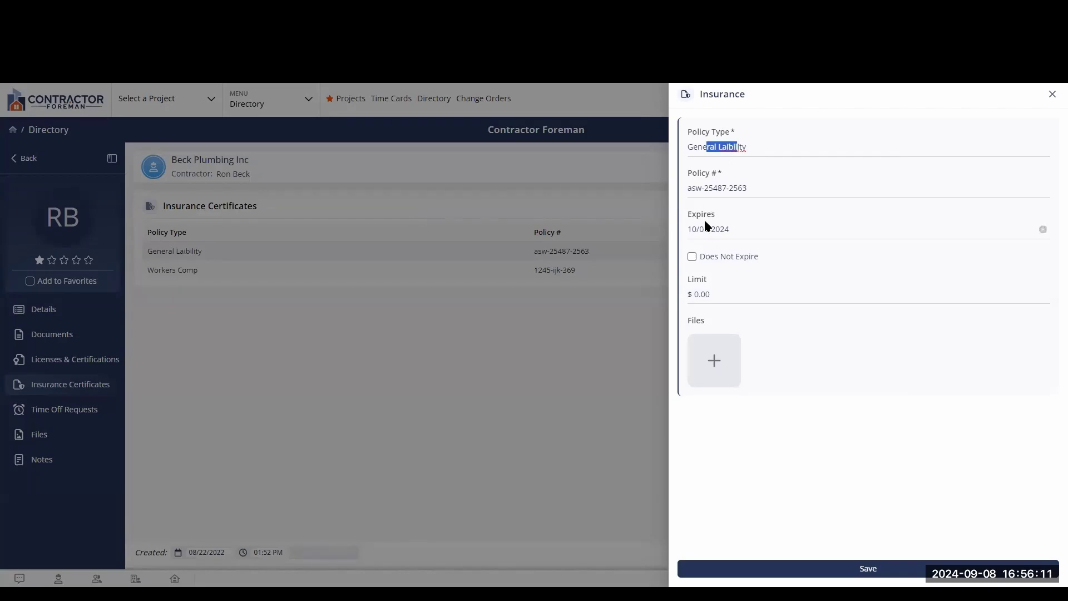
Step: Try setting the General Laibility policy's expiry date to 09/25/2024 and its limit to $1,000,000, closing it without saving
click(693, 257)
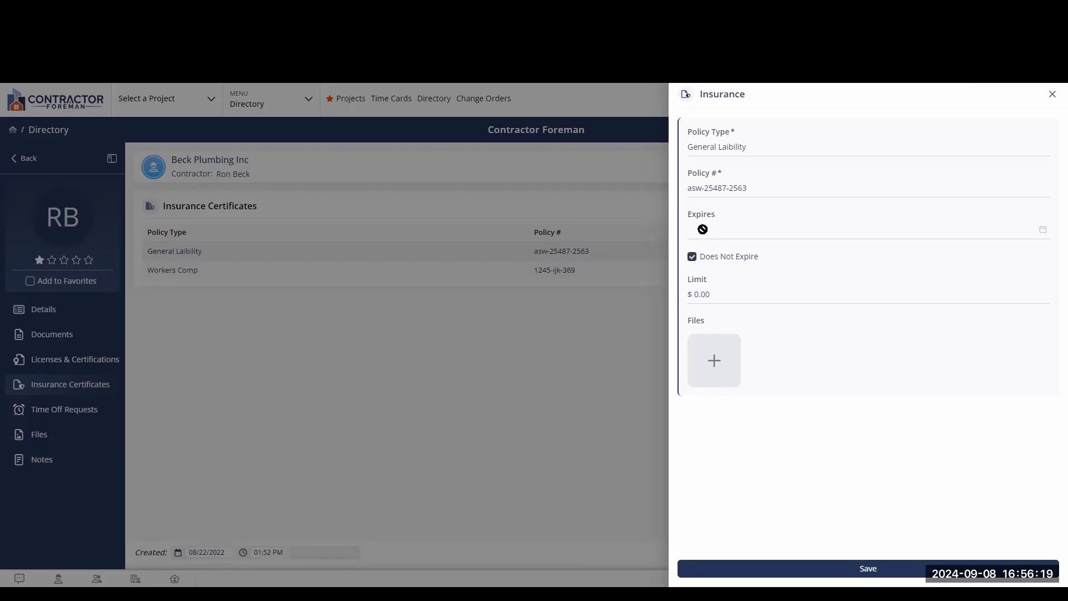
click(692, 257)
click(706, 229)
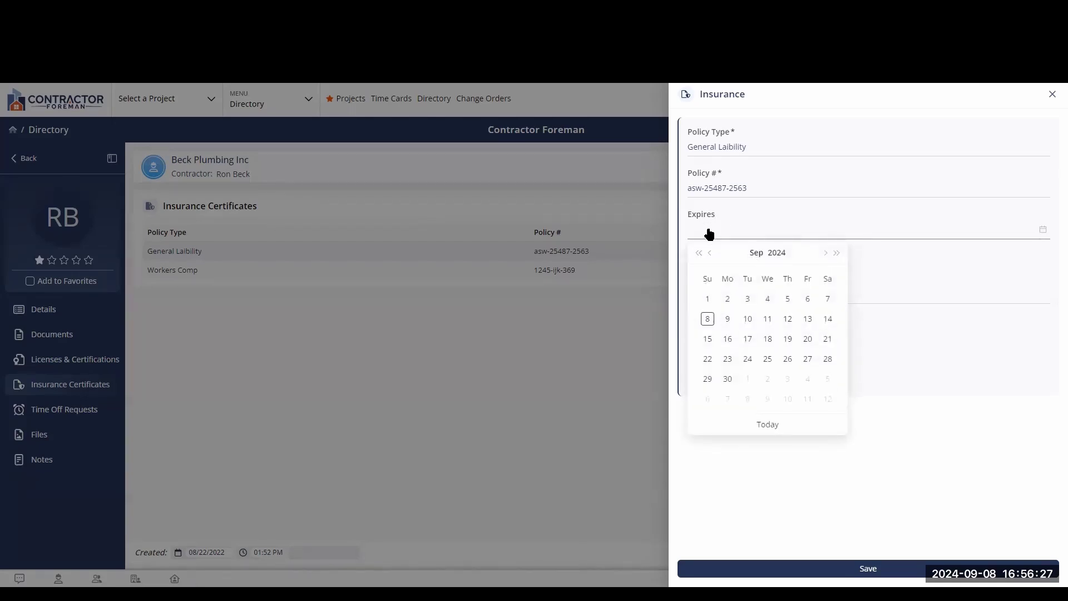
click(768, 359)
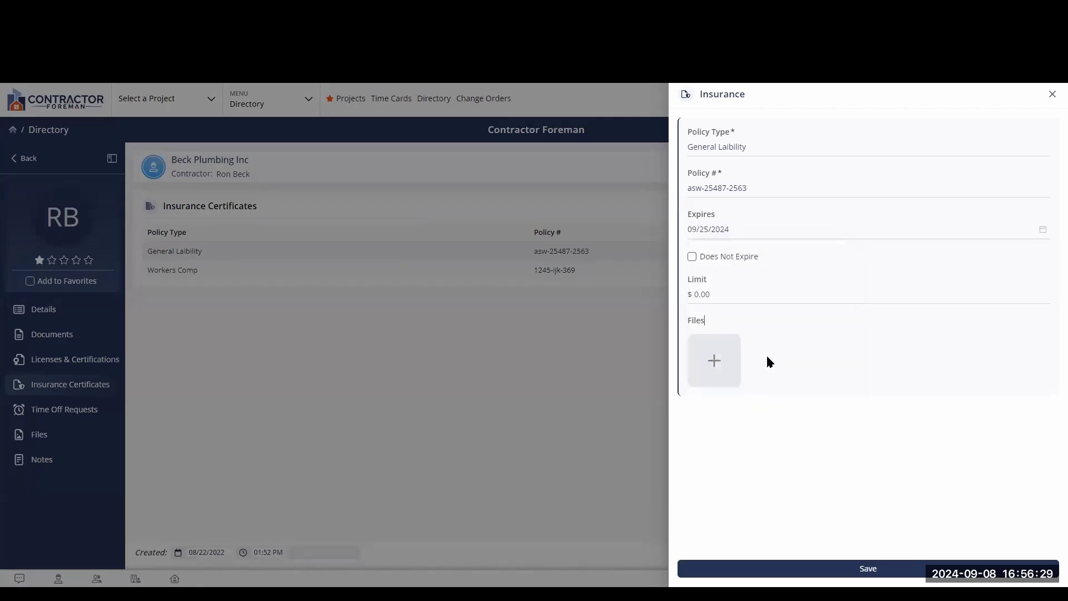
click(719, 294)
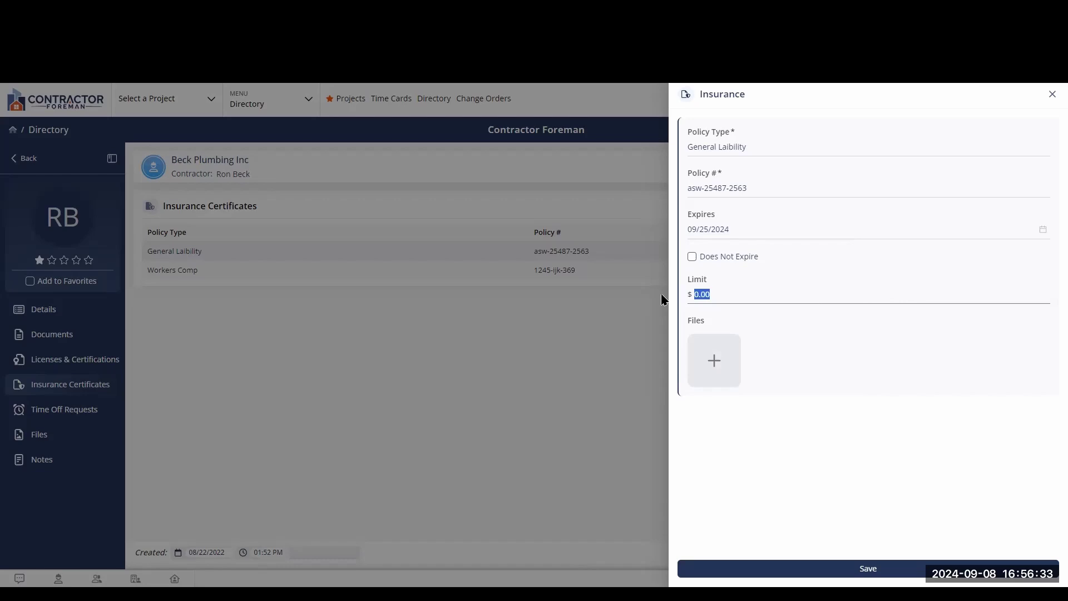
text(10,000,000)
key(BackSpace)
click(890, 389)
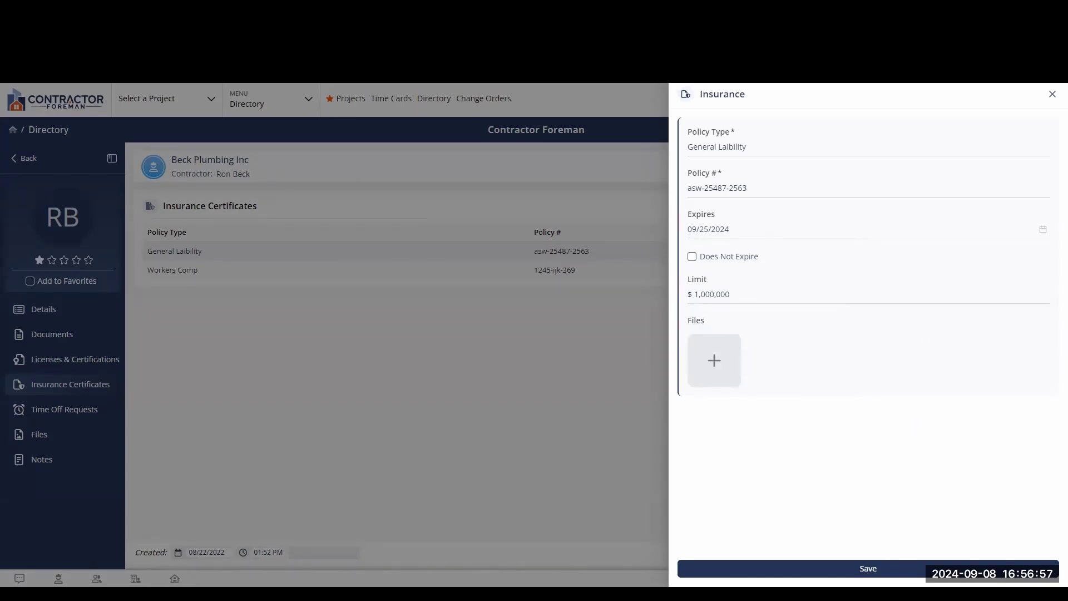
click(1052, 98)
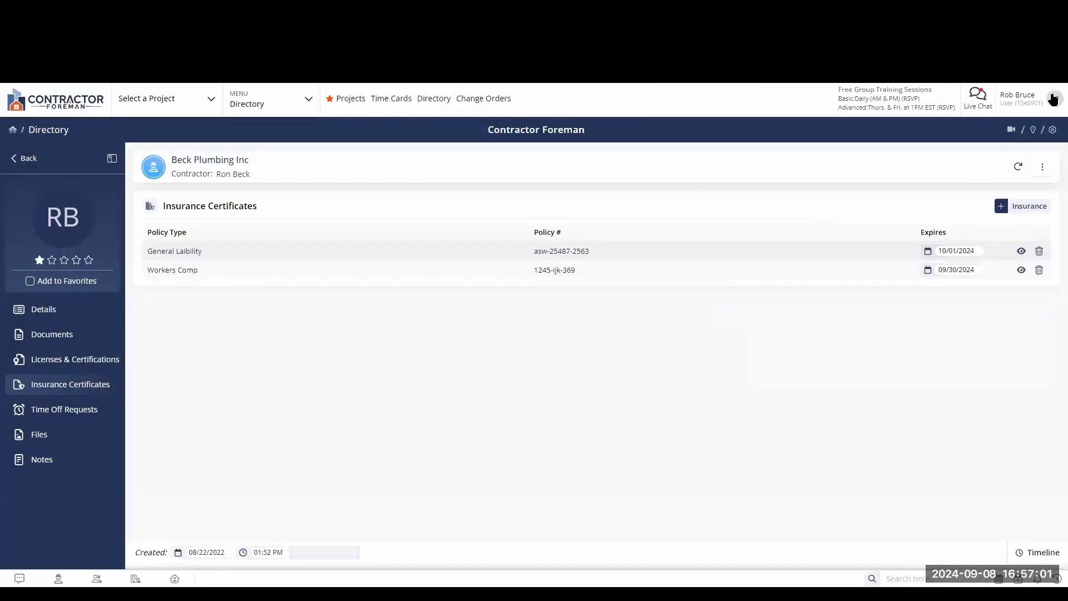
Step: View the blank forms for adding an insurance certificate and a time off request to the contractor
click(1020, 209)
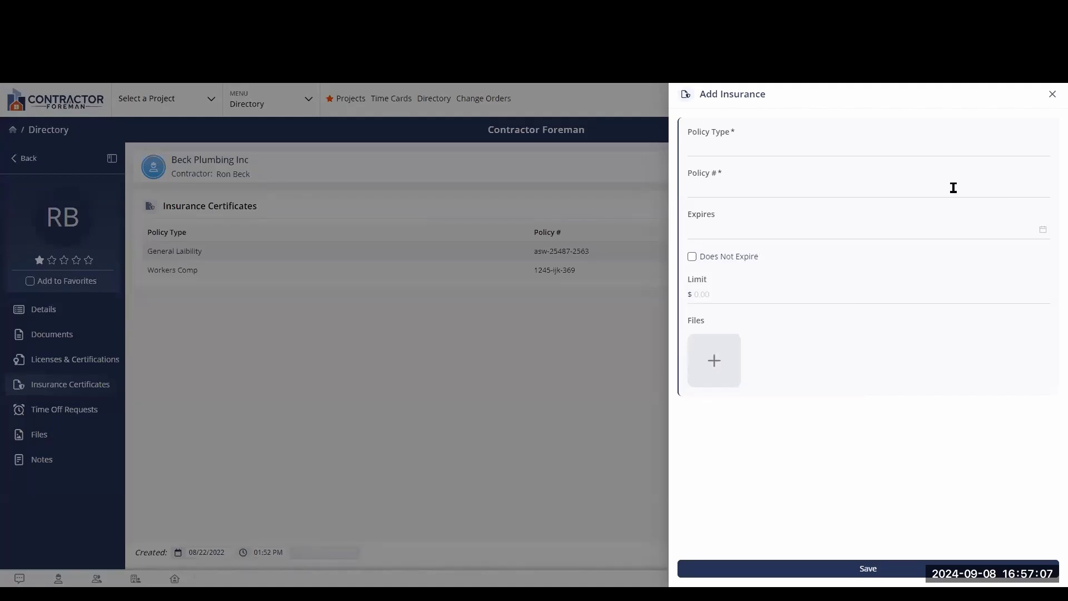
click(1052, 94)
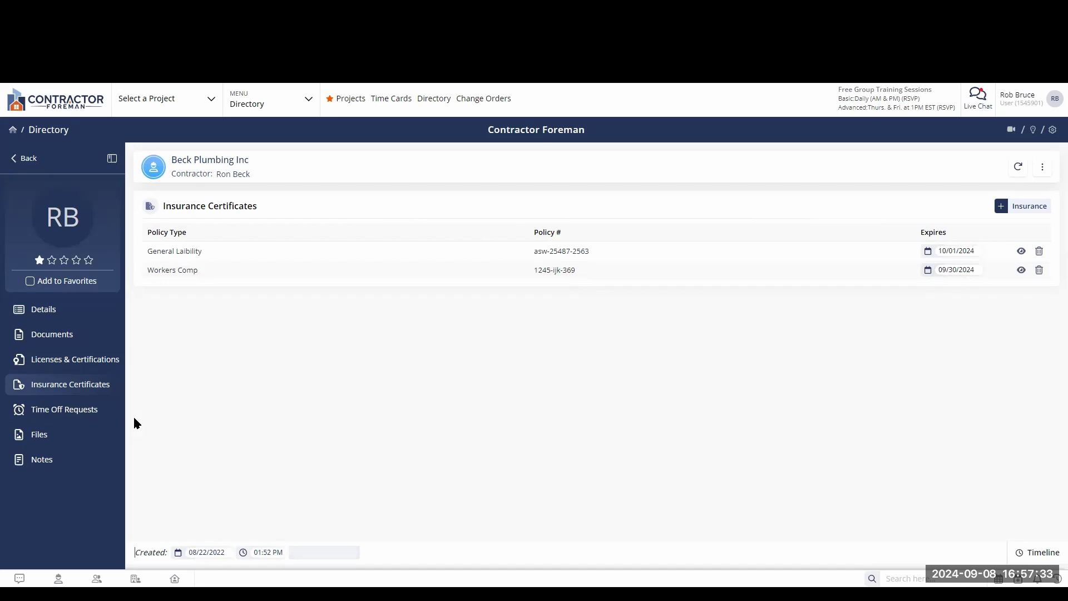
click(37, 413)
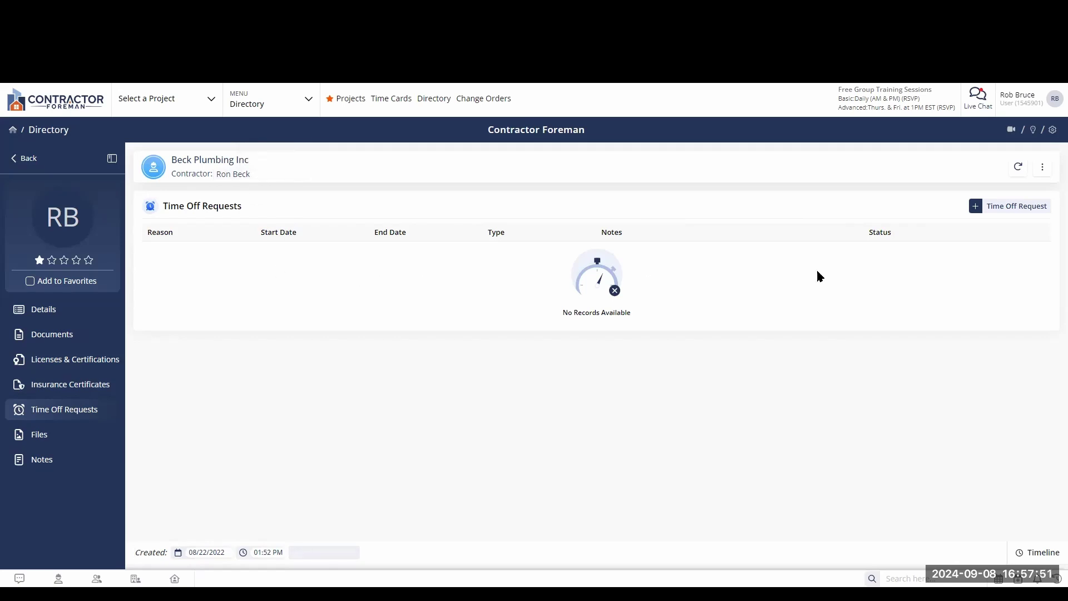
click(1012, 207)
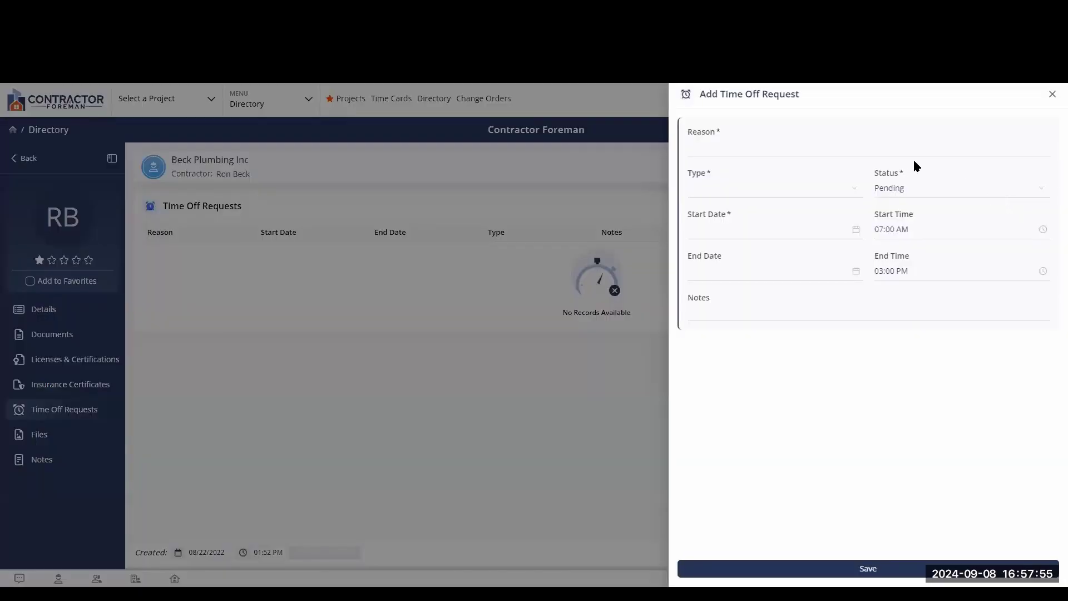
click(1052, 97)
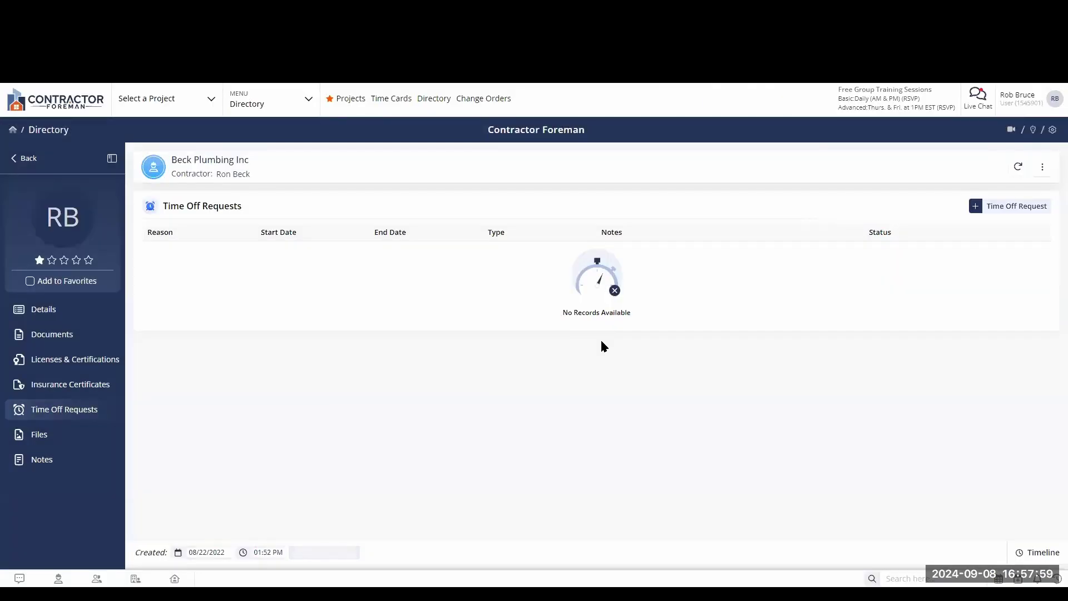
Step: Look through the contractor's Files and Notes sections, checking the list of modules along the way
click(38, 437)
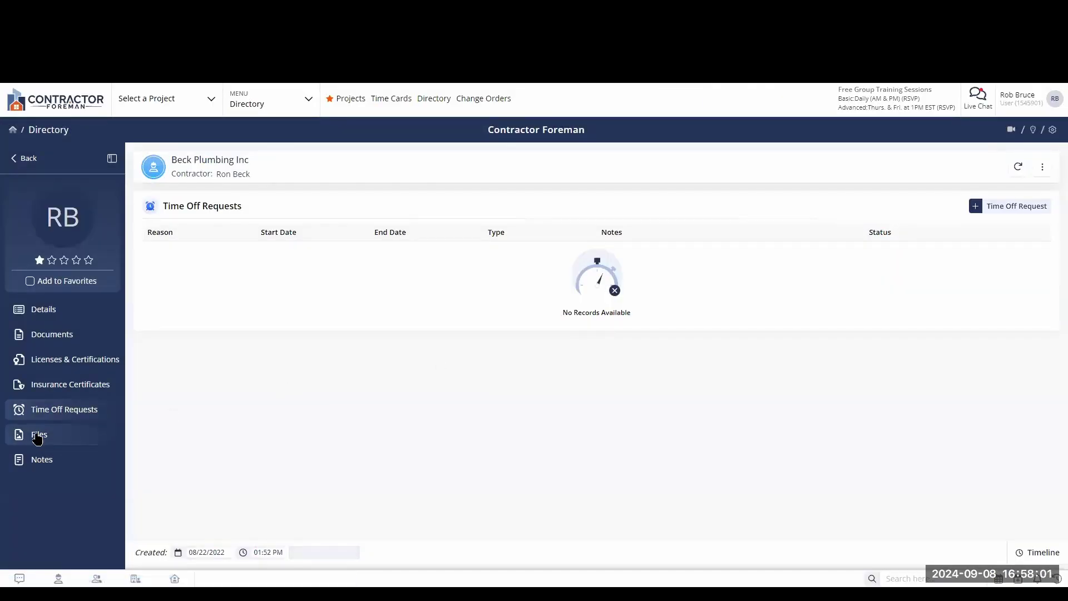
drag(217, 248, 401, 249)
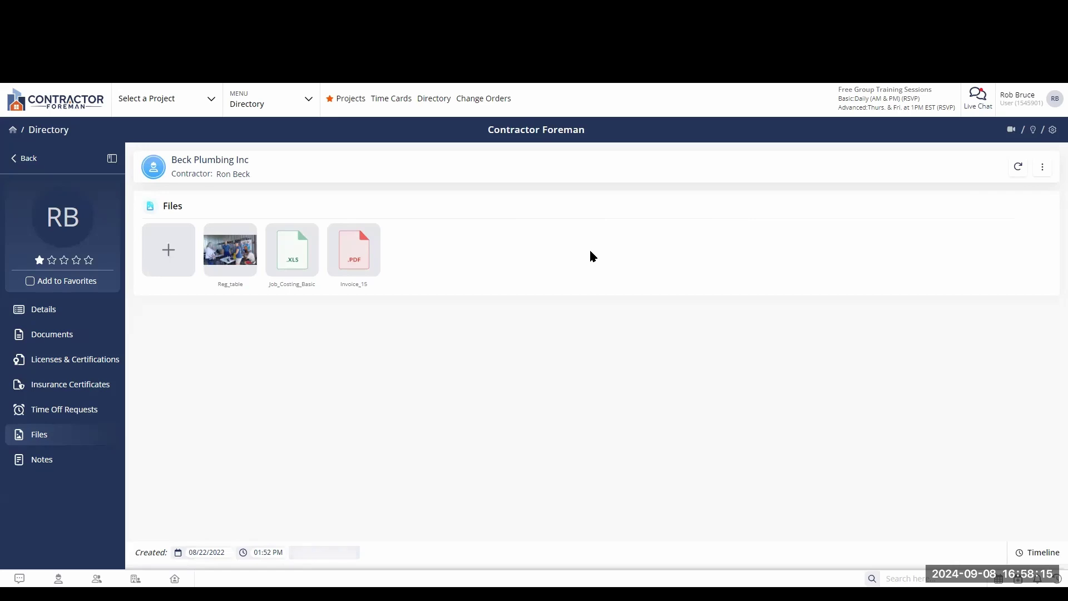
click(305, 103)
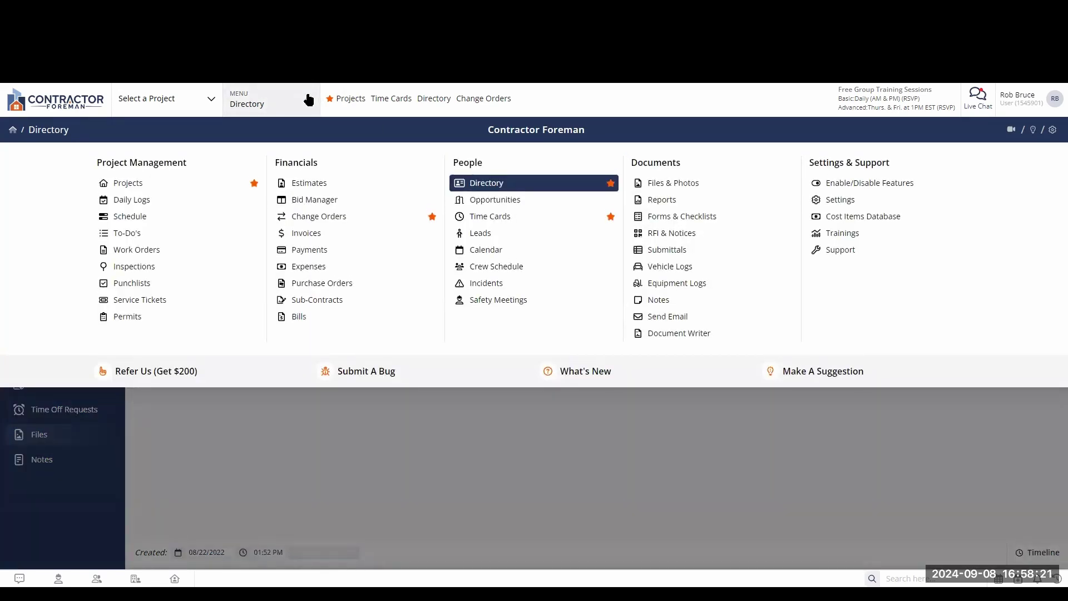
click(452, 445)
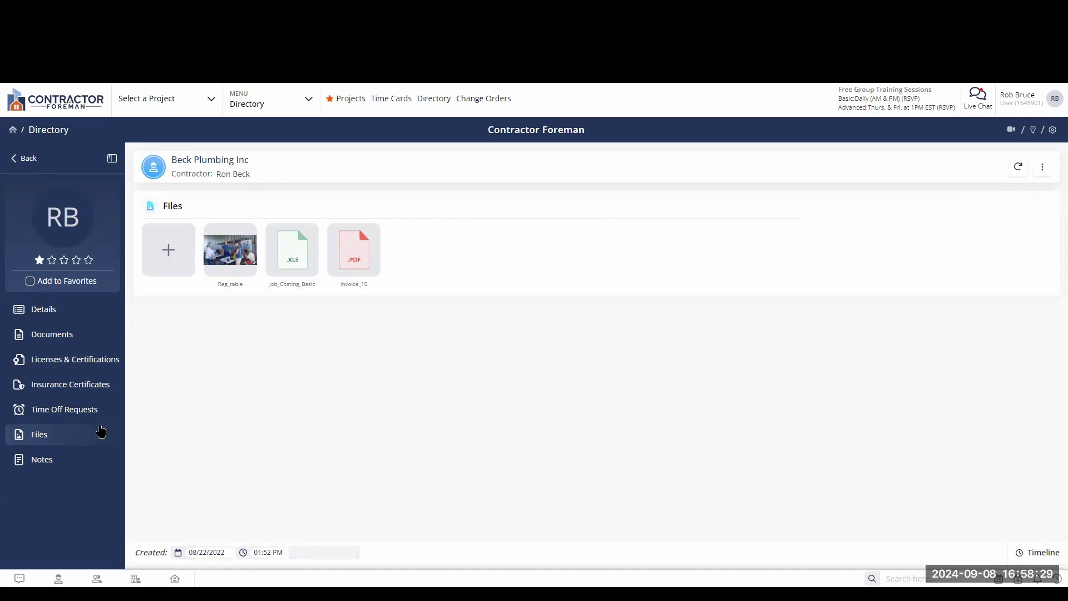
click(36, 460)
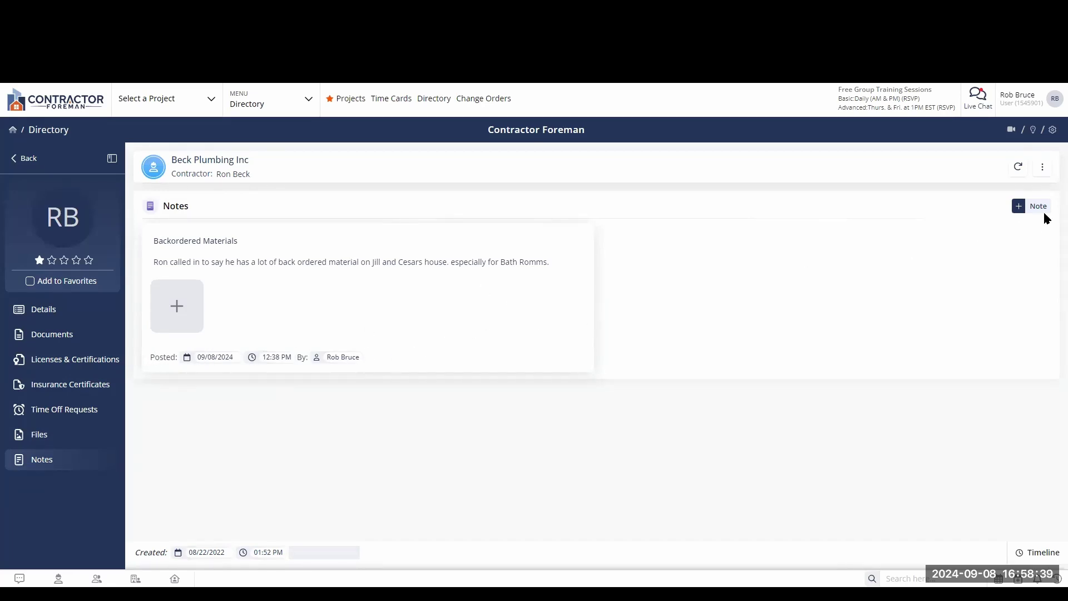
Step: View the available actions for the Beck Plumbing Inc record and for its Smith's House Remodeling sub-contract
click(1043, 170)
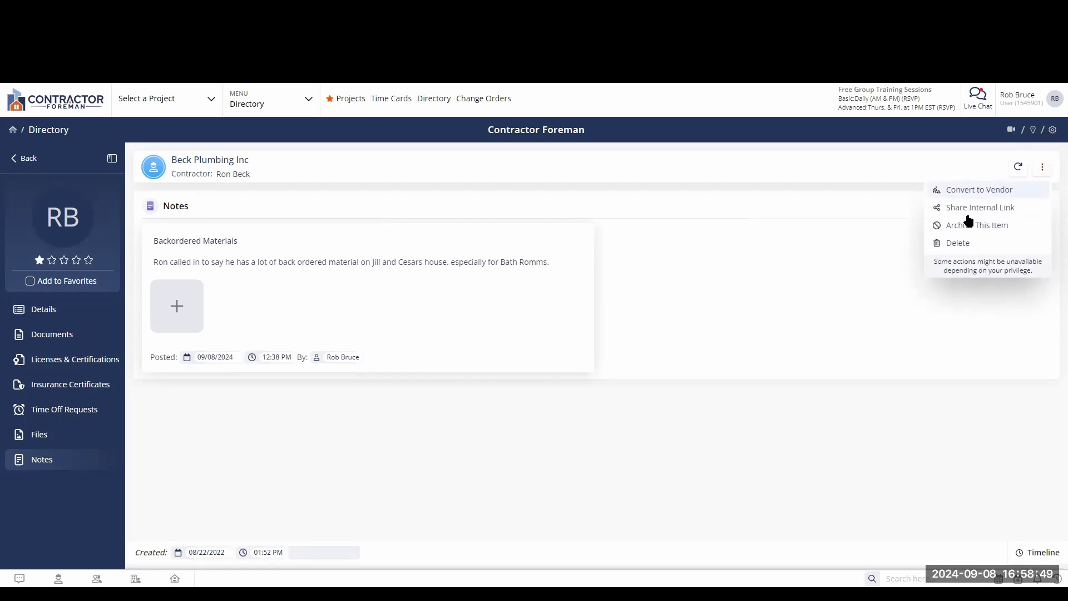
click(812, 300)
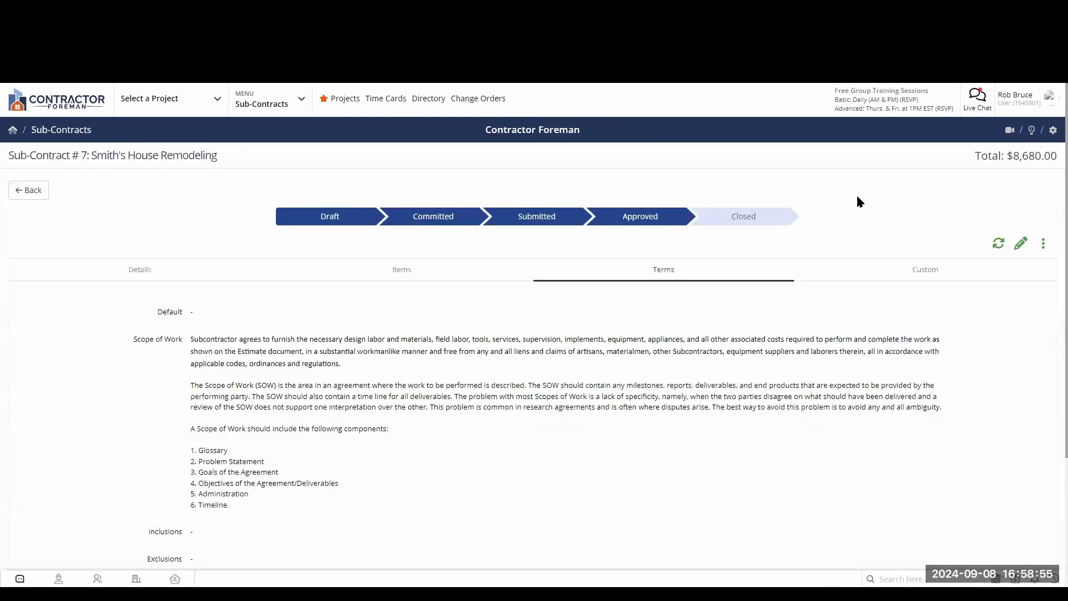
click(1044, 246)
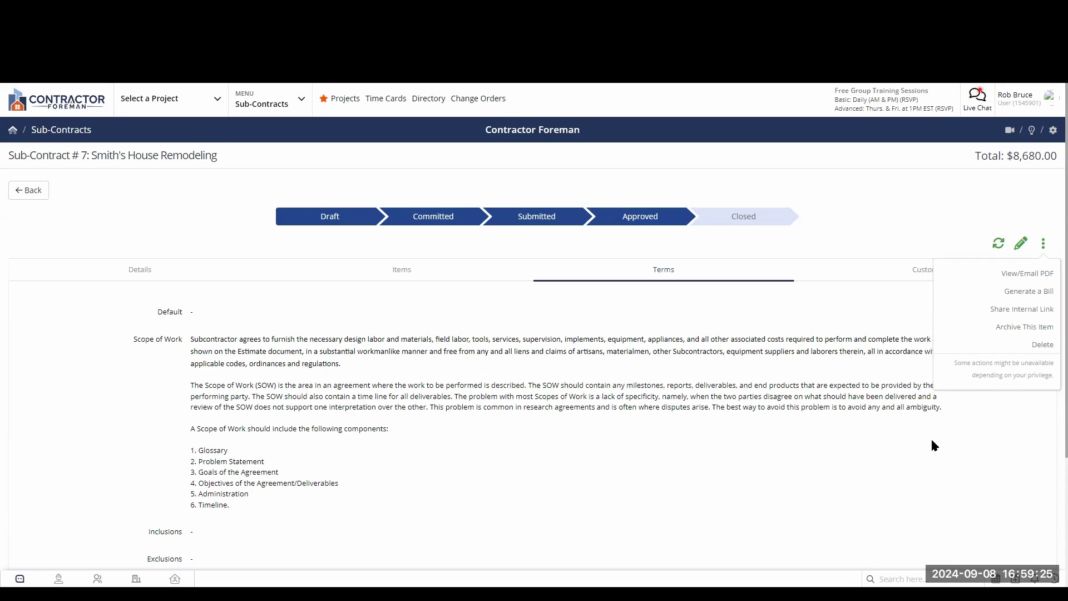
click(896, 203)
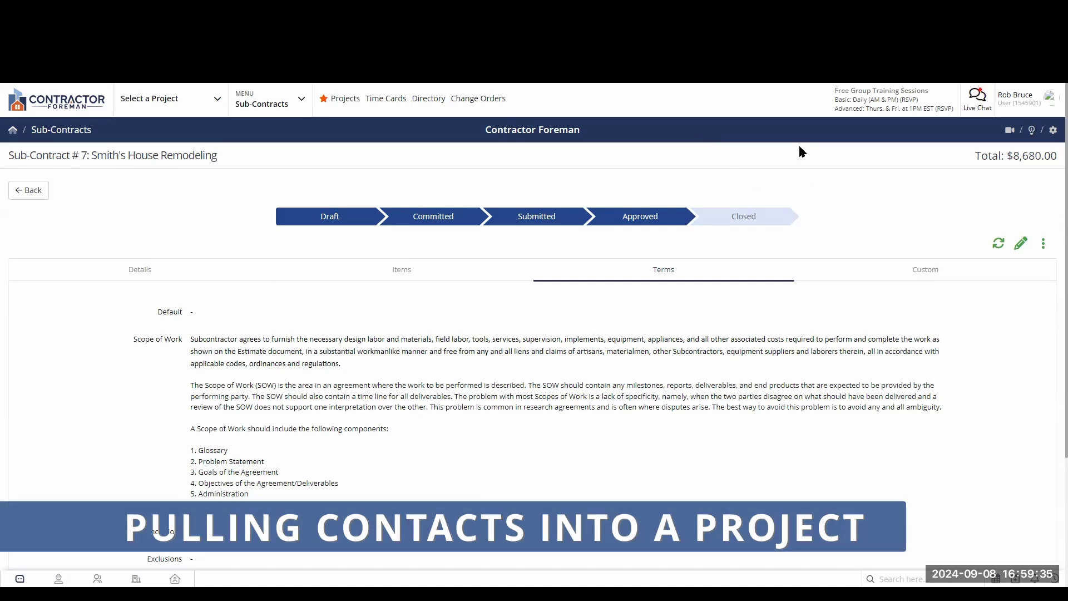
Step: Switch to the BURGER PALACE - Tenant Fit Out project and view its customer, internal and external contacts
click(723, 26)
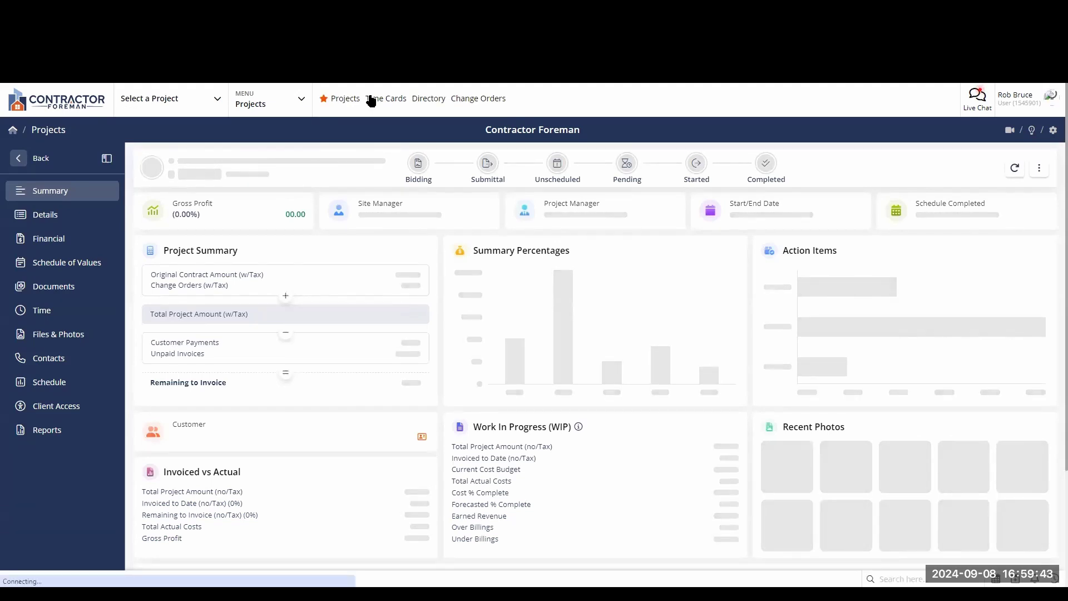
click(302, 102)
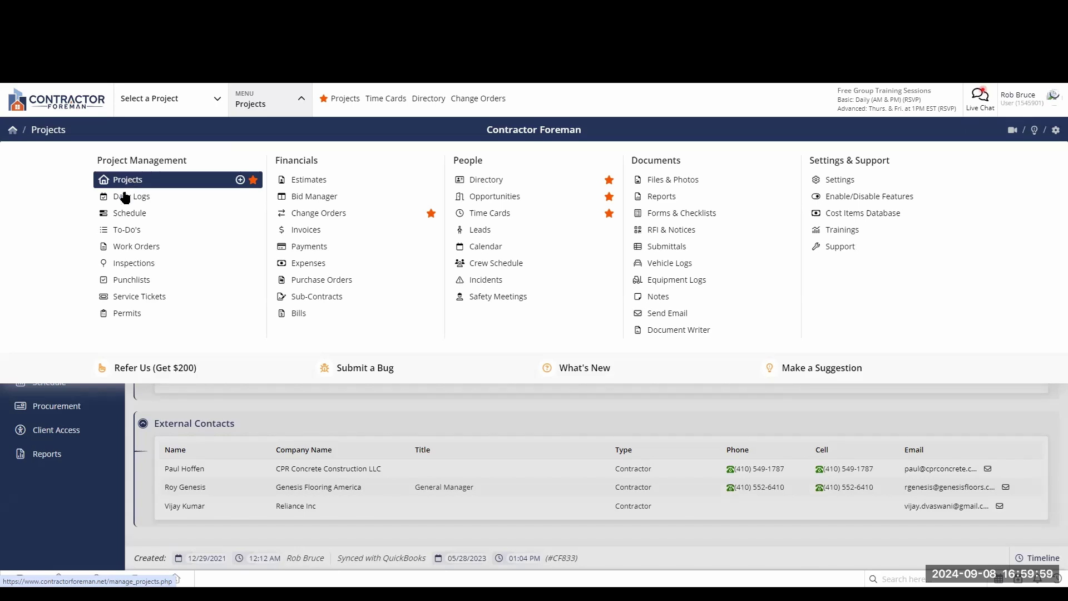
click(57, 514)
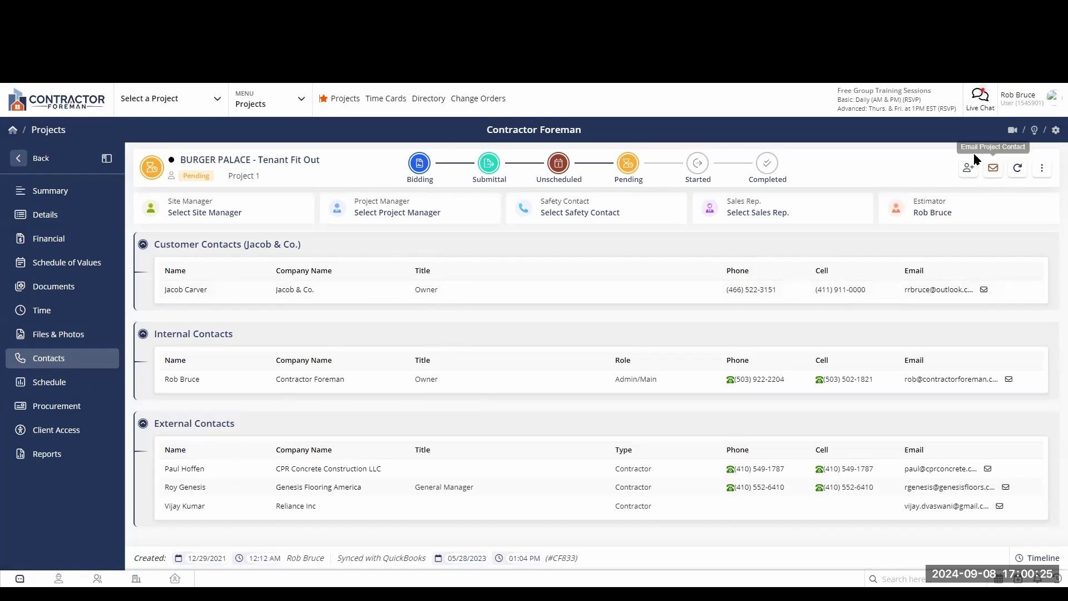
Step: Browse the customers and contractors selectable as project contacts, and view the blank form for adding a new contractor
click(968, 169)
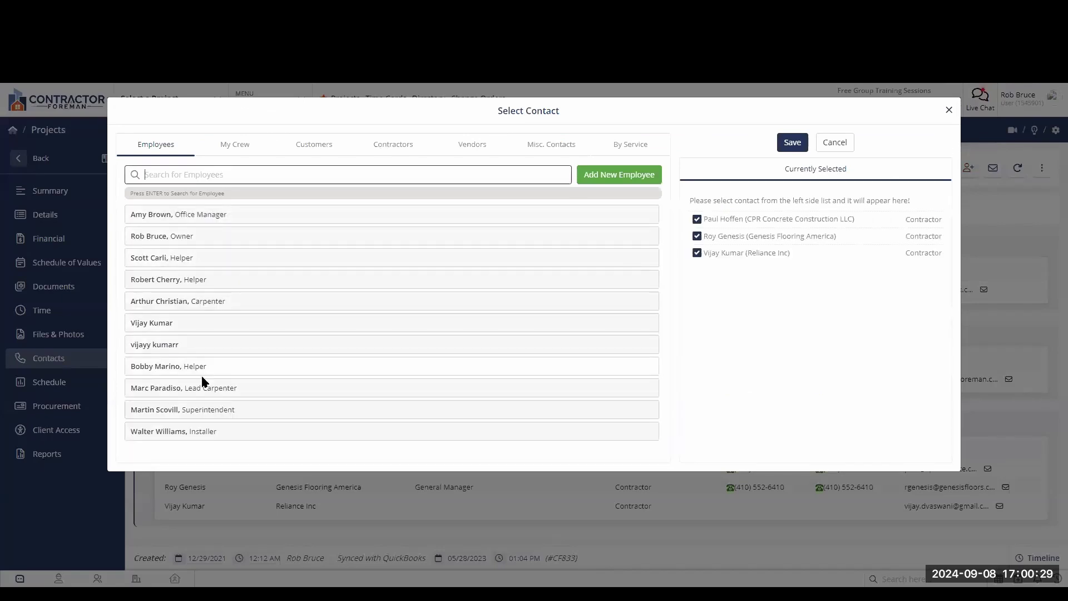
click(322, 144)
click(393, 146)
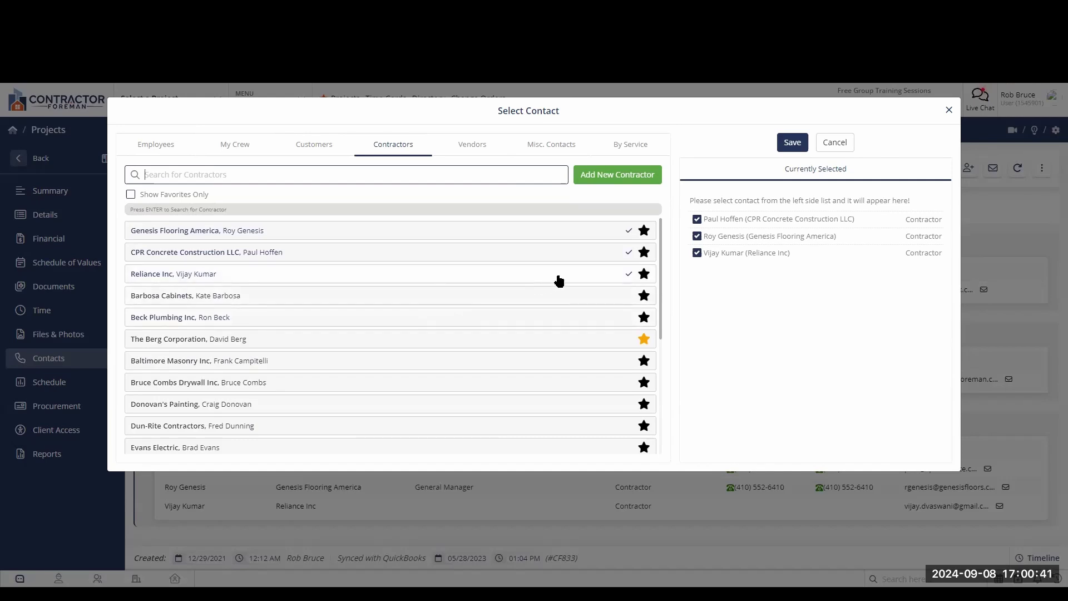
click(607, 176)
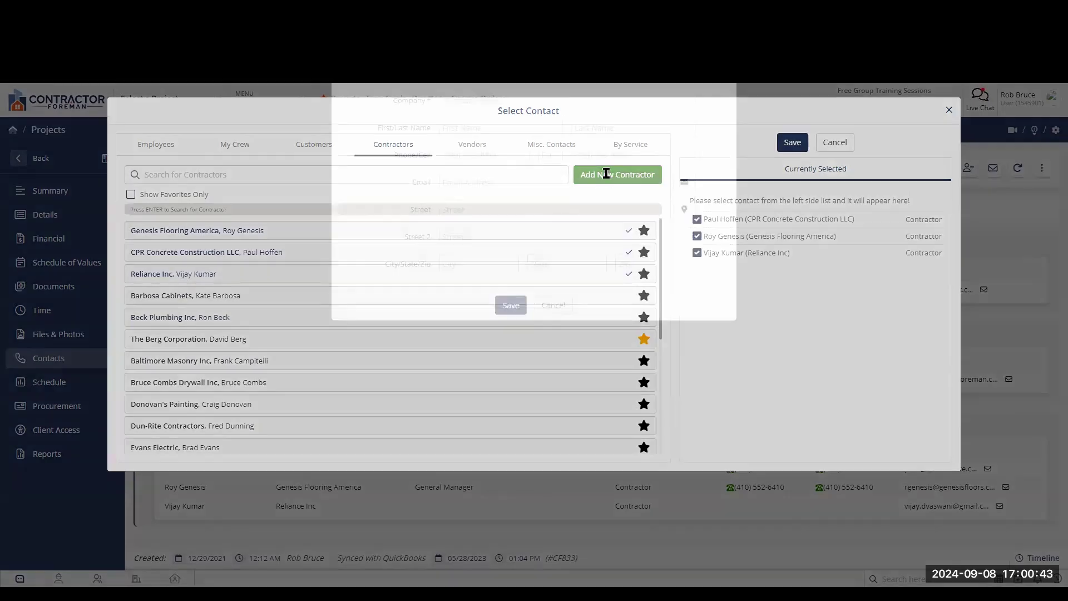
click(525, 149)
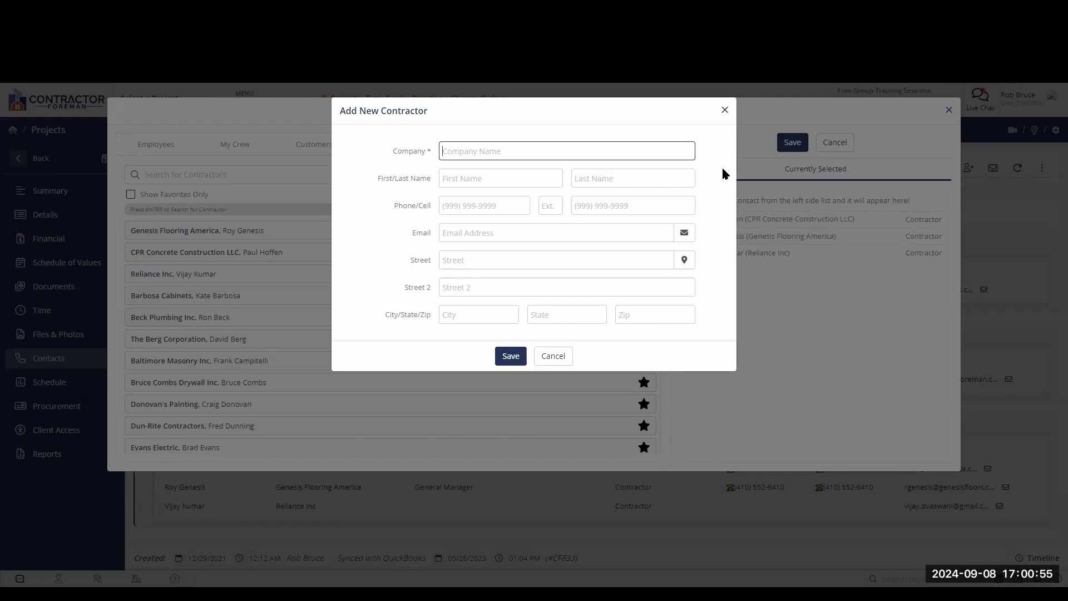
click(726, 111)
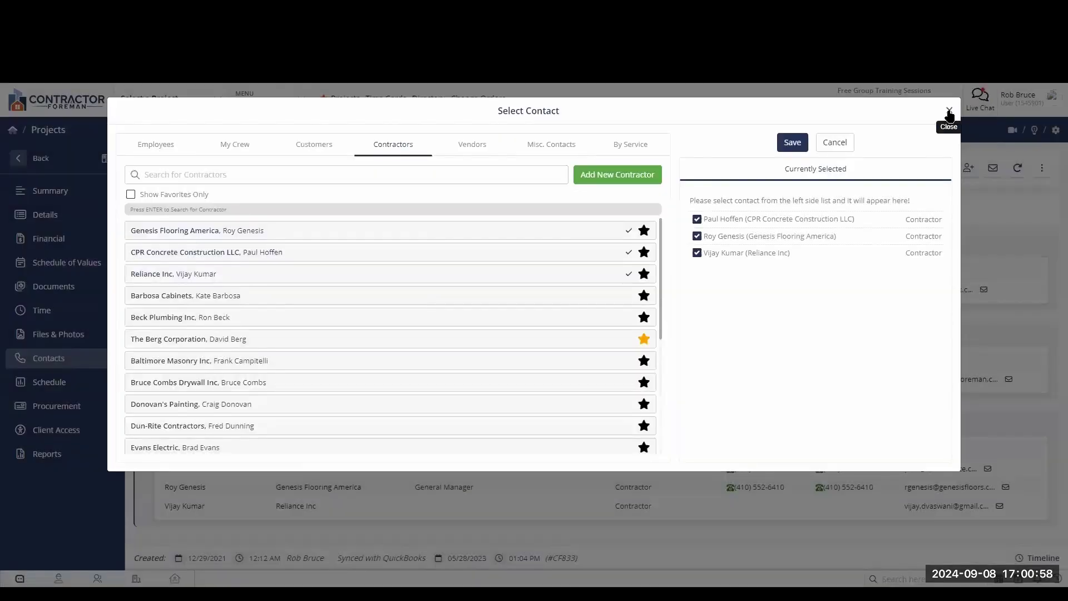
Step: Leave the project's contact selection, return to the Directory, and view the contact types available to add or import
click(948, 110)
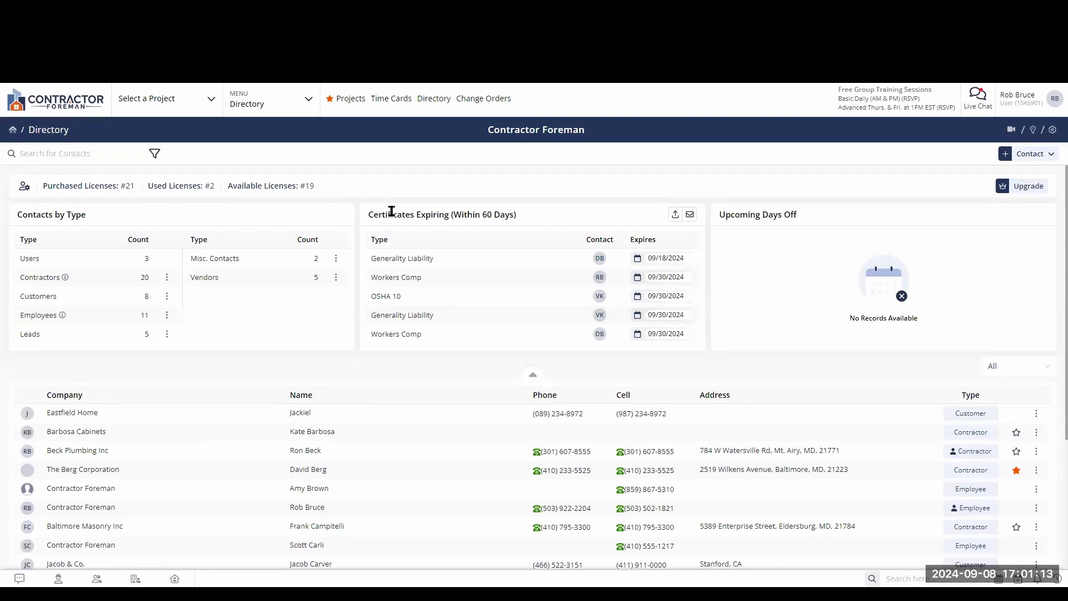
click(1033, 156)
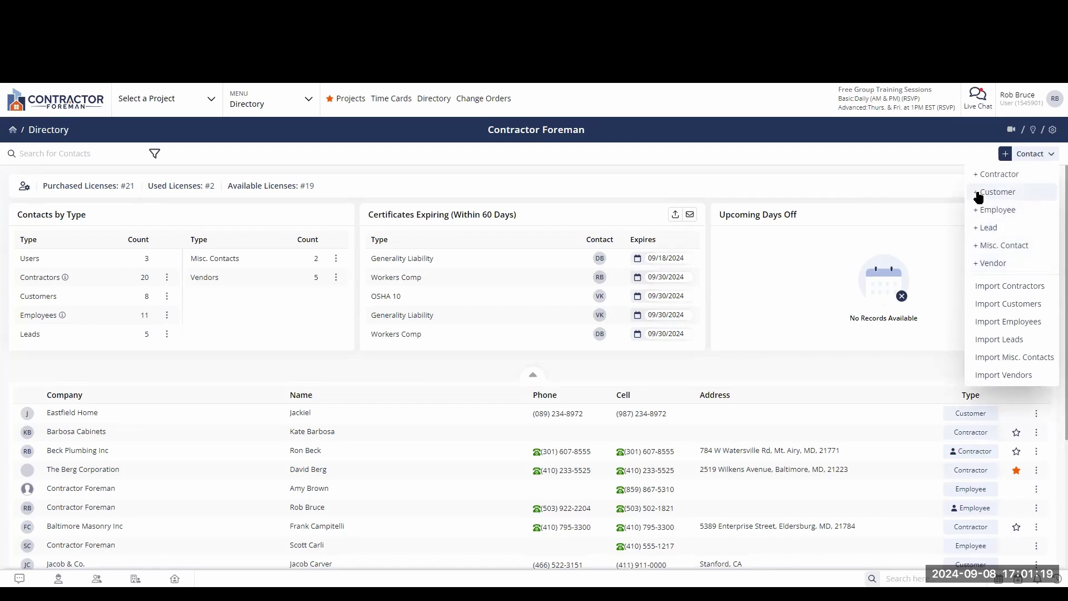
click(844, 185)
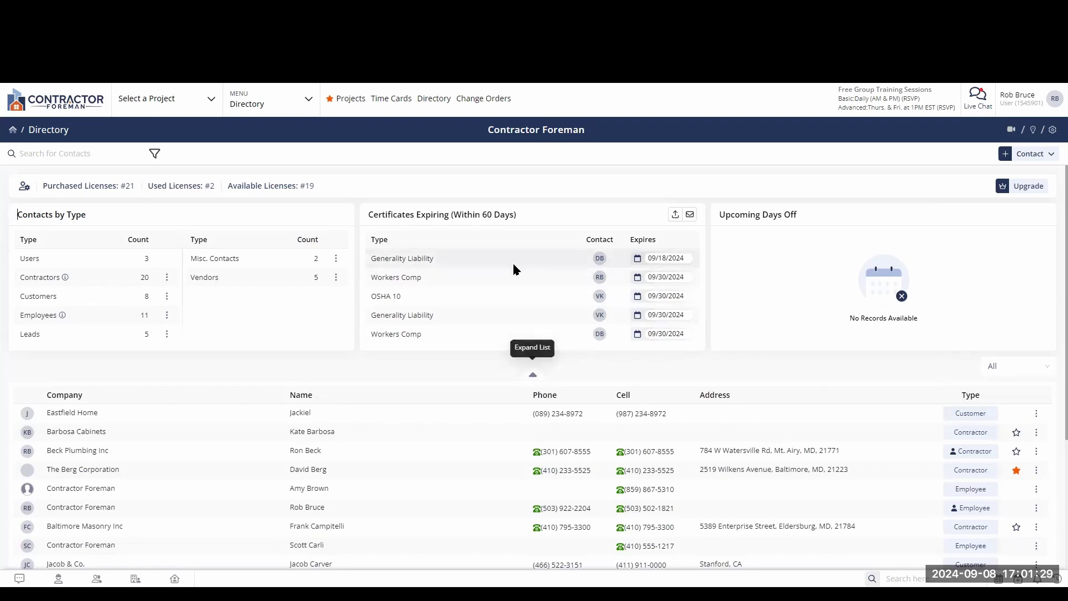
Step: Expand the Directory's contact list to full height, browse its entries, and restore the summary cards above it
click(533, 376)
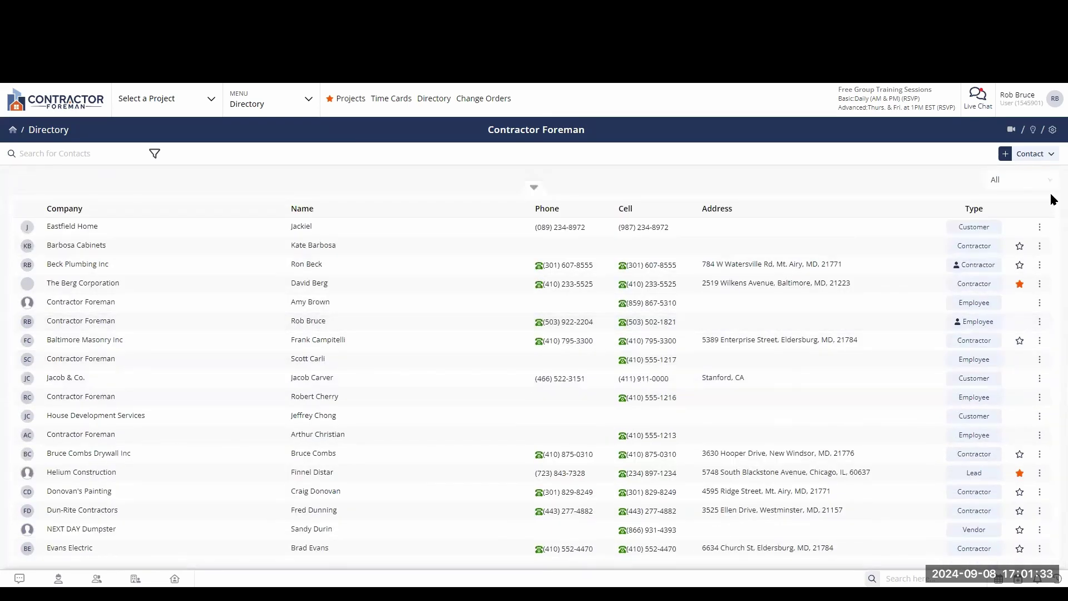
scroll(1053, 242, down, 4)
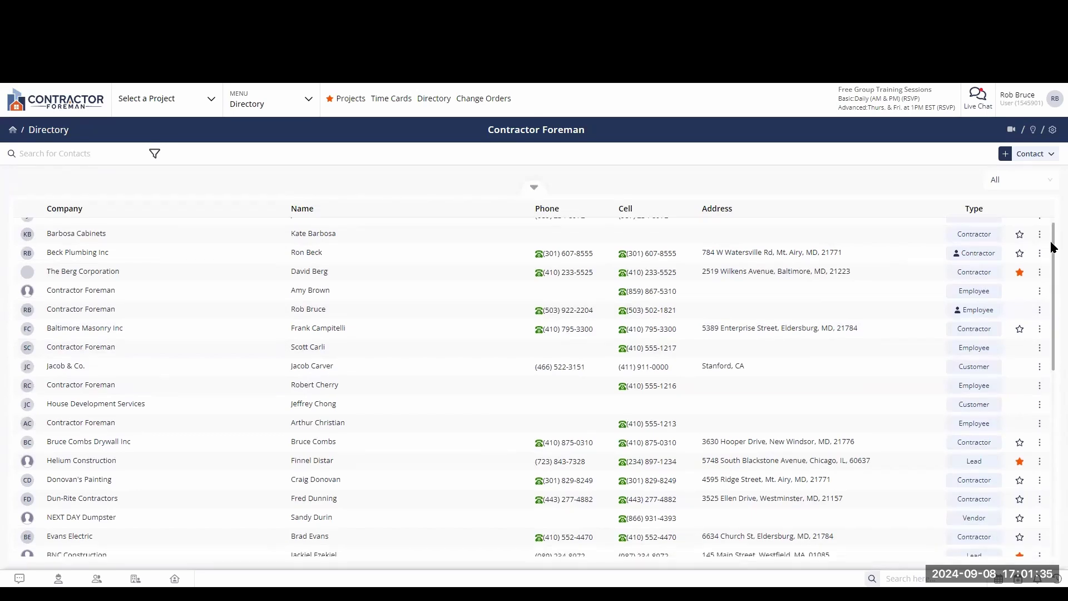
scroll(1053, 462, down, 4)
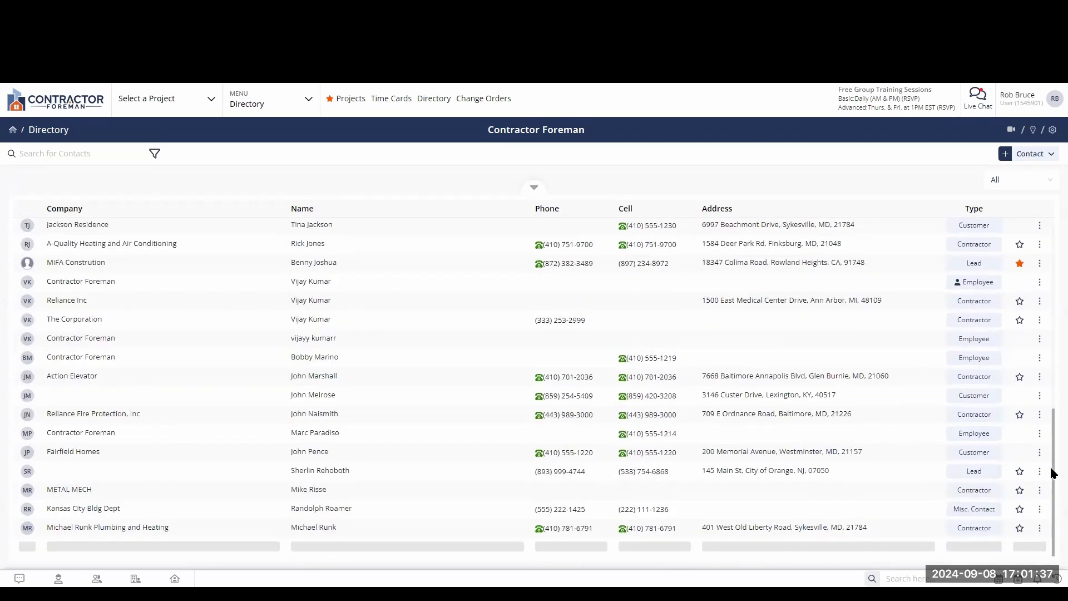
scroll(1049, 529, up, 2)
scroll(1040, 262, up, 6)
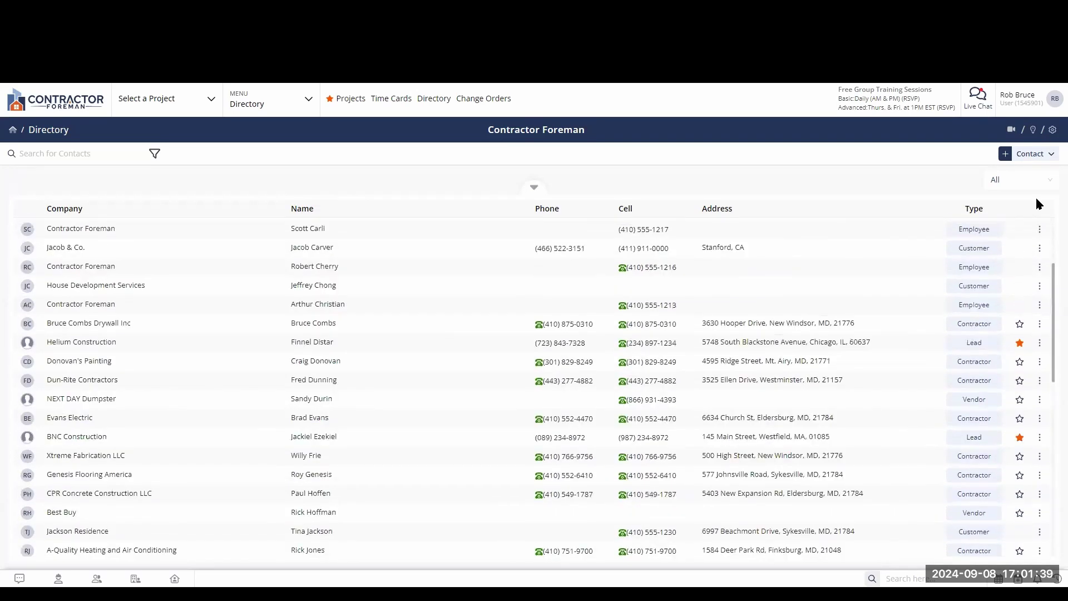
click(534, 189)
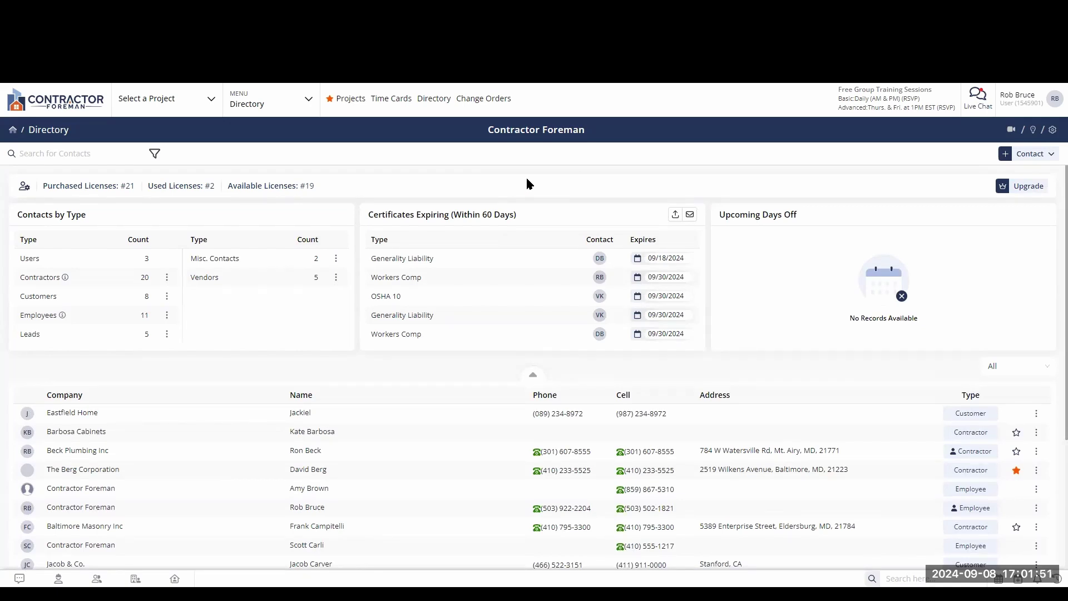
Step: Check the list of modules for the Trainings and Support entries under Settings & Support, staying in the Directory
click(308, 100)
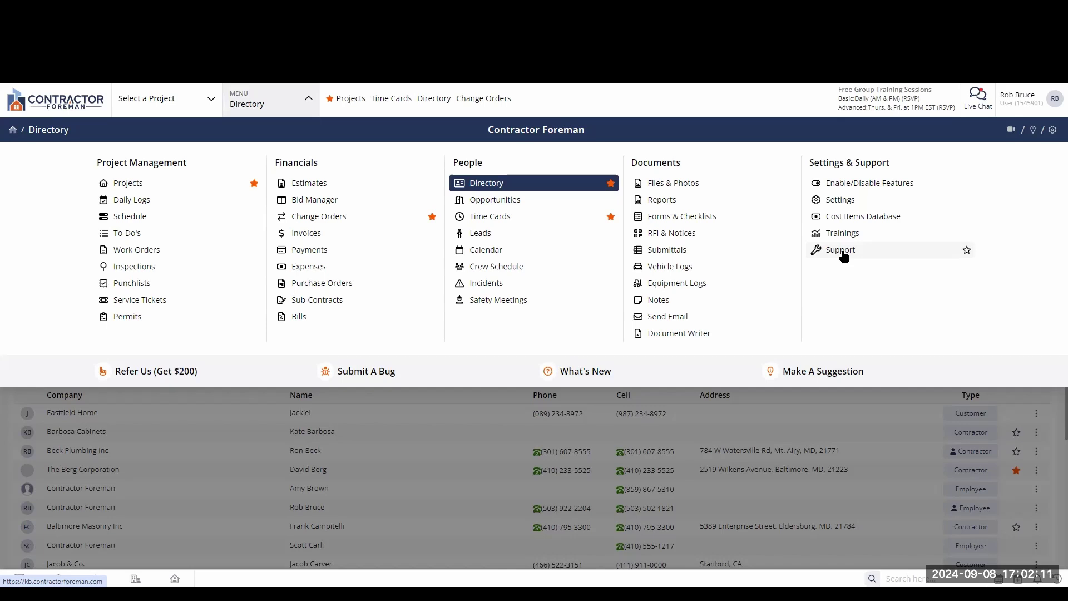
click(875, 398)
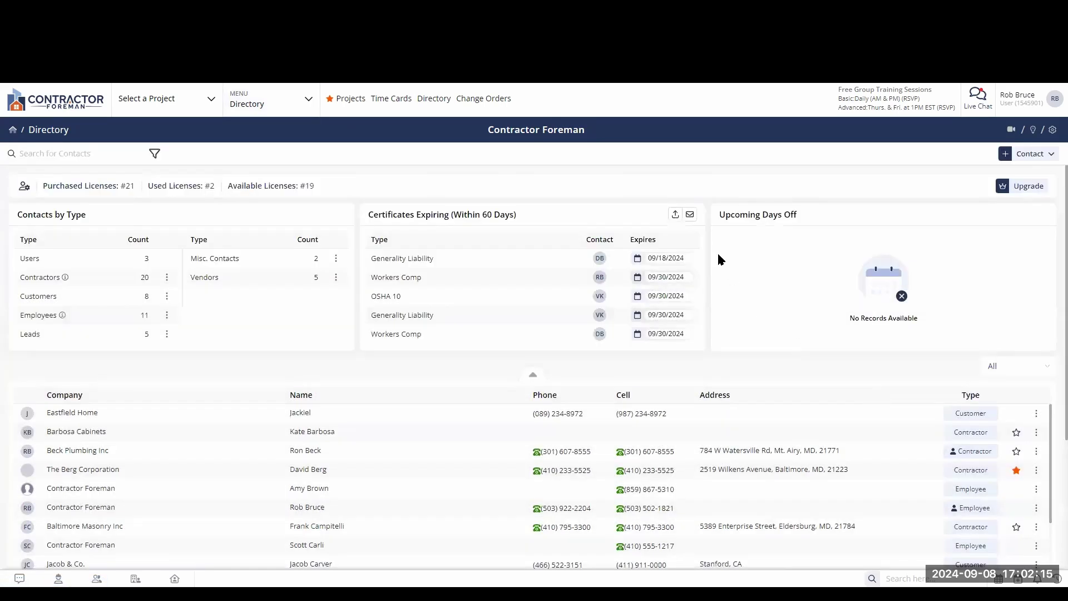